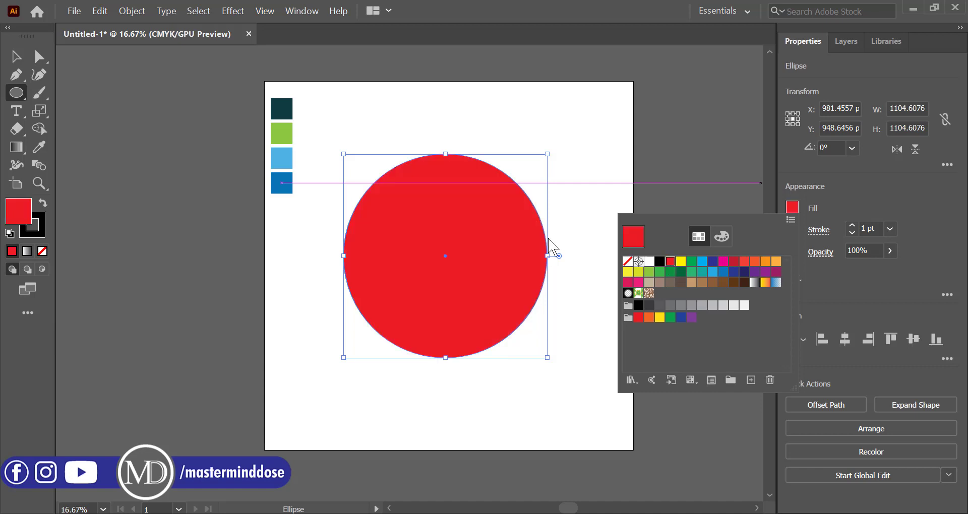
Remove the stroke from the red circle and deselect it.
key("Escape")
key("v")
left_click(40, 228)
left_click(43, 251)
left_click(221, 289)
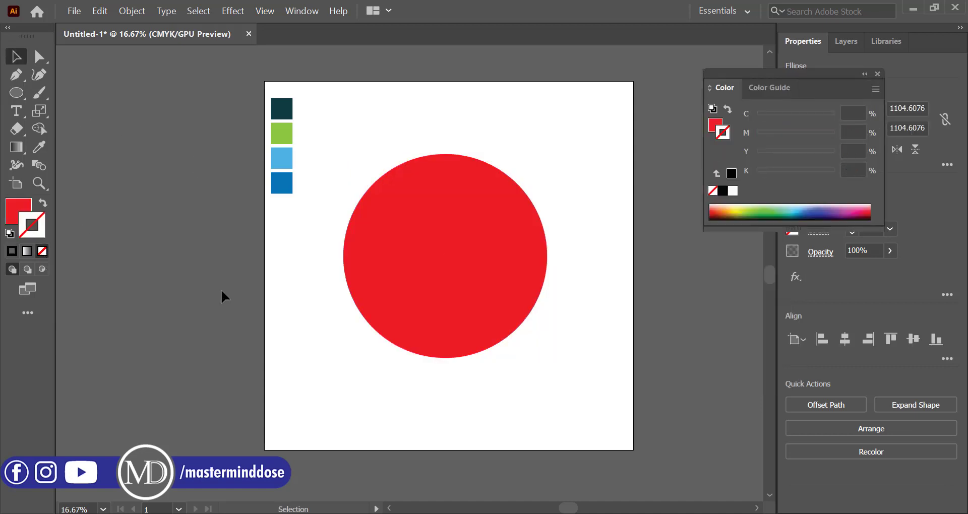
Draw a thin red bar about 1282 by 36 px across the circle's middle and place a copy of it below the circle's left side.
left_click_drag(13, 94, 46, 95)
left_click_drag(329, 245, 564, 251)
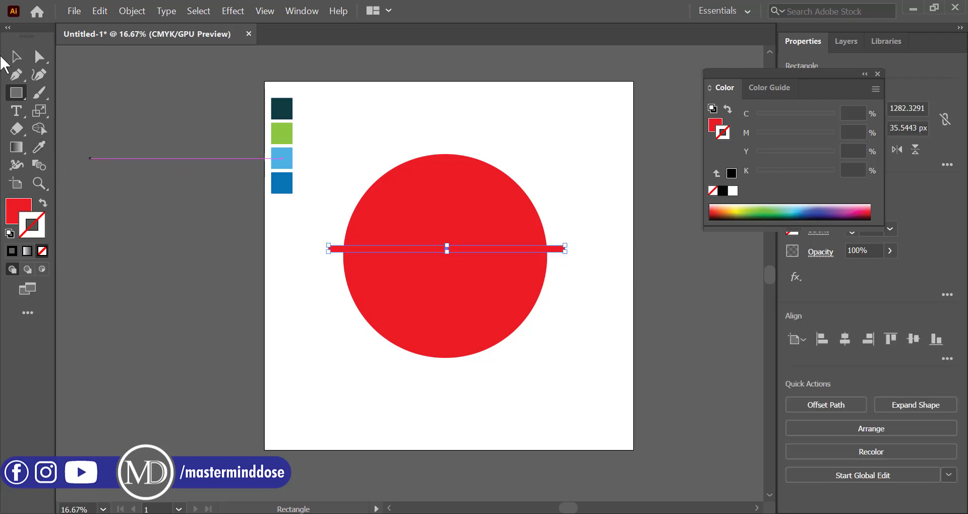
key("v")
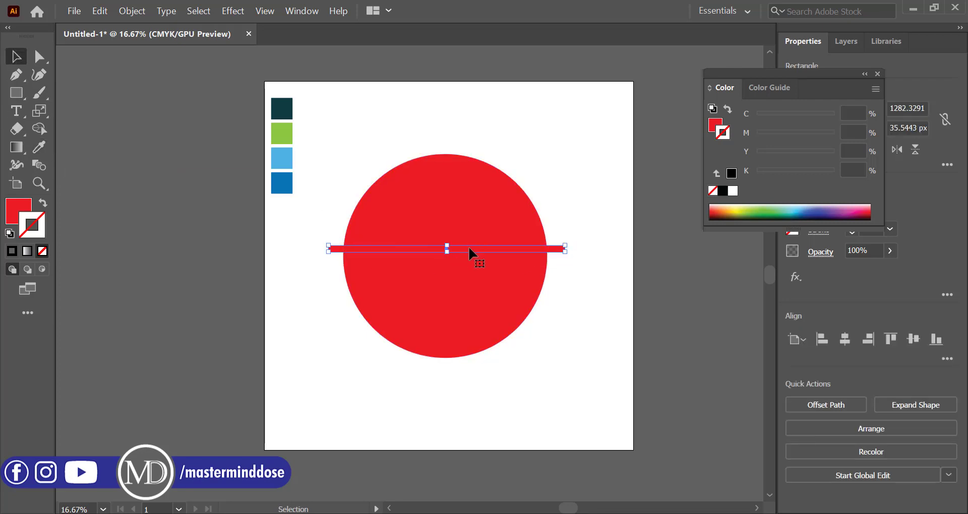
left_click_drag(467, 245, 216, 360)
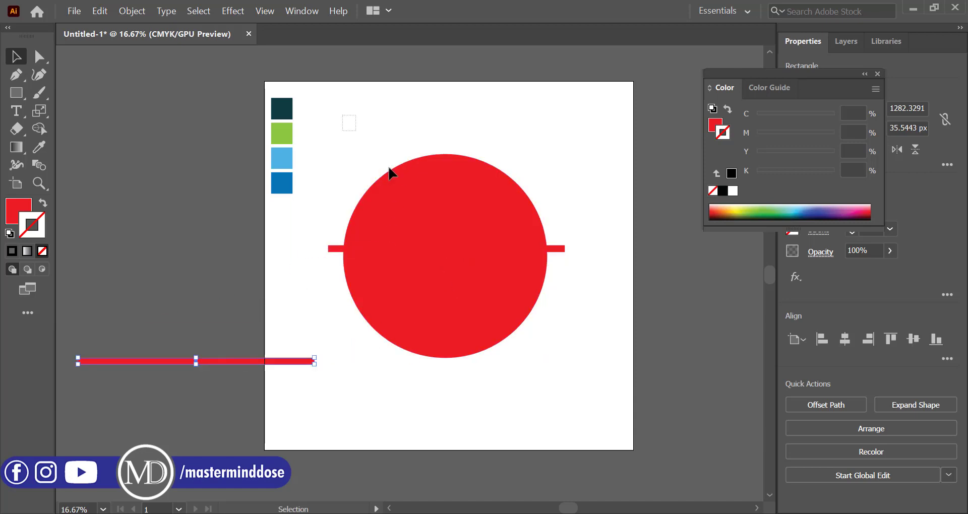
Align the bar and the circle on their centres and rotate the bar to 336°.
left_click_drag(388, 168, 543, 339)
left_click_drag(543, 339, 545, 344)
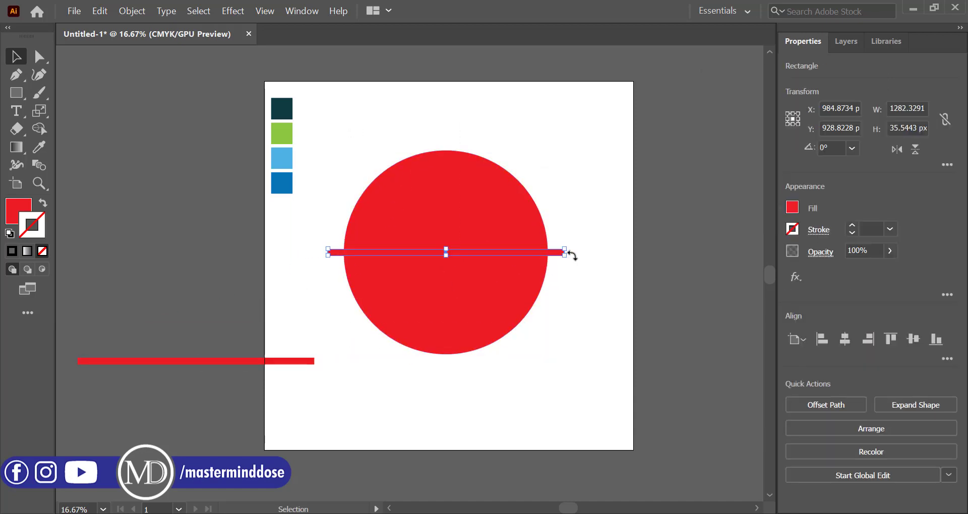
type("15")
key("Return")
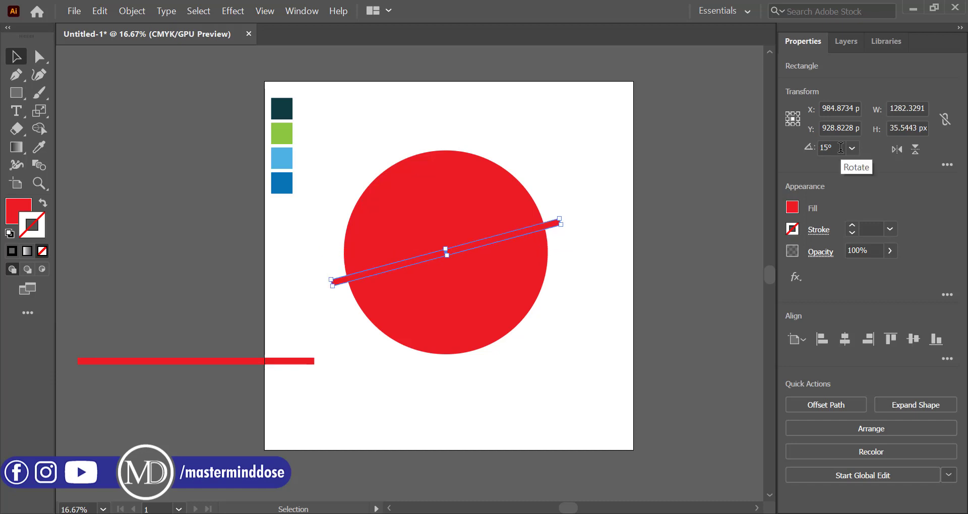
scroll(841, 148, "down", 20)
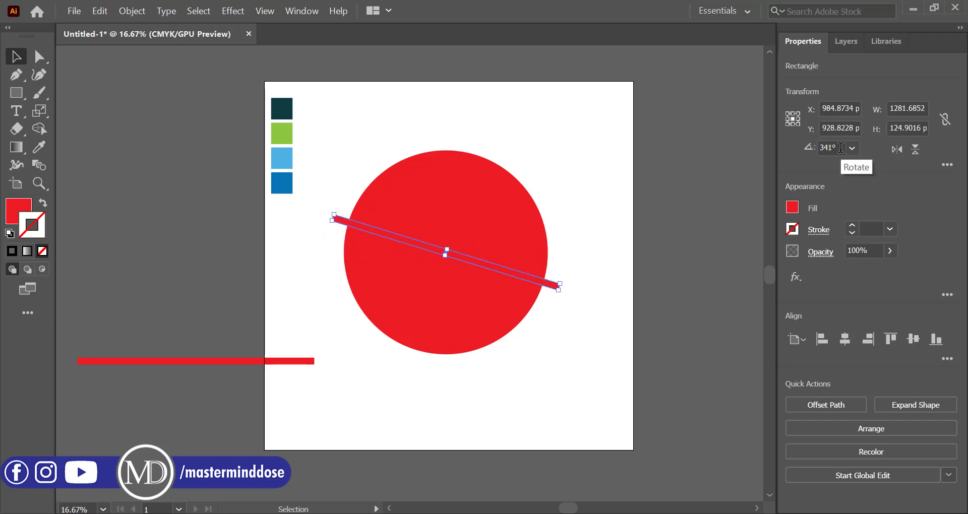
scroll(841, 147, "down", 4)
scroll(841, 148, "up", 2)
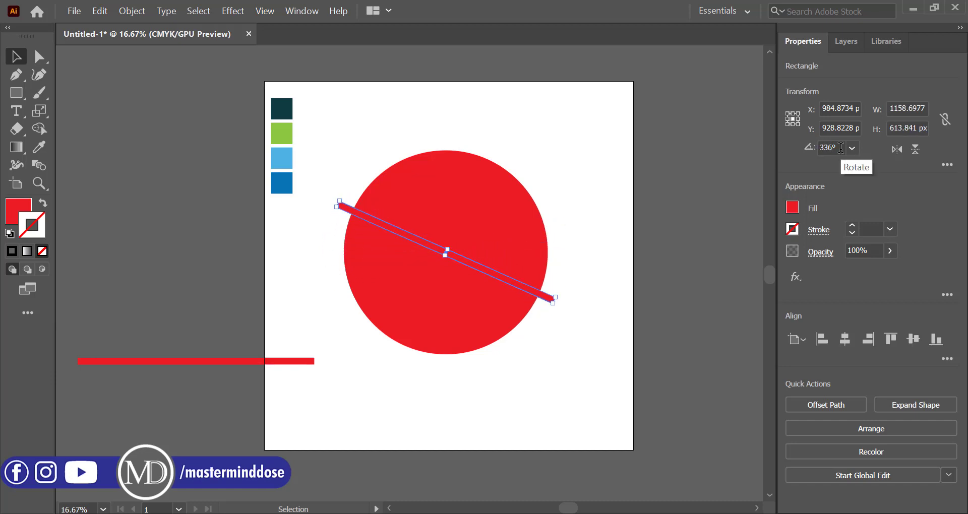
Subtract the tilted bar from the circle with Minus Front and ungroup the two resulting halves.
left_click_drag(372, 165, 511, 360)
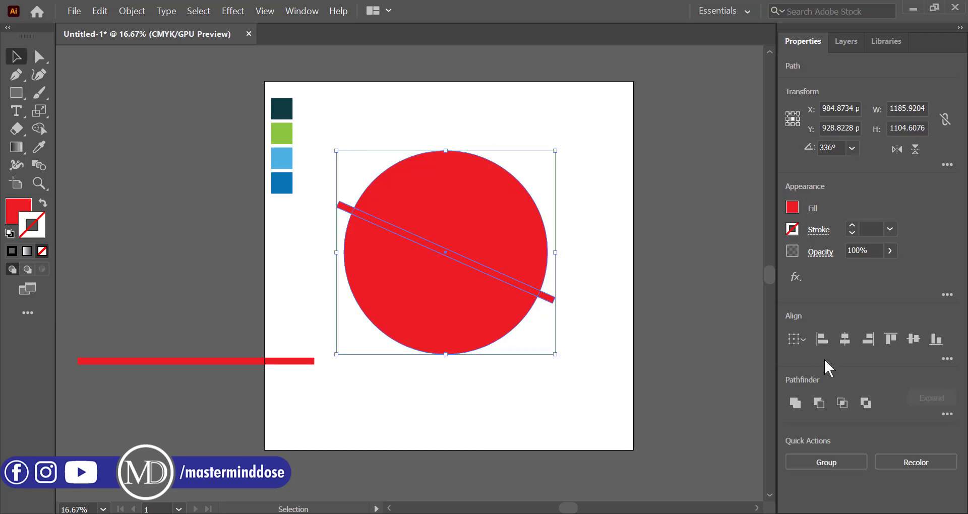
left_click(821, 410)
left_click(588, 411)
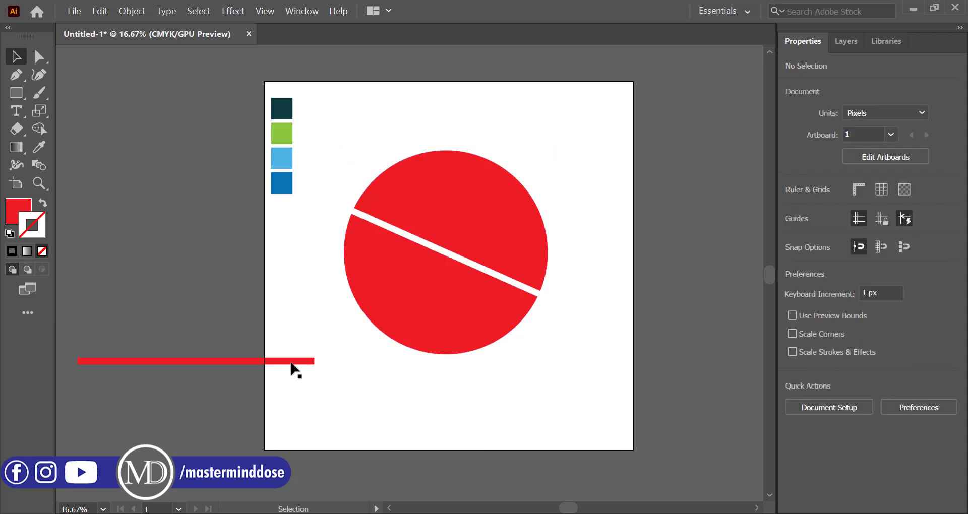
left_click(411, 301)
right_click(411, 302)
left_click(474, 175)
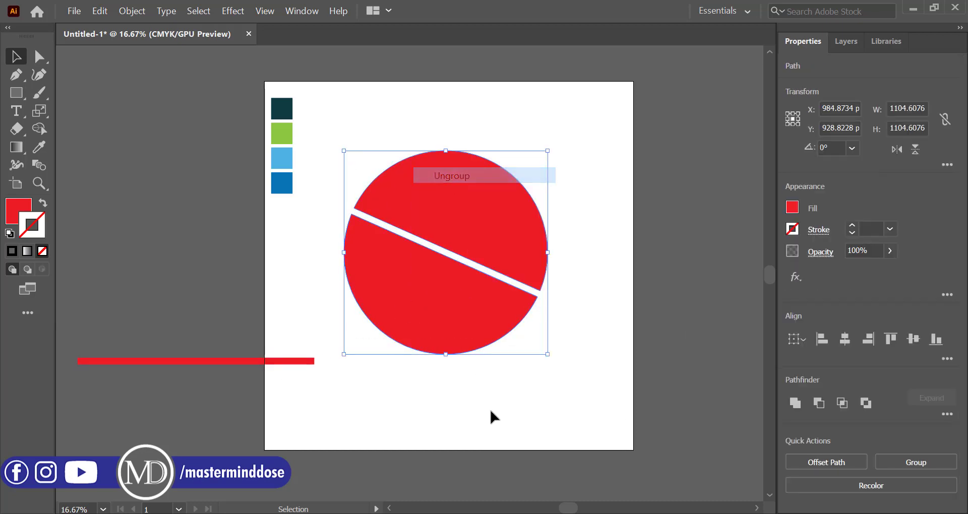
left_click(489, 409)
Move the spare bar over the left side of the lower half and rotate it to 15°.
left_click_drag(214, 363, 372, 278)
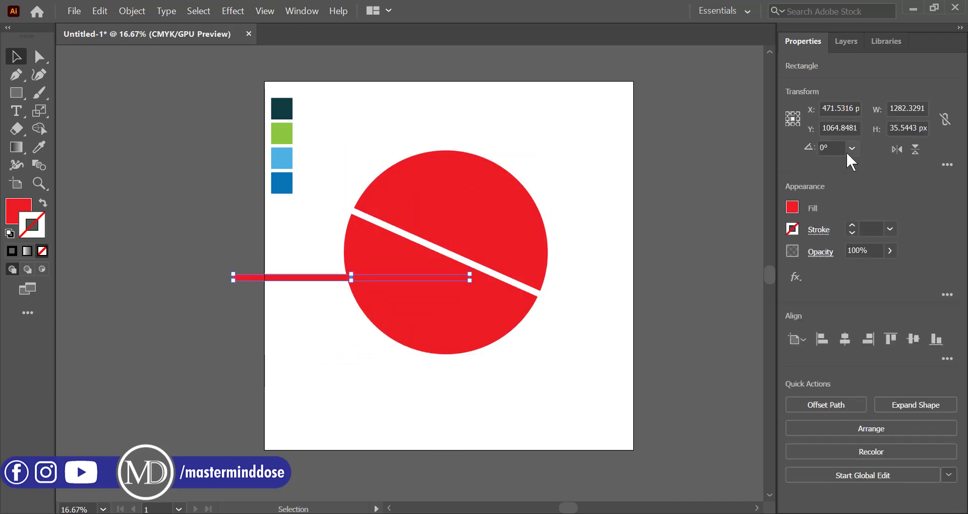
scroll(842, 151, "down", 13)
scroll(842, 151, "up", 20)
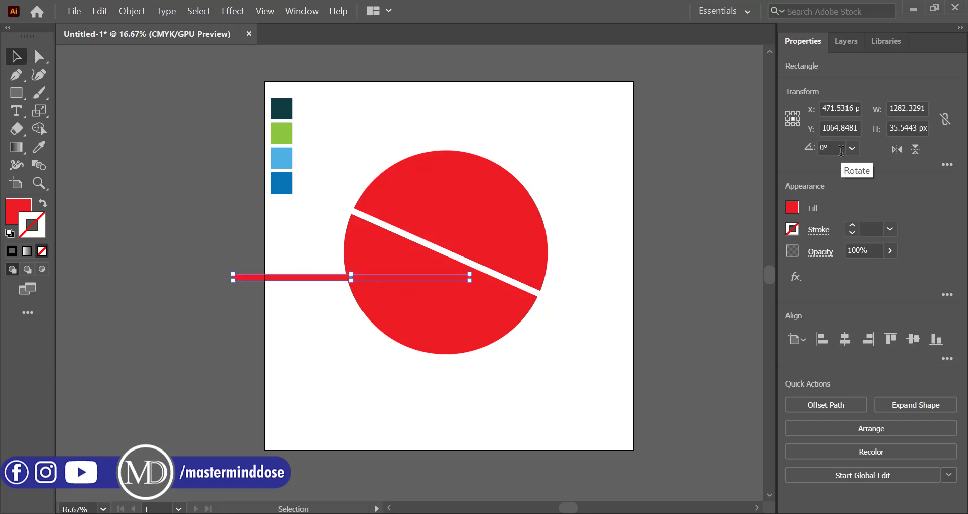
scroll(841, 151, "down", 12)
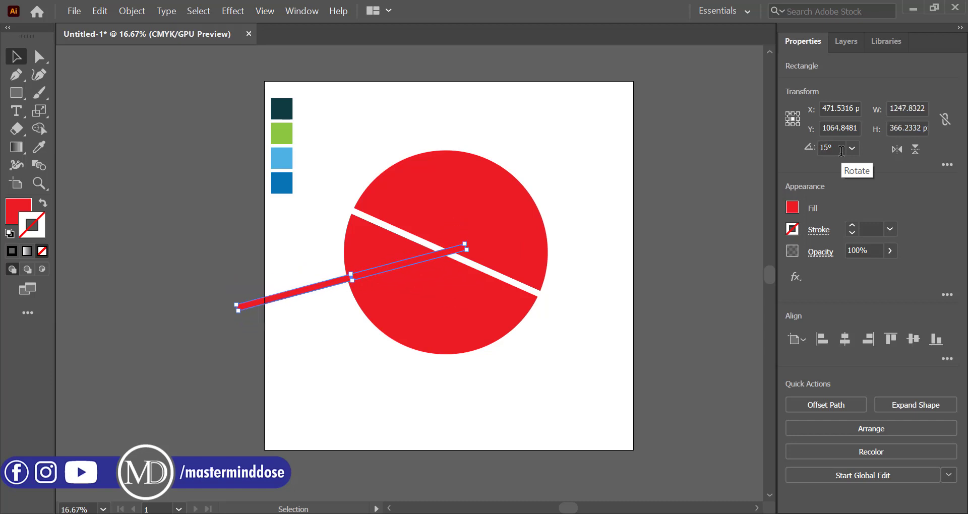
left_click_drag(395, 262, 420, 258)
Create a reflected copy of the 15° bar and move it over the right side of the lower half.
right_click(421, 260)
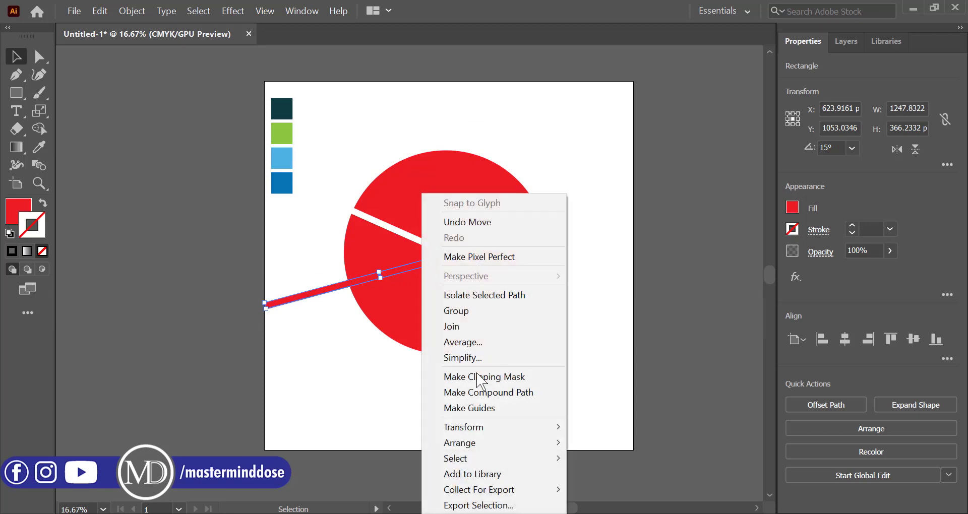
mouse_move(504, 430)
left_click(607, 359)
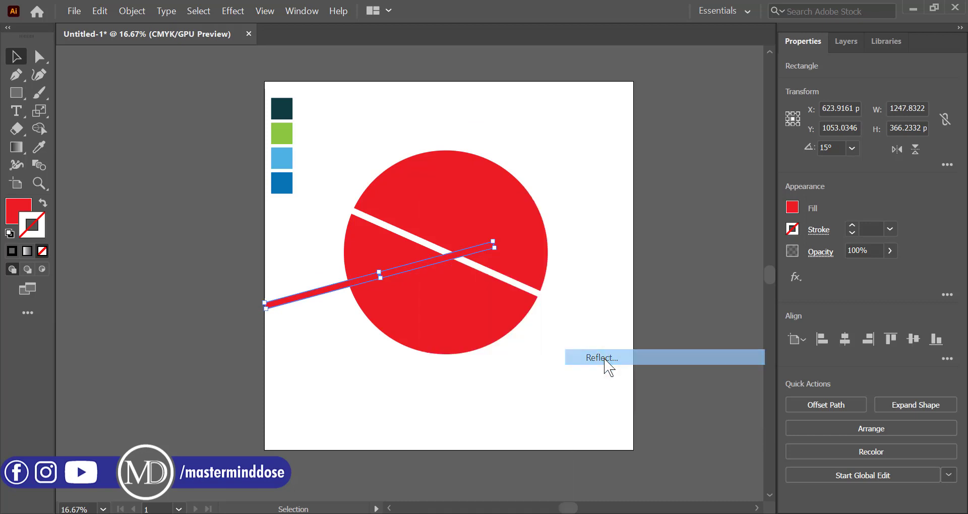
left_click(416, 366)
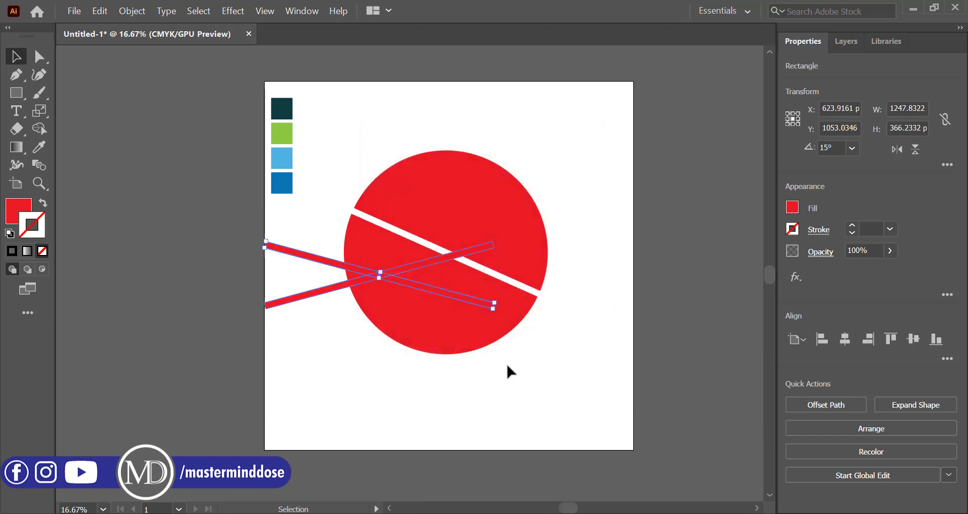
left_click_drag(421, 292, 528, 308)
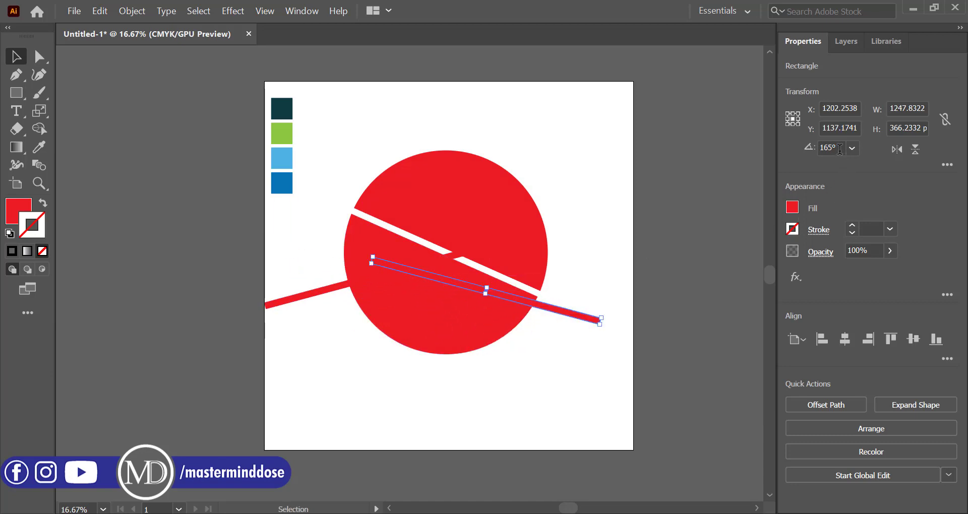
Rotate the reflected bar to 115° and position it from the circle's centre through its lower right edge.
scroll(840, 149, "down", 20)
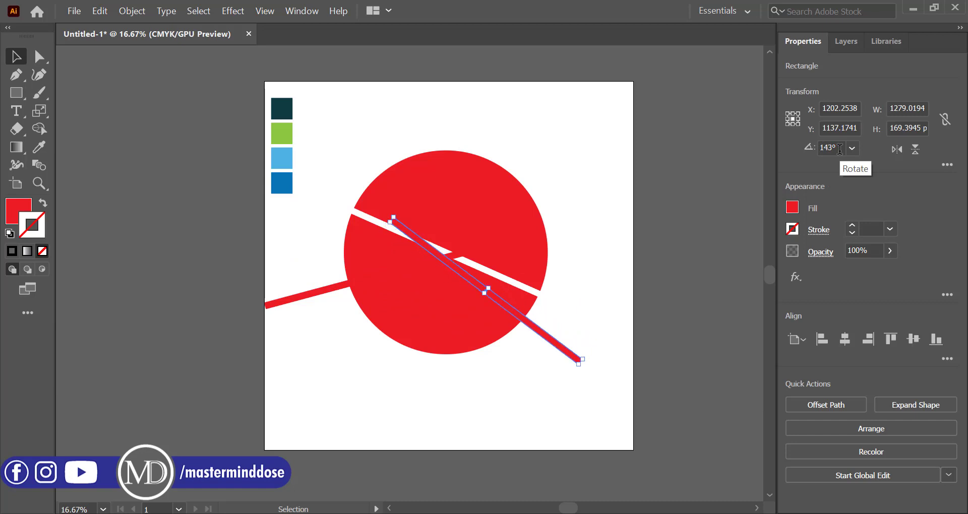
scroll(840, 149, "down", 19)
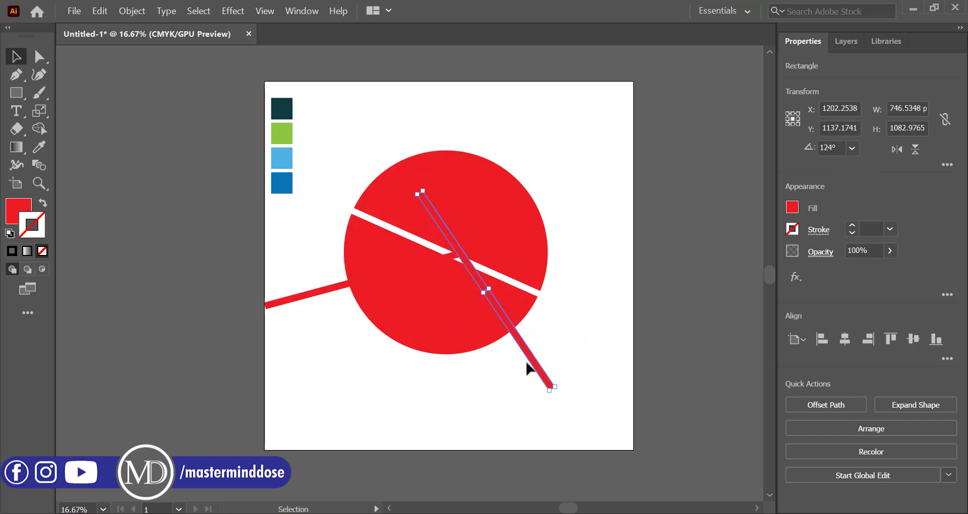
mouse_move(536, 367)
left_mouse_down()
mouse_move(510, 362)
mouse_move(530, 384)
left_mouse_up()
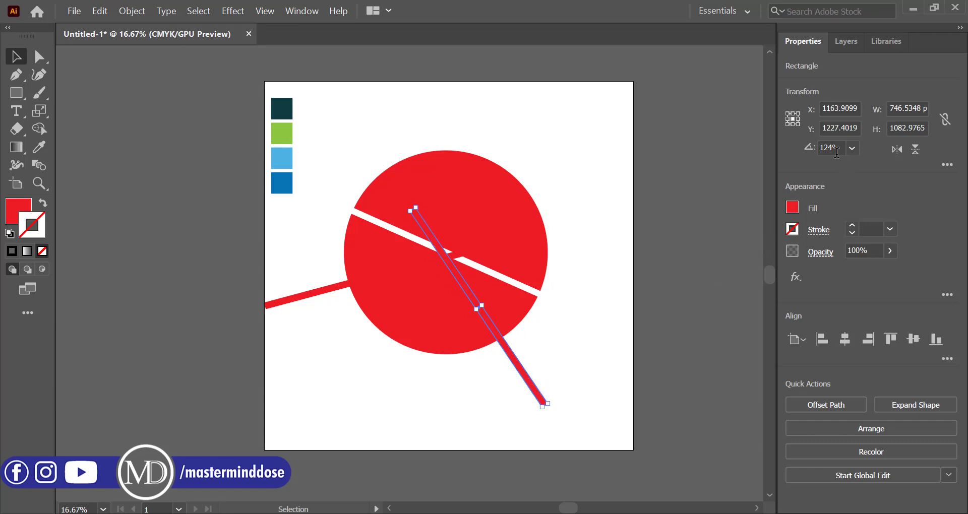
scroll(832, 147, "down", 18)
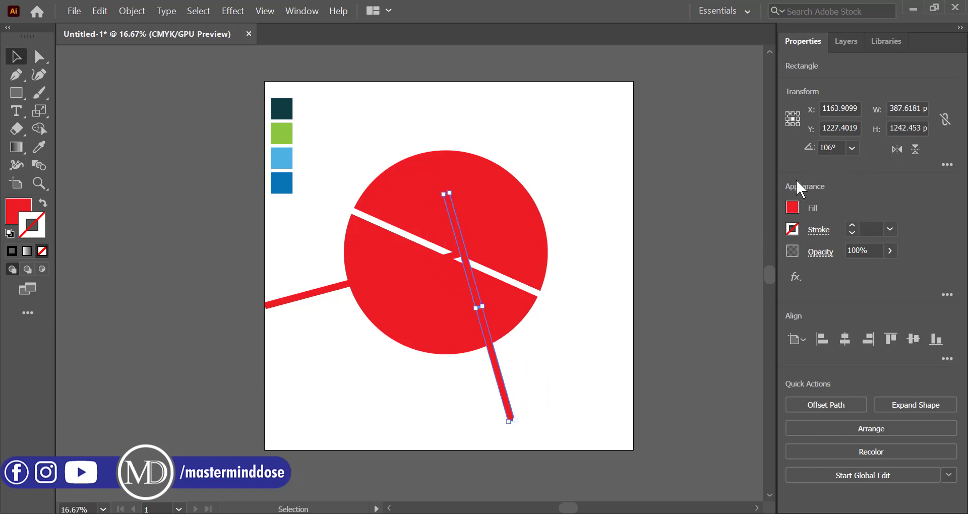
scroll(835, 152, "up", 9)
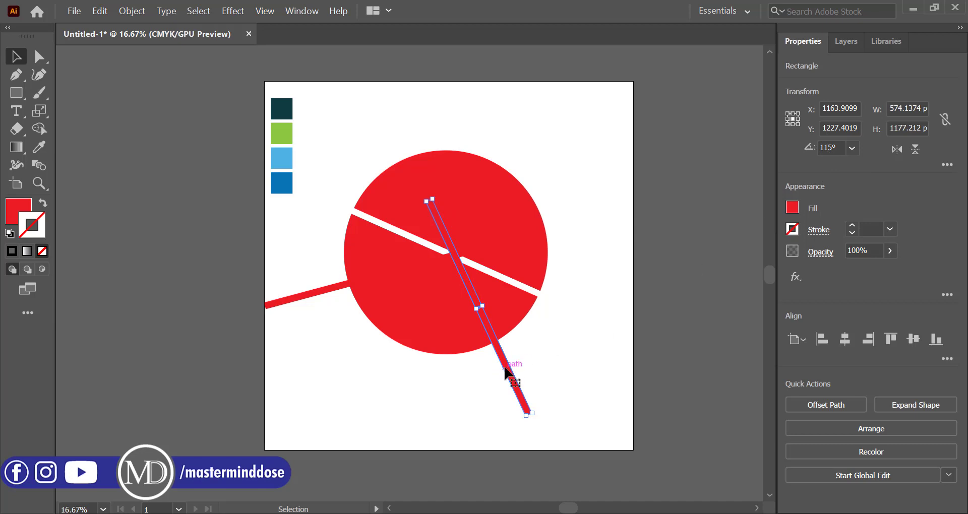
left_click_drag(505, 368, 499, 373)
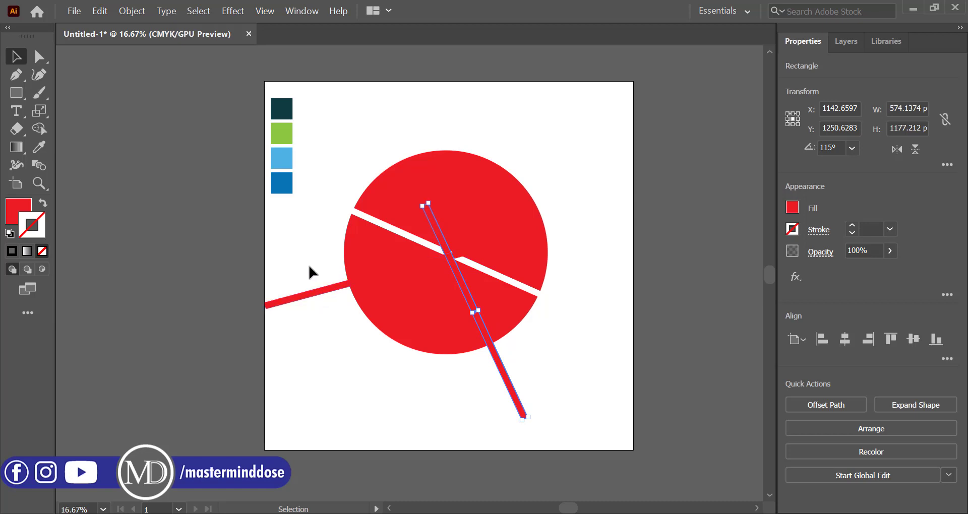
Shift the left bar slightly down and right, rotate it to 26°, and set the right bar's rotation to 113°.
left_click(491, 337, "shift")
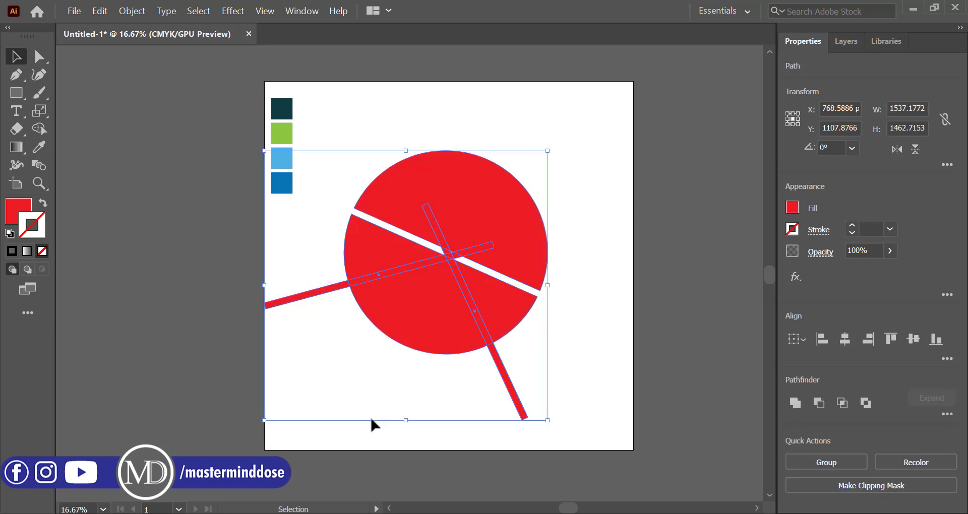
left_click(198, 392)
left_click(304, 296)
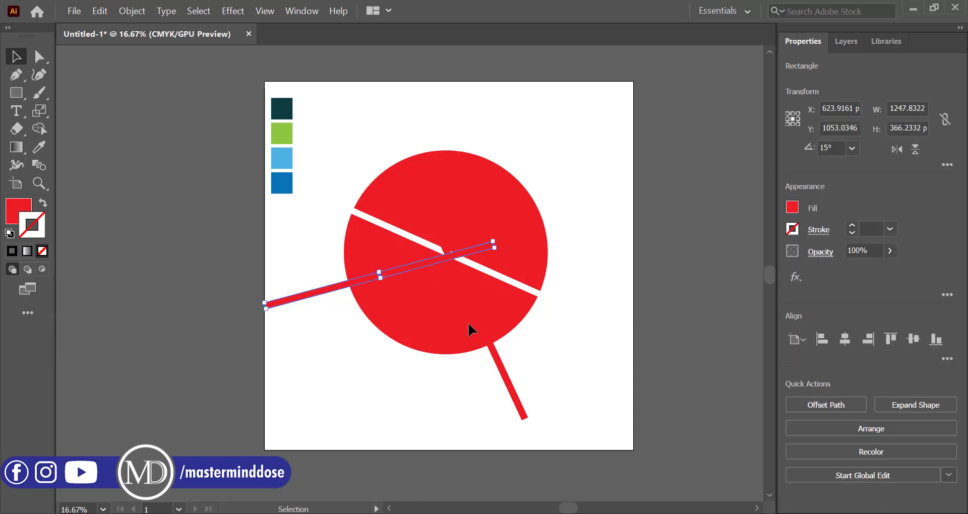
left_click_drag(323, 295, 328, 303)
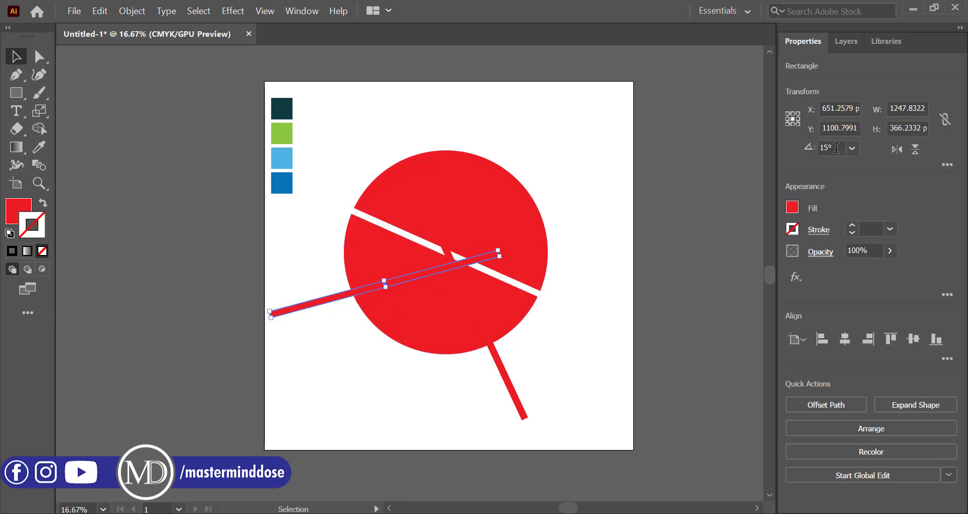
scroll(837, 147, "up", 11)
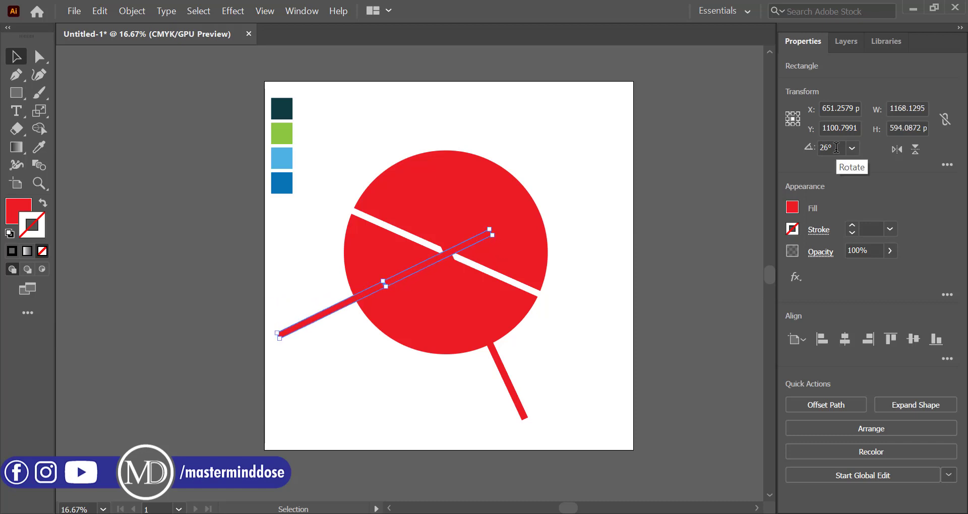
left_click(517, 401)
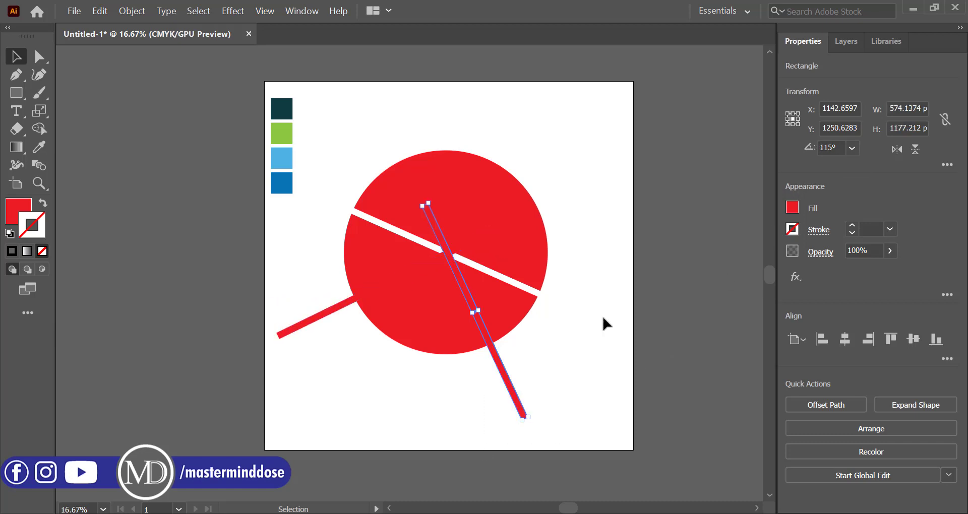
scroll(837, 150, "down", 2)
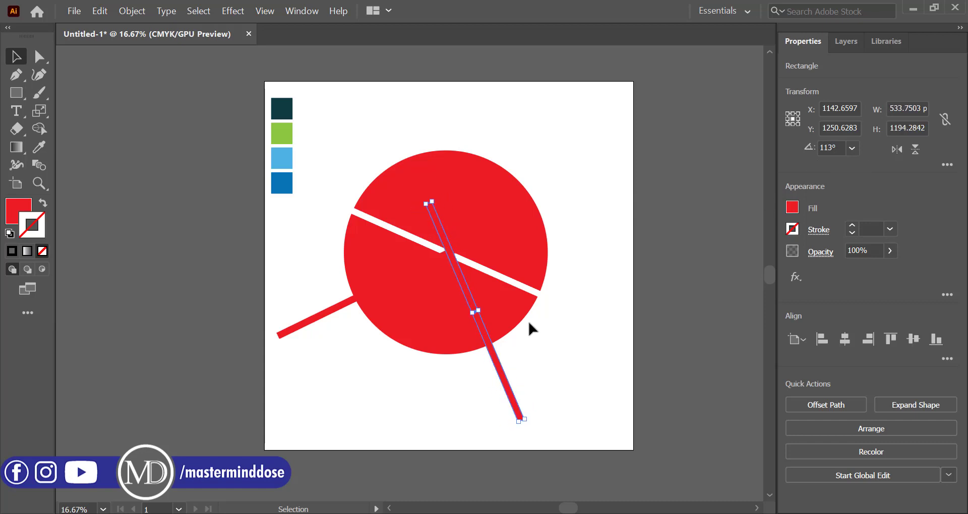
Subtract the two bars from the lower half of the circle to split it into three segments.
left_click_drag(497, 364, 337, 250)
key("ctrl+a")
left_click(614, 388)
left_click_drag(423, 349, 468, 354)
left_click(795, 402)
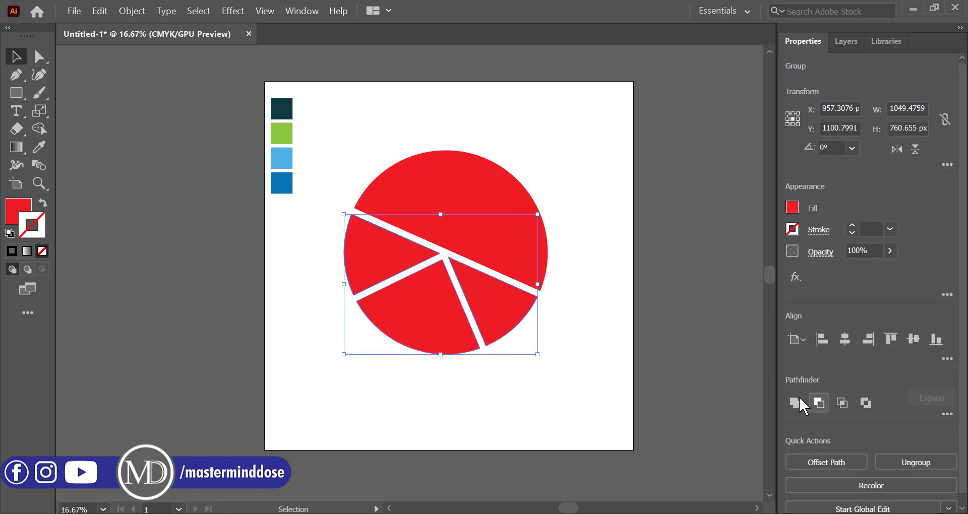
left_click(603, 359)
Fill the circle's upper half with the dark teal palette colour using the Eyedropper.
scroll(603, 361, "right", 3)
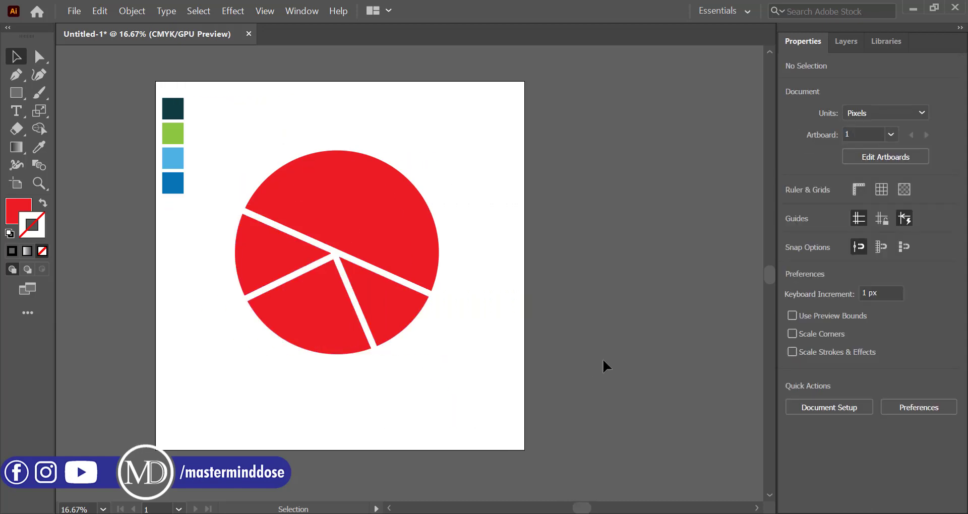
scroll(603, 360, "left", 3)
left_click(347, 194)
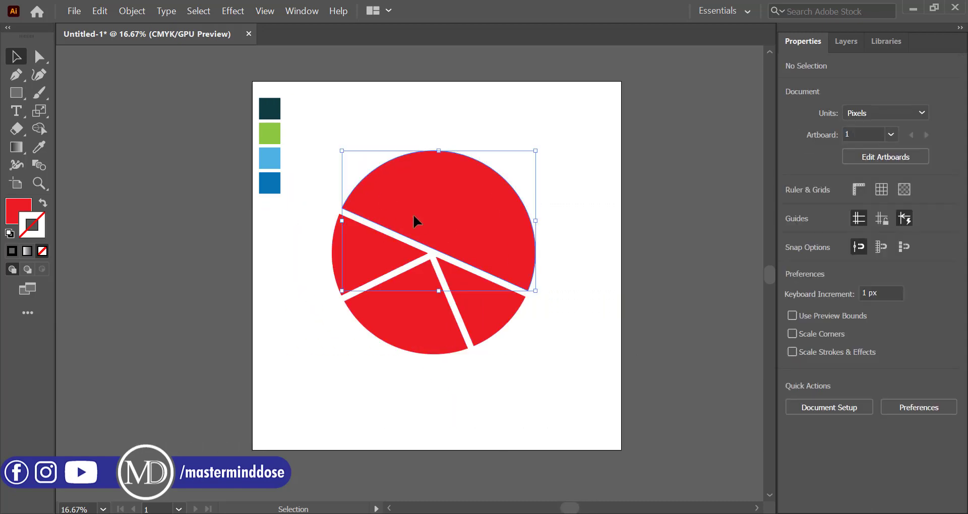
left_click(39, 147)
left_click(261, 113)
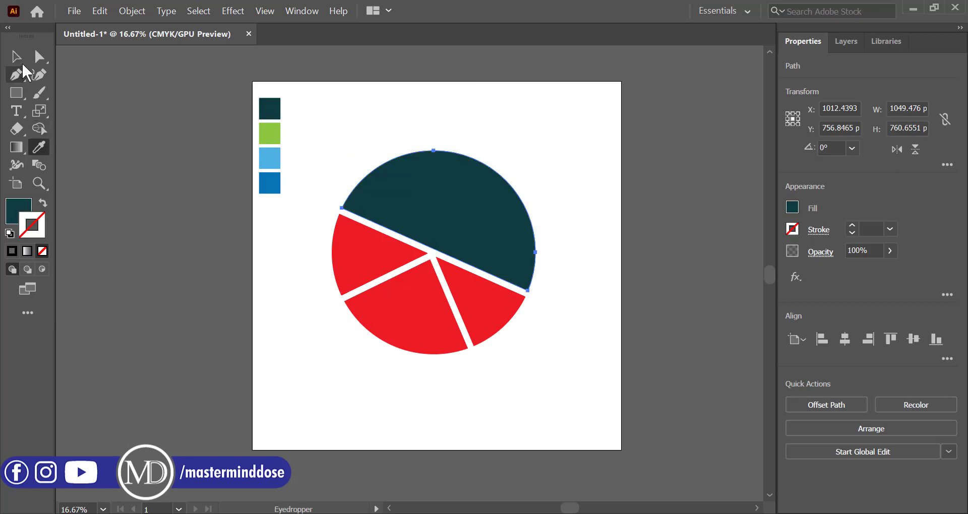
Ungroup the three red segments in the lower half of the circle.
left_click(16, 56)
left_click(340, 272)
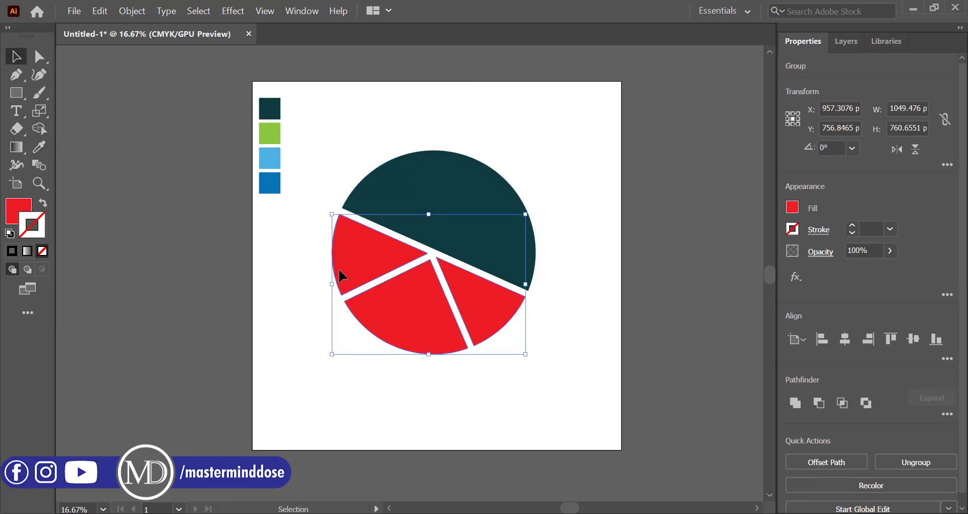
left_click(908, 459)
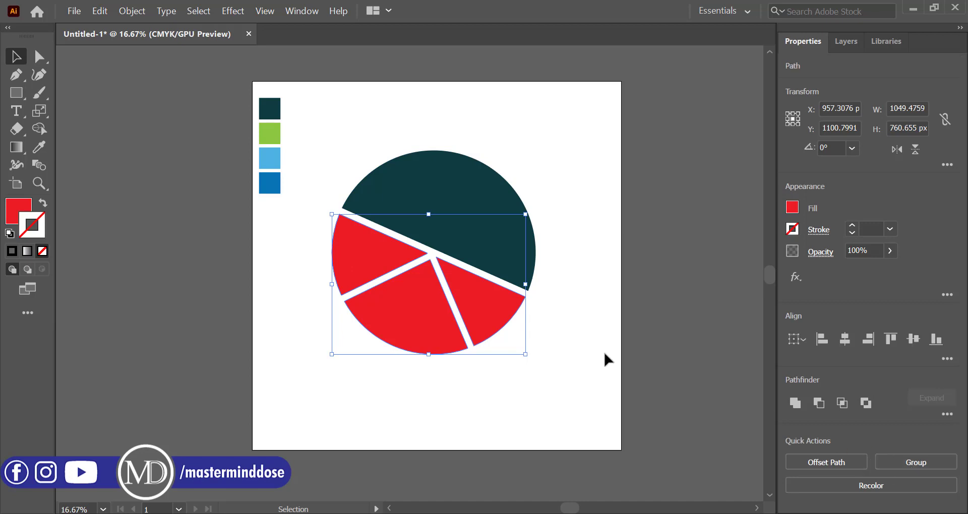
left_click(604, 351)
Fill the circle's left segment with the green palette colour and the lower middle segment with the light blue one using the Eyedropper.
left_click(364, 283)
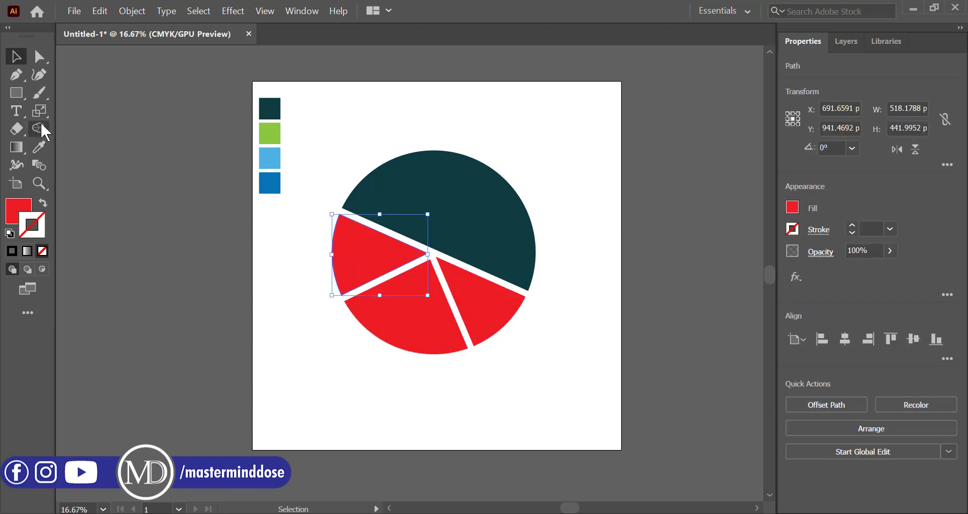
left_click(39, 146)
left_click(270, 133)
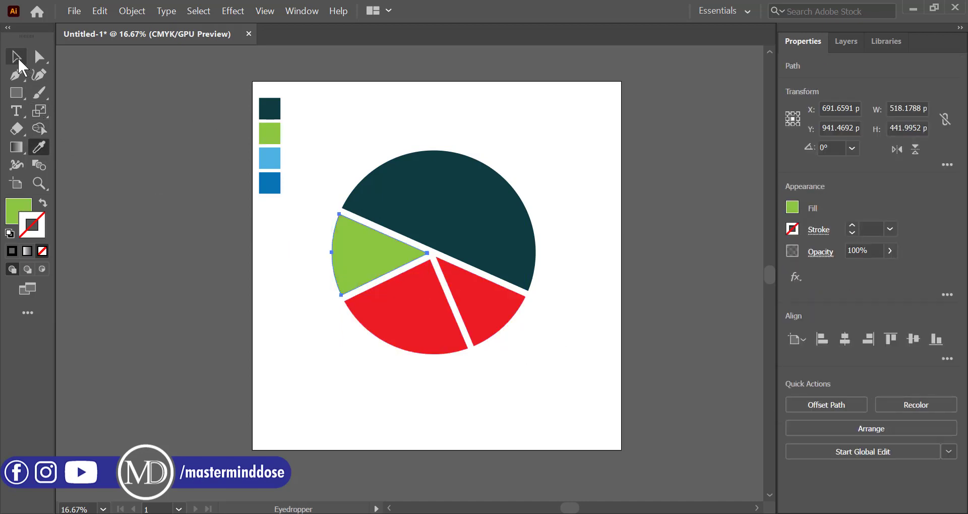
left_click(17, 57)
left_click(415, 320)
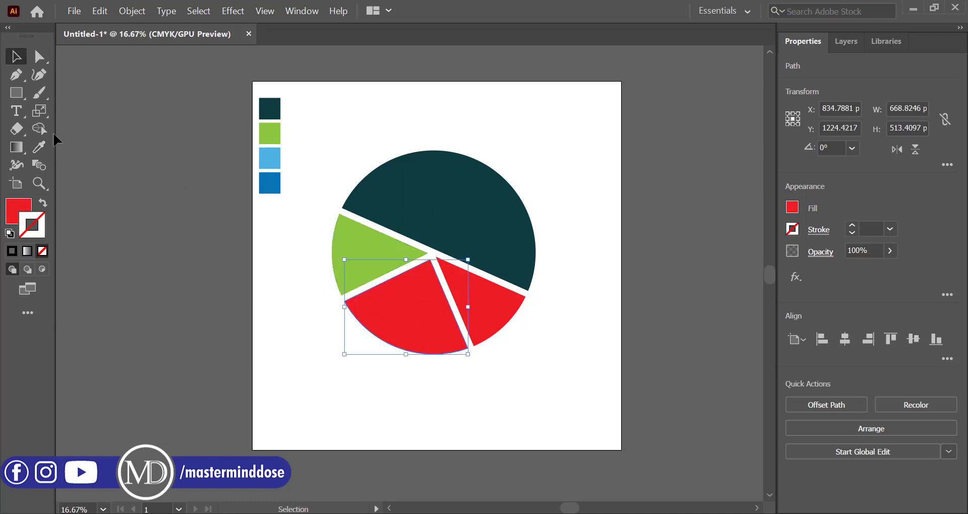
left_click(39, 147)
left_click(264, 165)
Fill the circle's lower right segment with the dark blue palette colour using the Eyedropper.
left_click(16, 57)
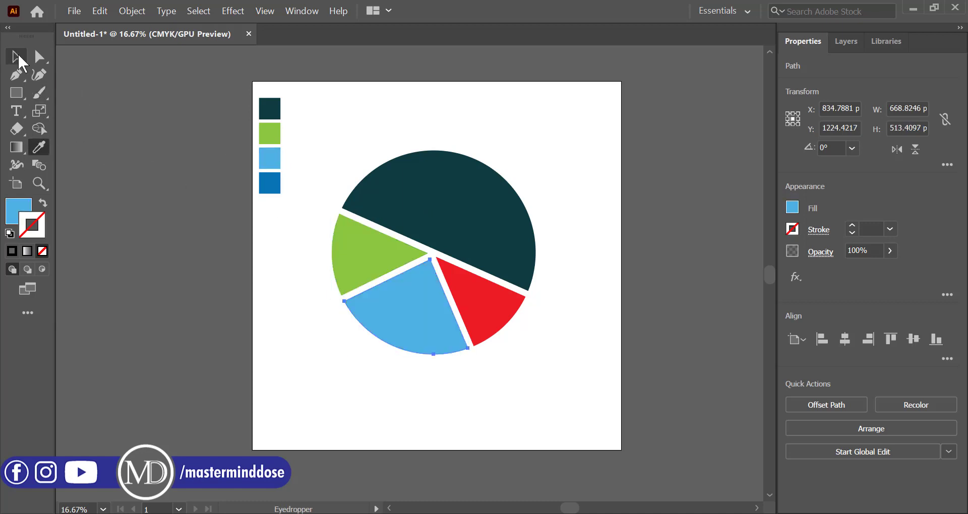
left_click(490, 310)
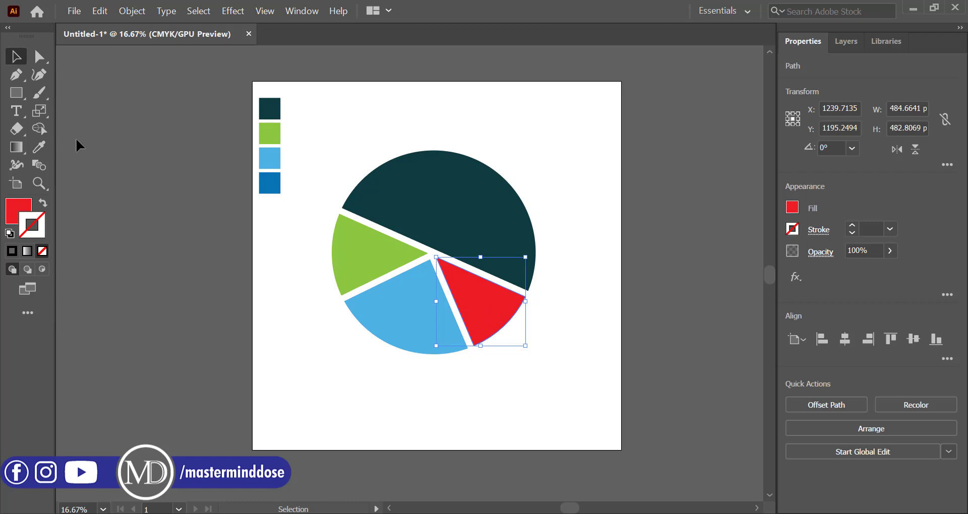
left_click(42, 144)
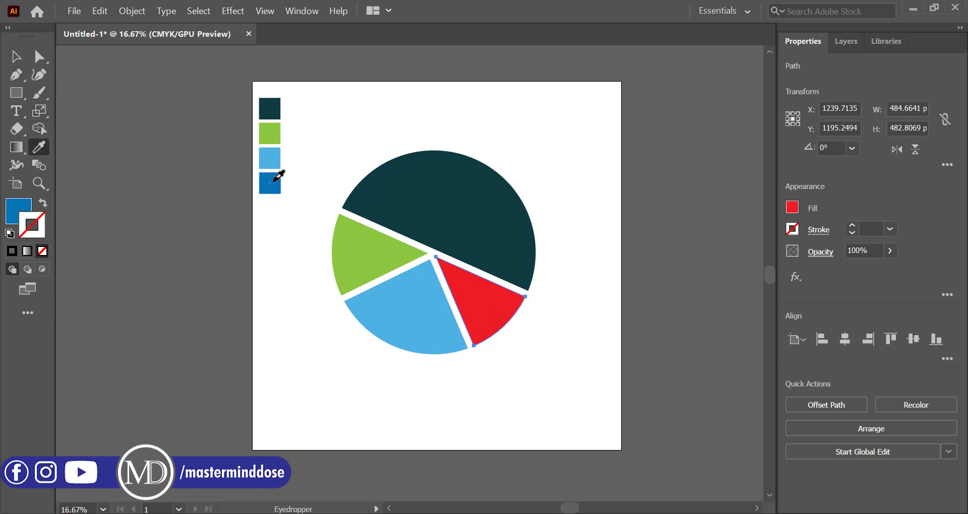
left_click(16, 57)
Move the four palette swatches together off the left side of the artboard.
left_click(202, 99)
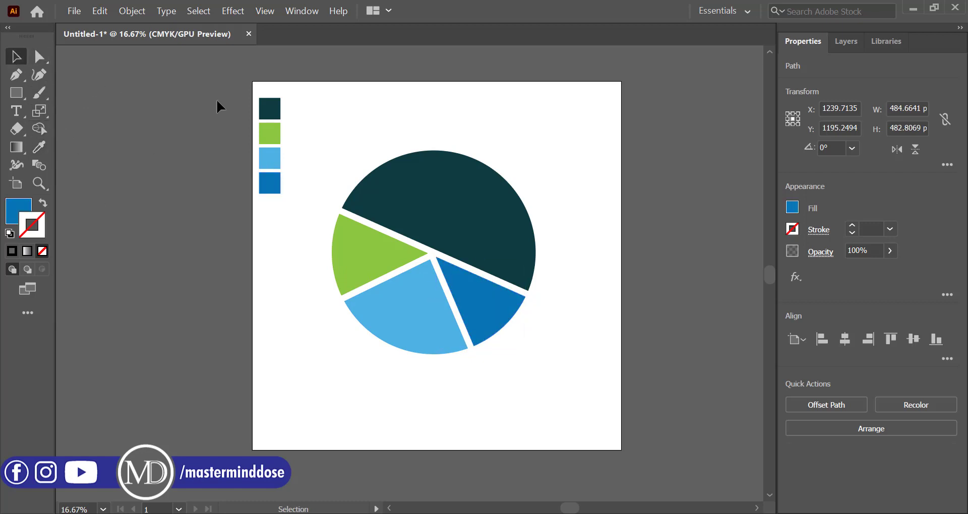
left_click_drag(306, 197, 307, 197)
left_click_drag(272, 134, 170, 134)
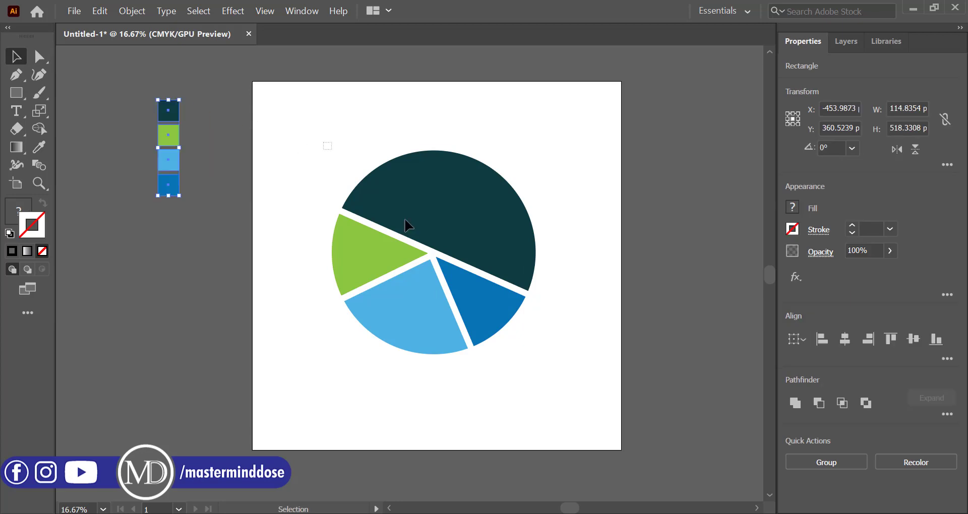
Group all the circle's segments and scale the group down about its centre to about 644 px wide.
left_click_drag(324, 142, 555, 369)
key("ctrl+g")
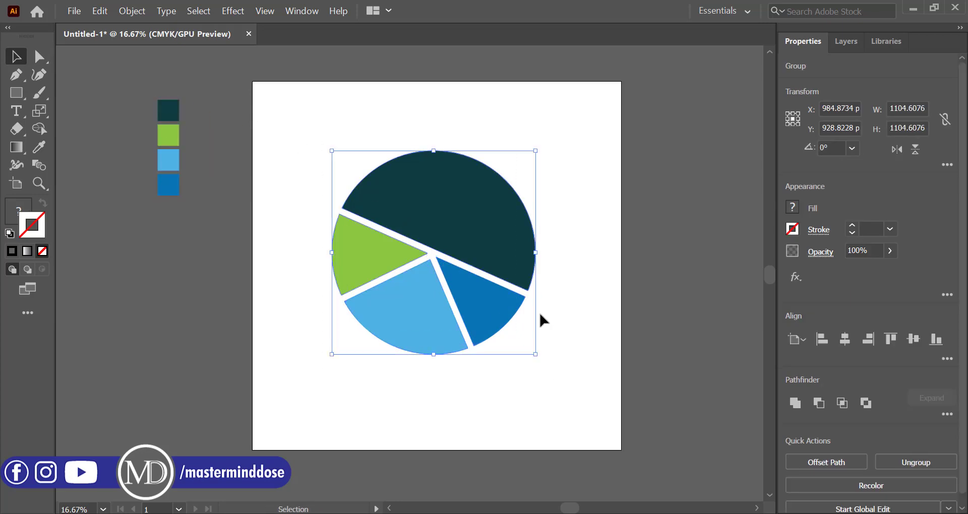
left_click_drag(538, 254, 494, 252)
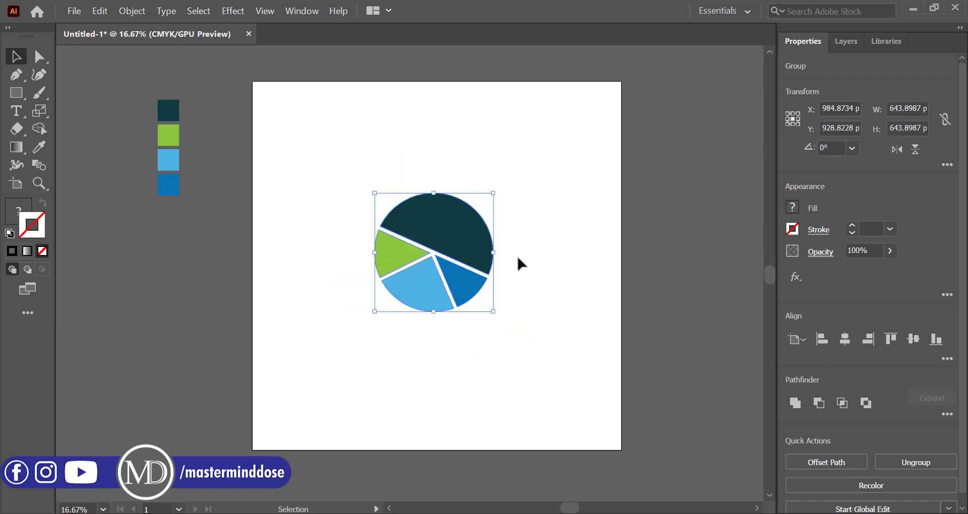
left_click(516, 253)
Draw a thin upright rectangle about 27 × 94 px just above the circle and align both on their horizontal centres.
scroll(451, 230, "up", 2)
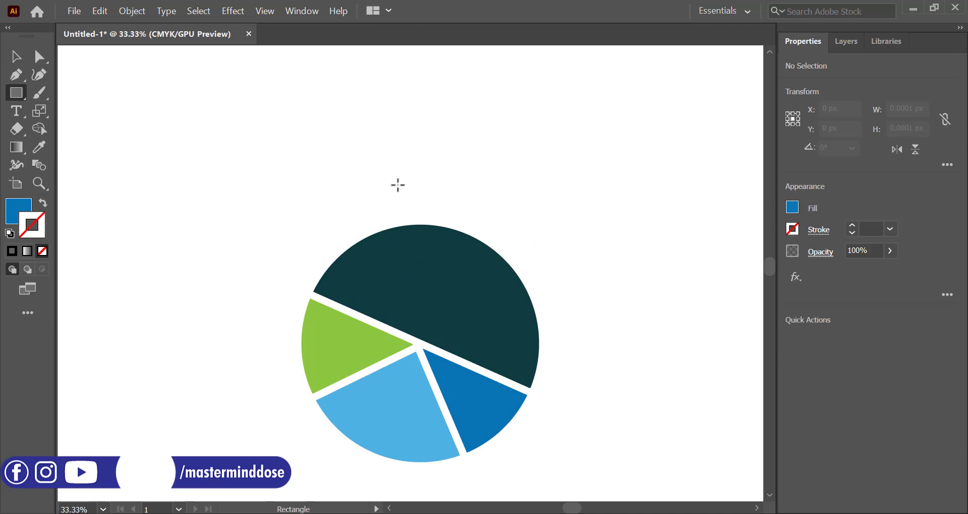
left_click_drag(413, 184, 424, 219)
left_click(15, 57)
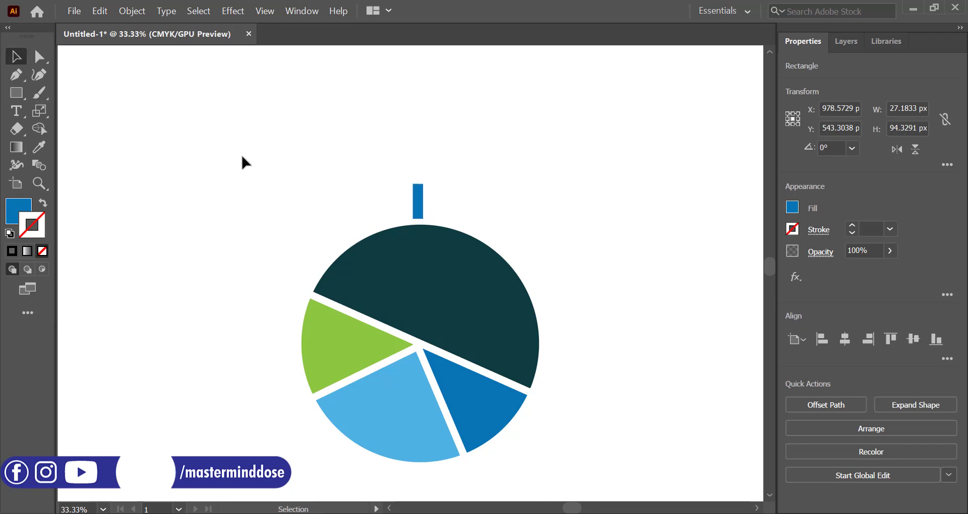
left_click_drag(255, 145, 555, 363)
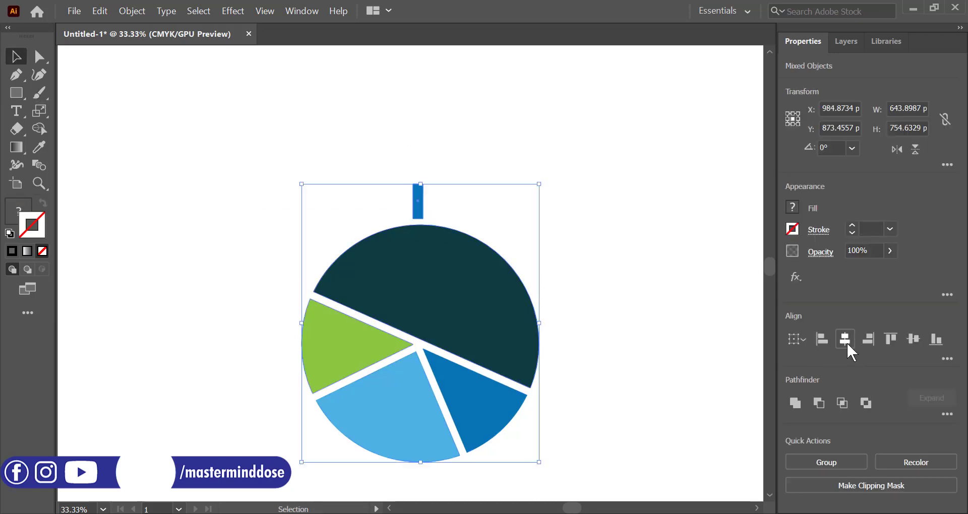
left_click(847, 346)
left_click(628, 275)
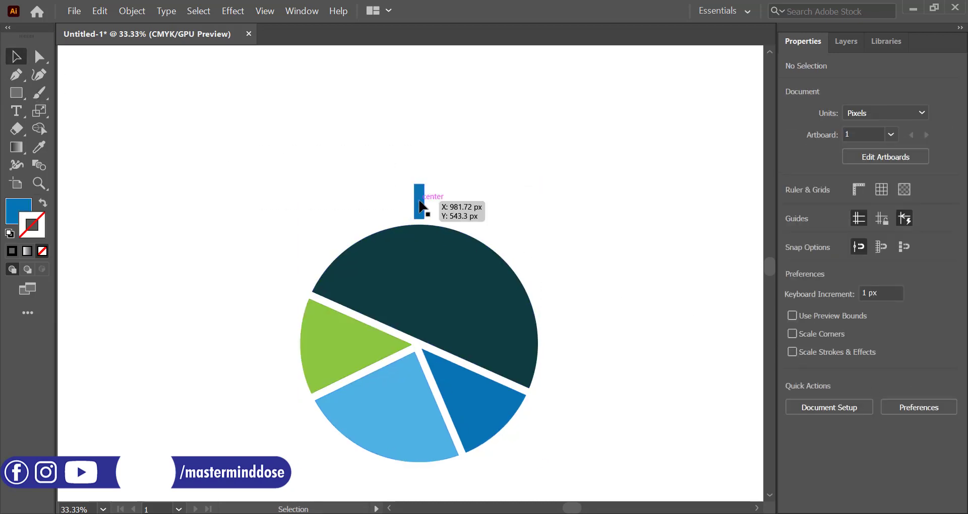
Shorten the thin rectangle above the circle from its upper end to about 66 px tall.
left_click(420, 206)
key("ctrl+equal")
key("ctrl+equal")
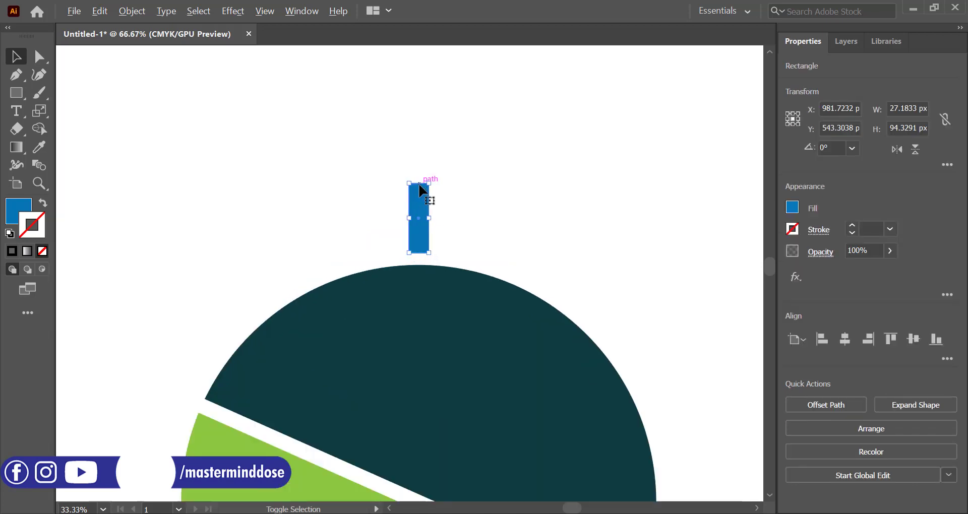
left_click(487, 256)
scroll(487, 256, "down", 3)
right_click(487, 256)
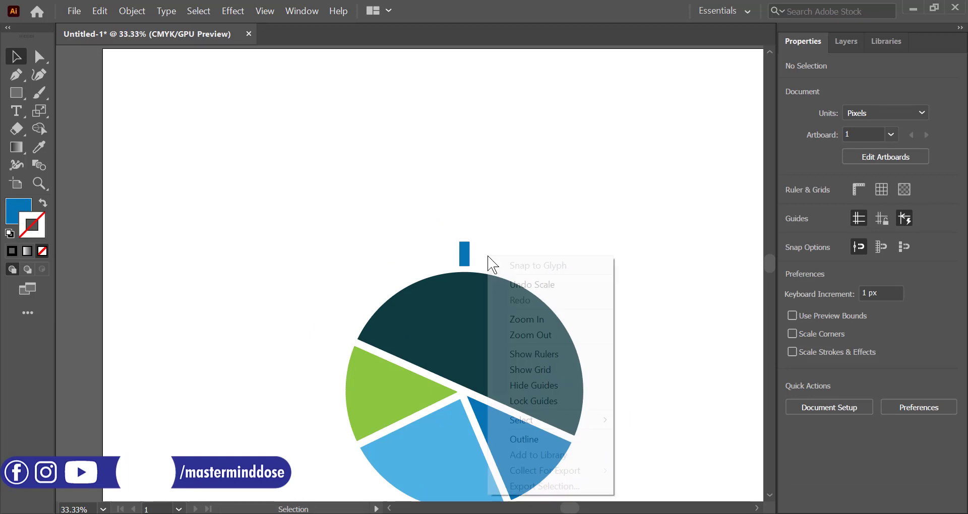
scroll(505, 209, "down", 4)
scroll(238, 145, "up", 3)
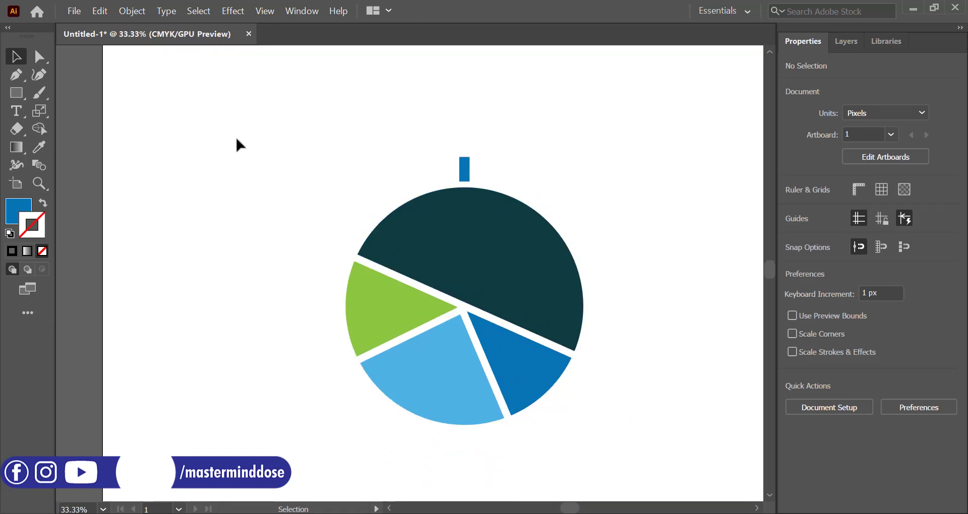
Draw a long flat ellipse about 573 × 41 px above the thin rectangle.
left_click(19, 98)
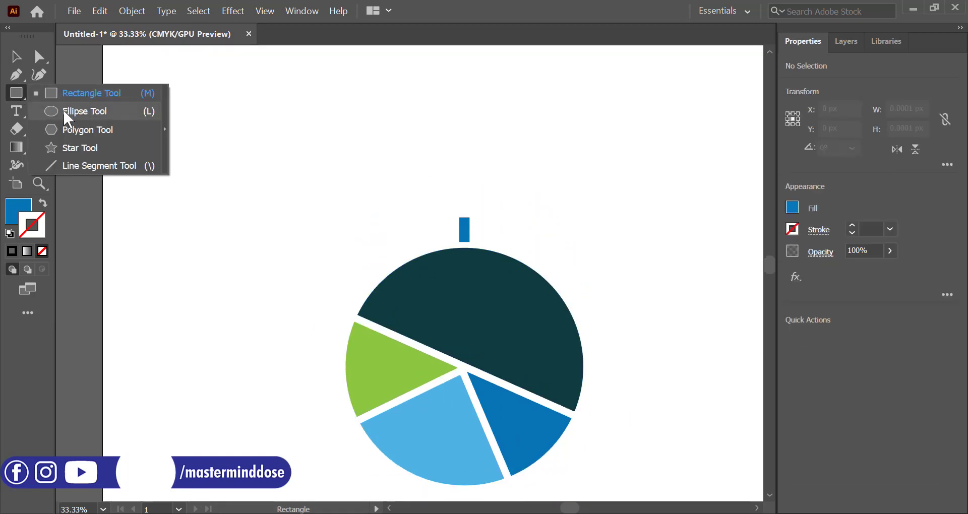
left_click(63, 111)
left_click_drag(368, 195, 579, 208)
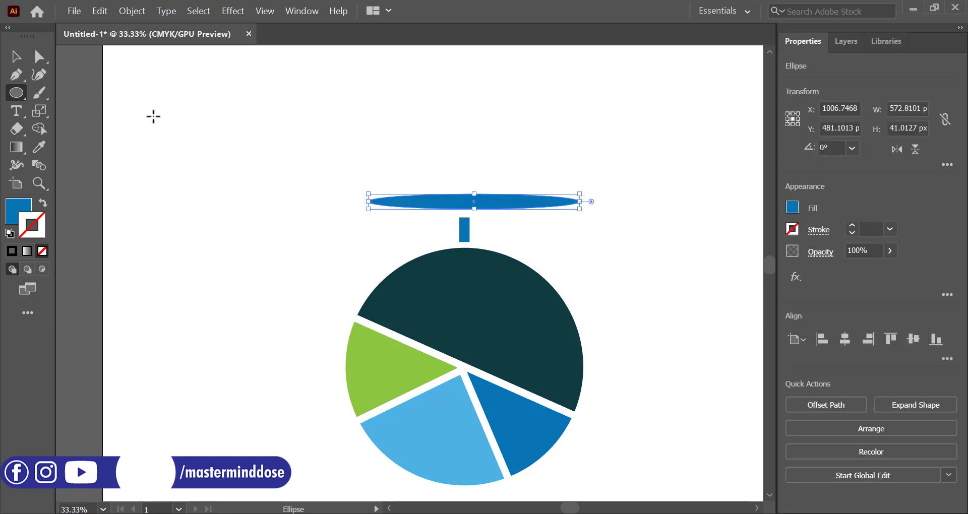
Align the flat ellipse with the thin rectangle on their horizontal and vertical centres.
left_click(16, 56)
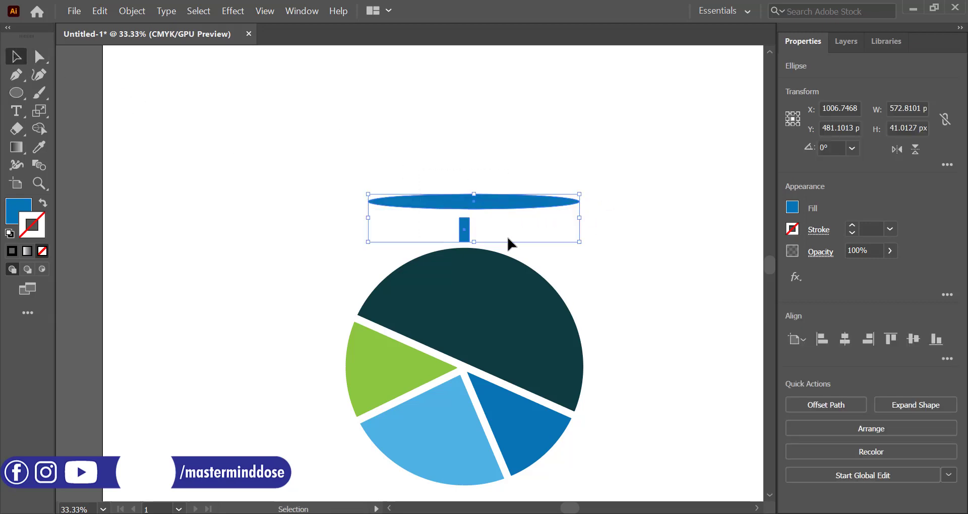
left_click(469, 228, "shift")
left_click(845, 339)
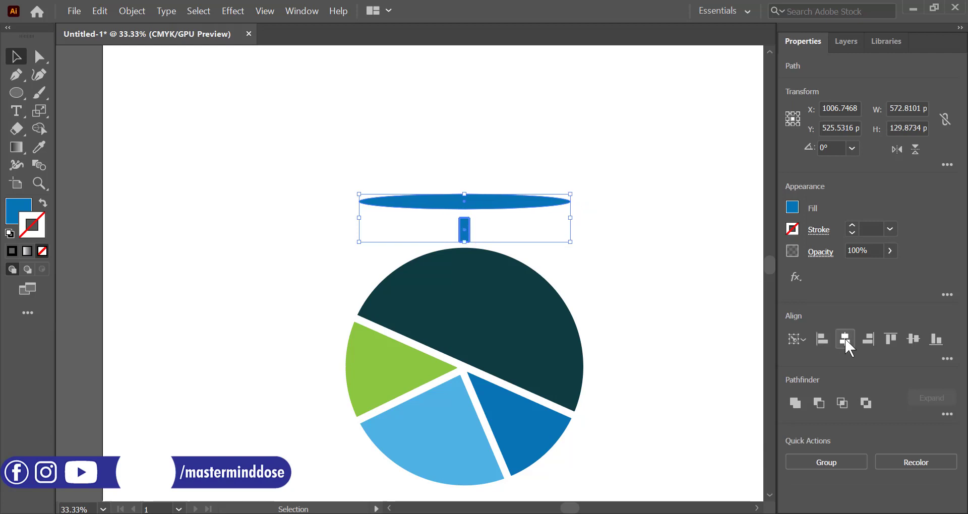
left_click(914, 339)
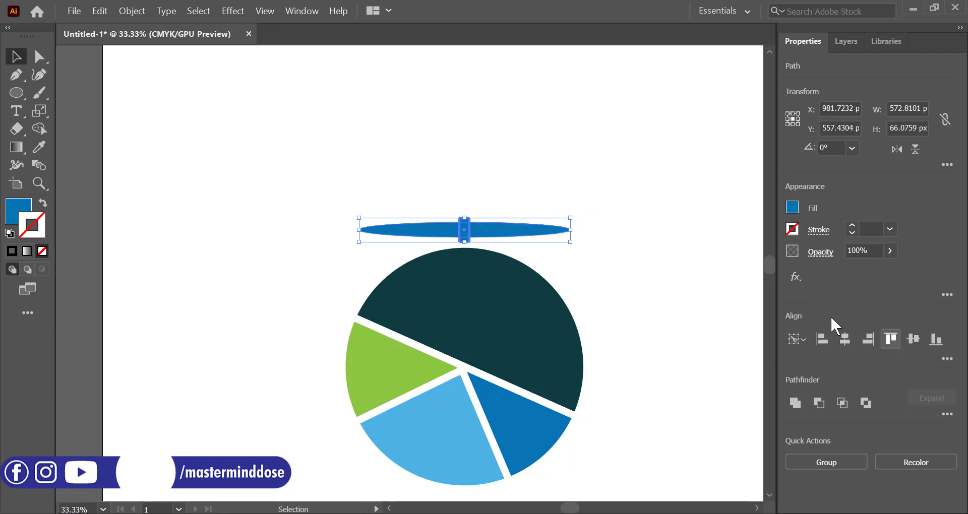
Raise the flat ellipse slightly to the upper end of the thin rectangle and unite the two shapes.
left_click(731, 293)
left_click_drag(502, 229, 521, 240)
left_click(534, 249)
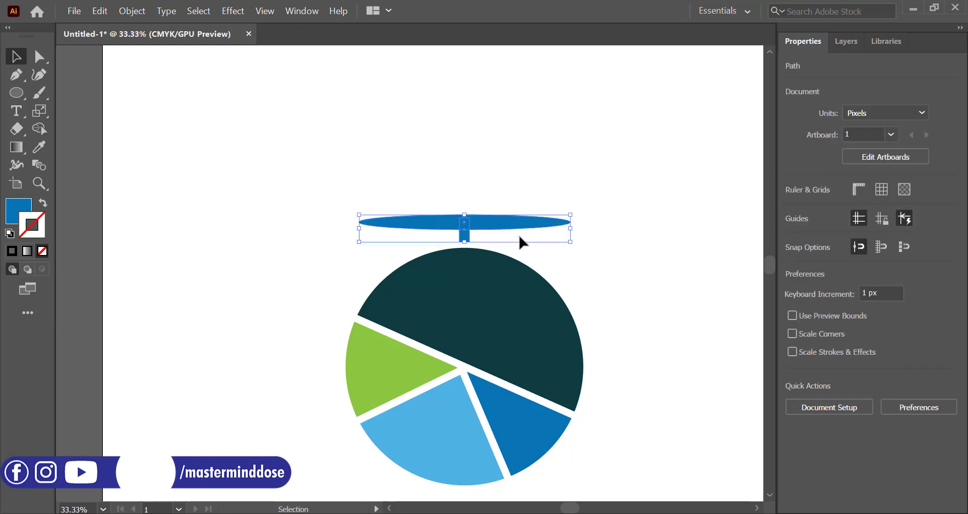
left_click(795, 403)
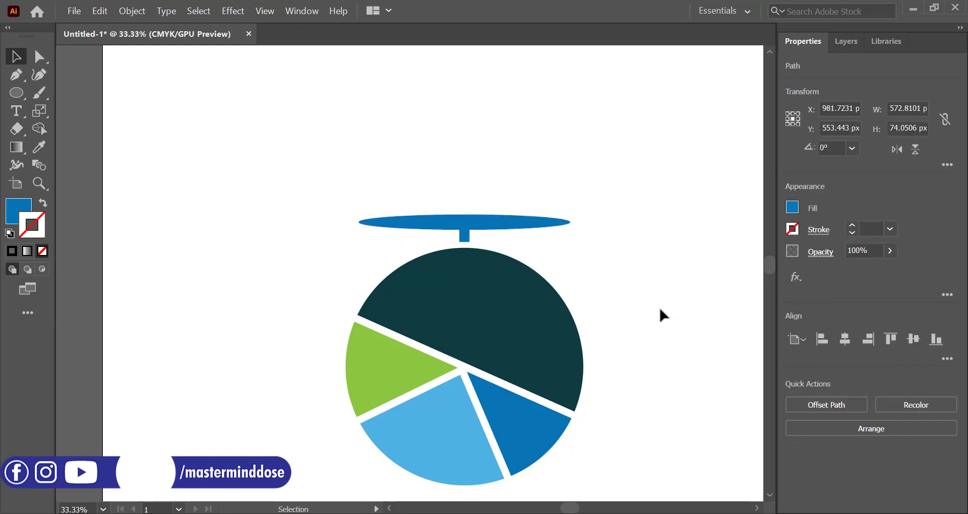
left_click(658, 304)
Draw a blue rectangle about 483 × 146 px left of the circle and shift it left across the artboard's edge.
key("ctrl+minus")
scroll(660, 308, "down", 3)
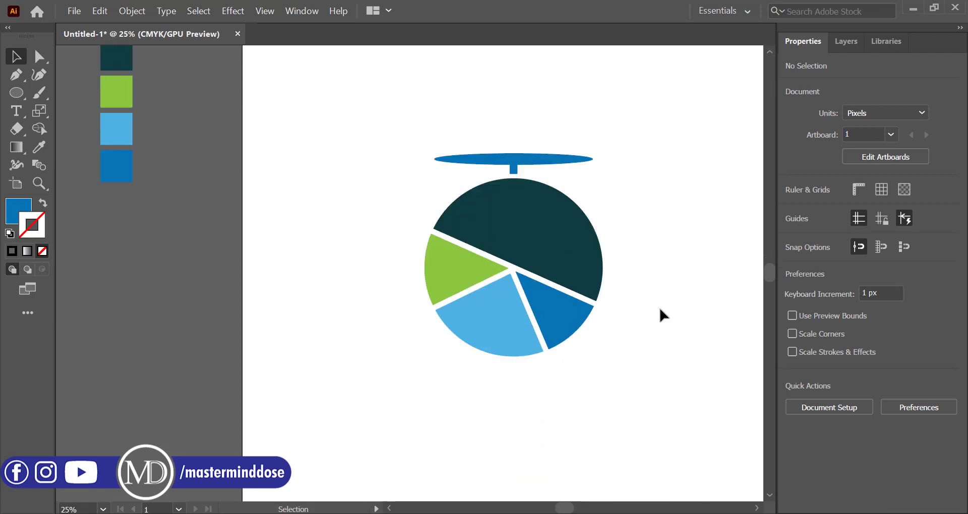
scroll(640, 310, "left", 3)
scroll(613, 308, "up", 1)
scroll(597, 304, "up", 2)
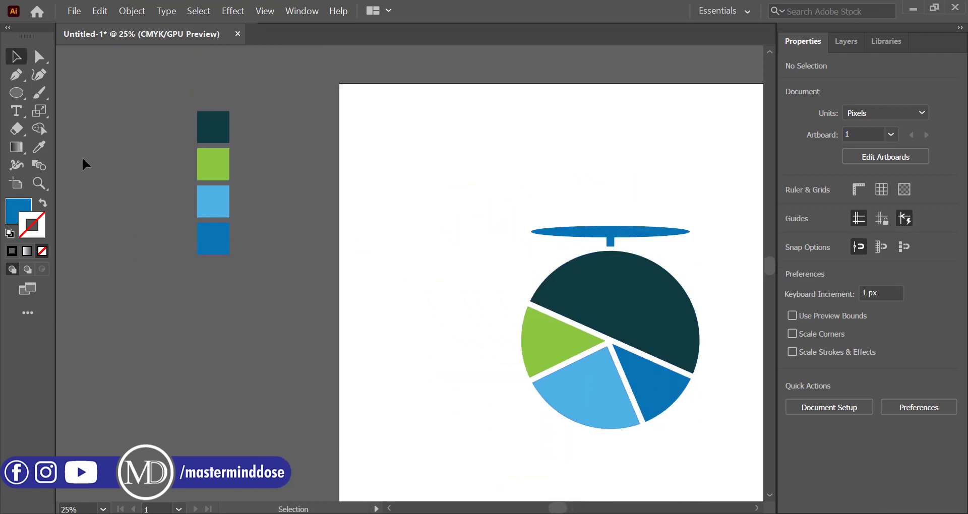
left_click_drag(13, 95, 50, 93)
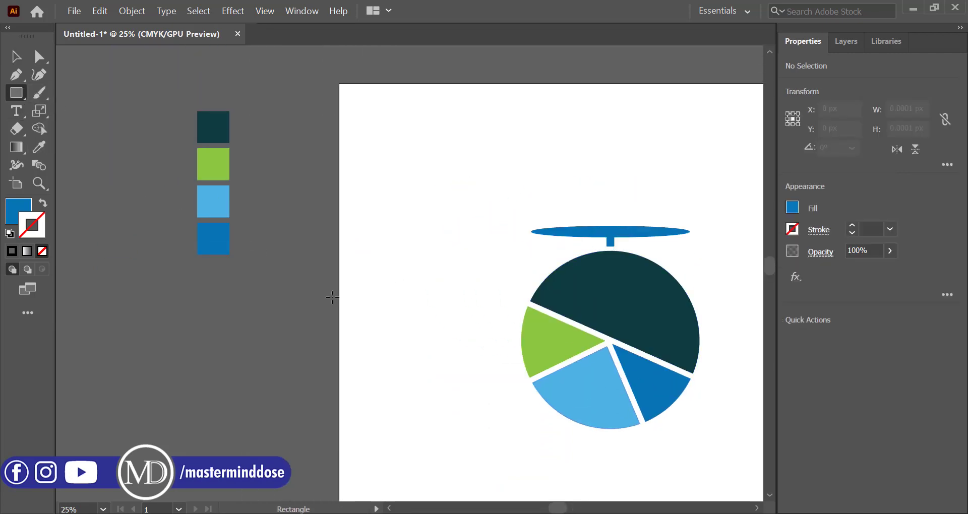
left_click_drag(366, 286, 500, 327)
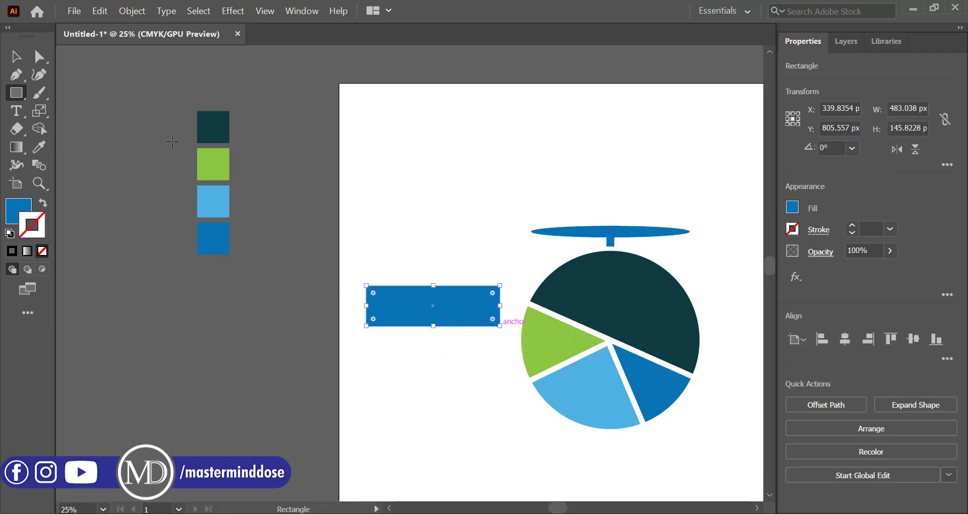
left_click(16, 56)
left_click_drag(422, 305, 352, 307)
Scale the blue rectangle's two right anchor points apart vertically to about 259 px, so the shape tapers to the left.
left_click(39, 56)
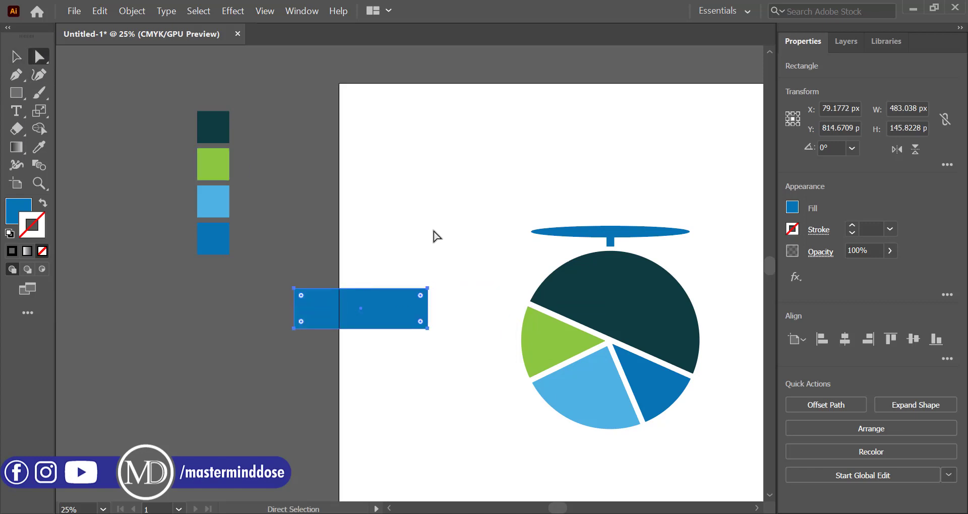
left_click_drag(451, 261, 417, 350)
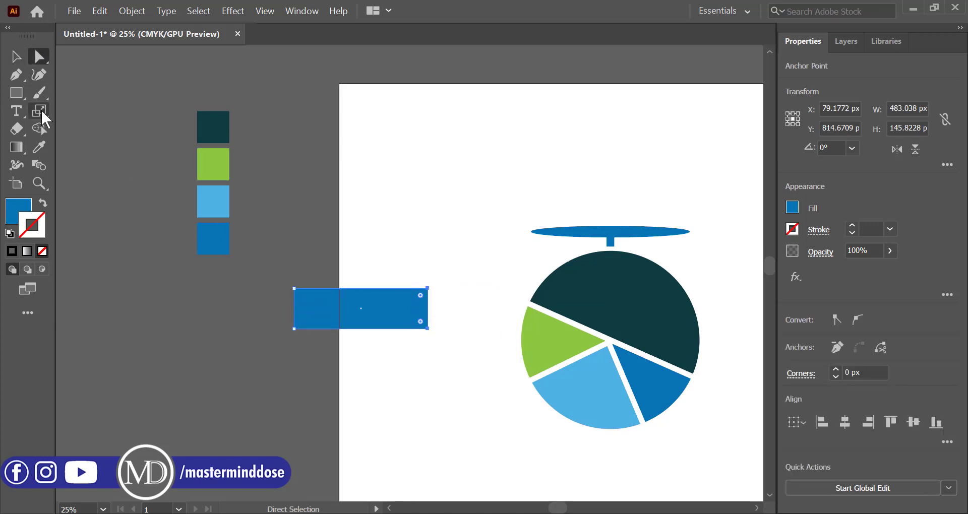
left_click_drag(40, 109, 91, 130)
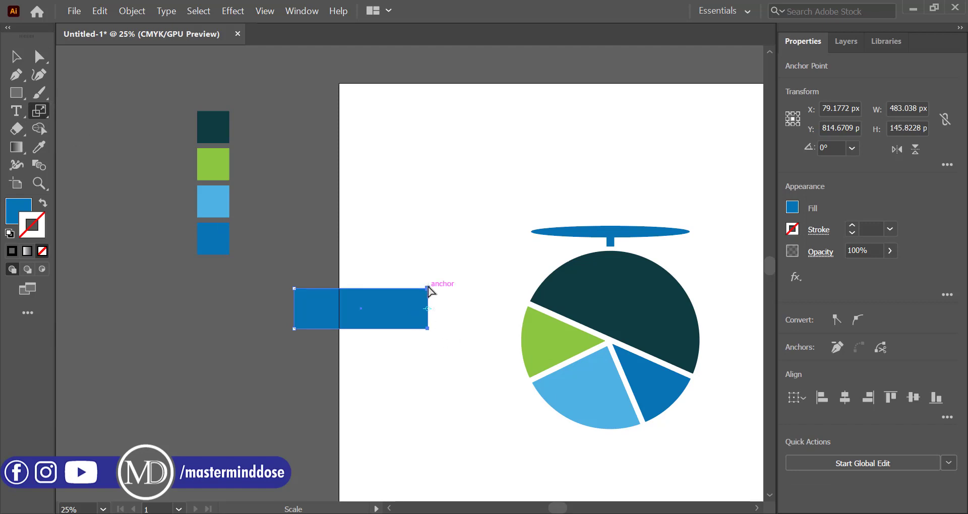
left_click_drag(429, 290, 428, 273)
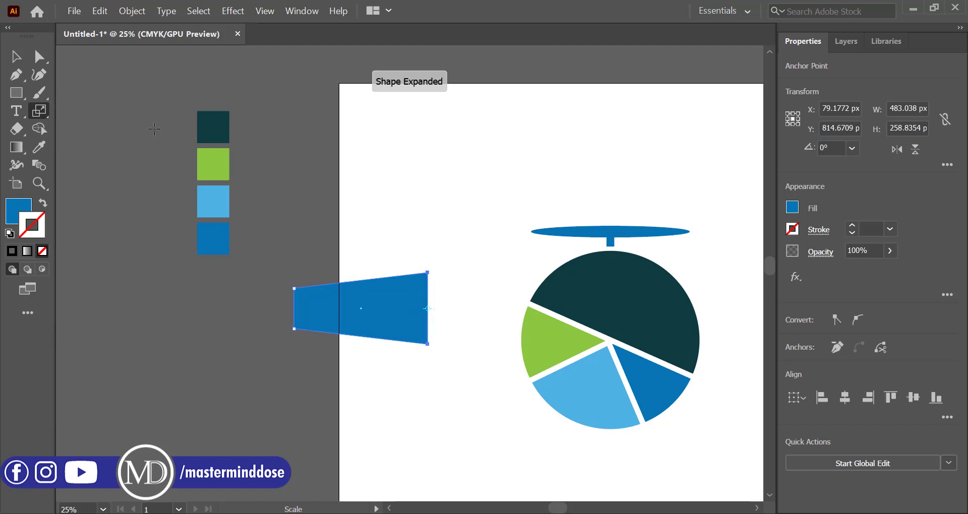
key("v")
left_click(343, 200)
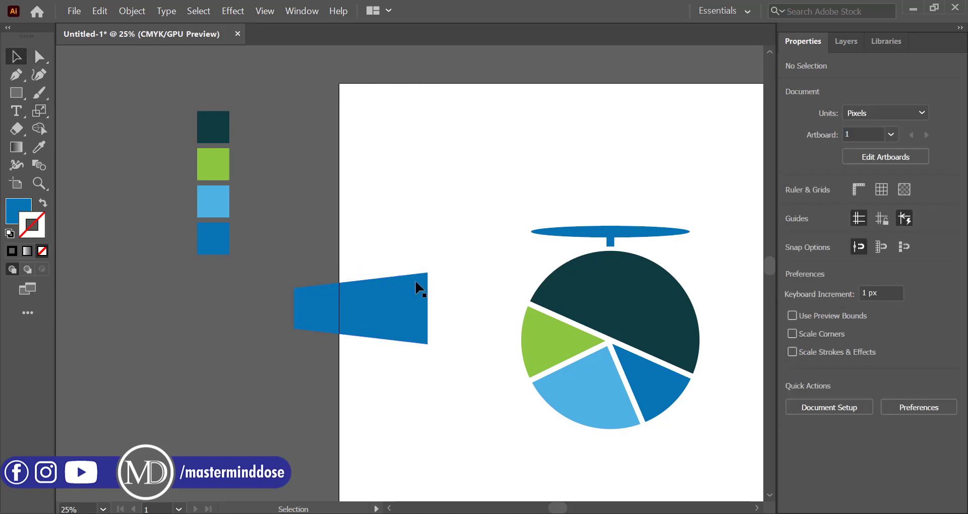
Rotate the tapered blue shape about 8° clockwise and move it slightly up and to the left.
left_click_drag(404, 306, 427, 338)
left_click_drag(324, 300, 329, 290)
left_click_drag(386, 347, 359, 284)
left_click(204, 301)
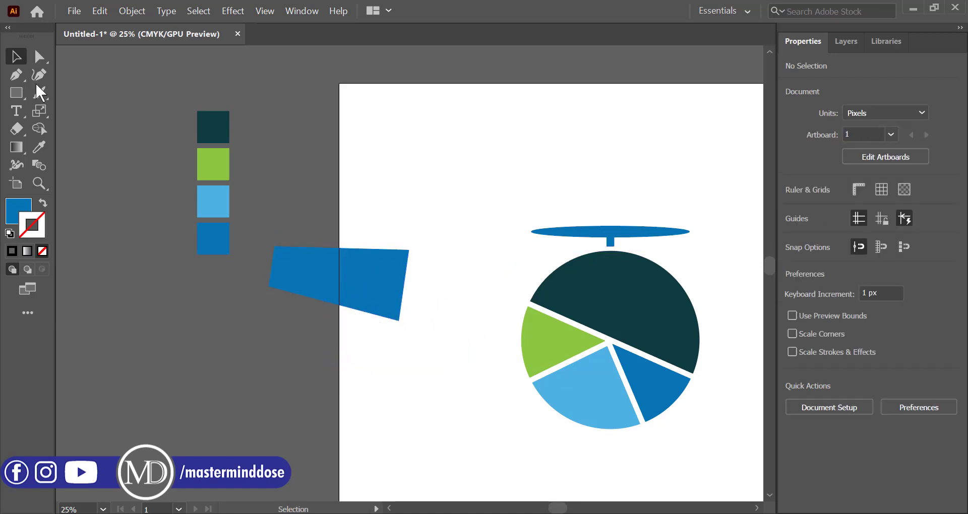
Draw a blue circle about 359 px in diameter over the wide right end of the tapered shape.
left_click_drag(16, 93, 76, 111)
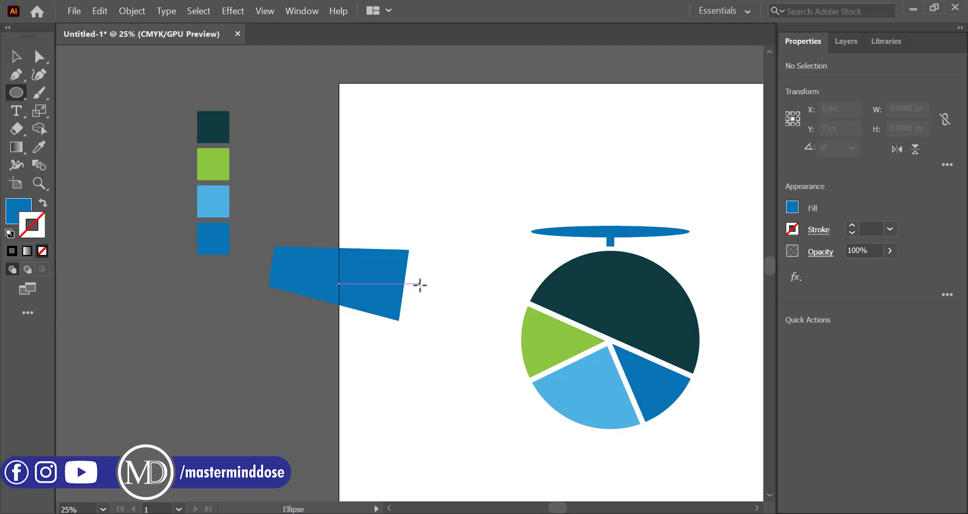
left_click_drag(422, 286, 450, 313)
left_click_drag(470, 333, 471, 335)
left_click(15, 58)
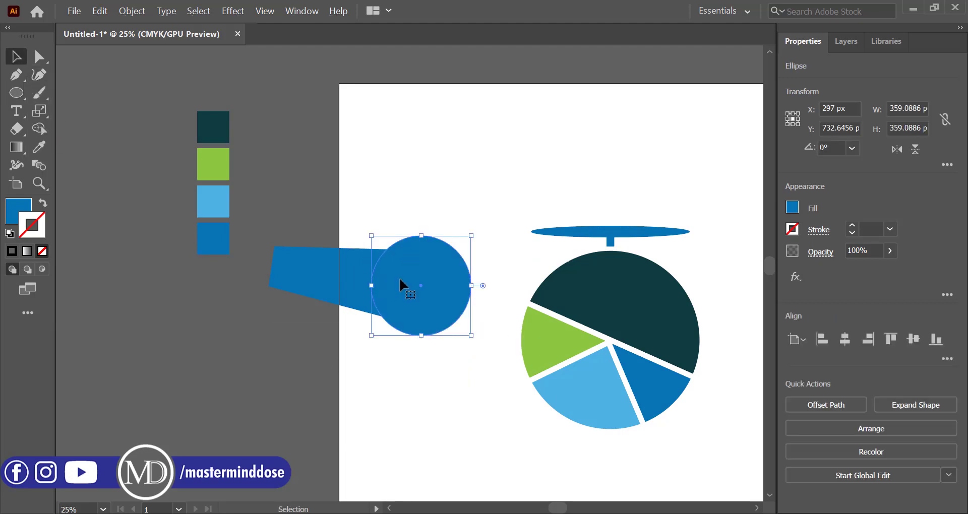
Adjust the circle's position over the tapered shape's wide end and subtract it to cut a concave edge.
left_click_drag(421, 281, 438, 271)
left_click(359, 260, "shift")
key("ctrl+z")
left_click(436, 233)
left_click_drag(328, 221, 453, 301)
left_click(453, 361)
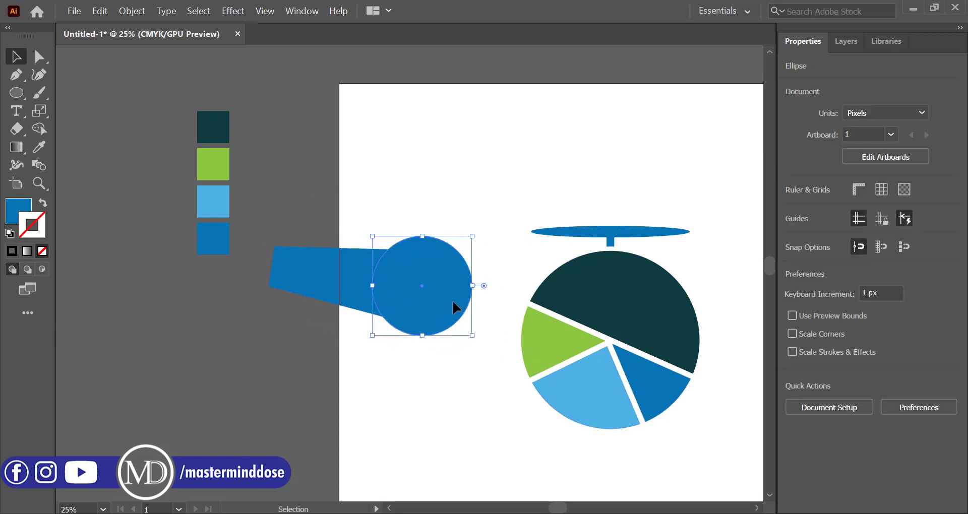
left_click(363, 292, "shift")
left_click(812, 403)
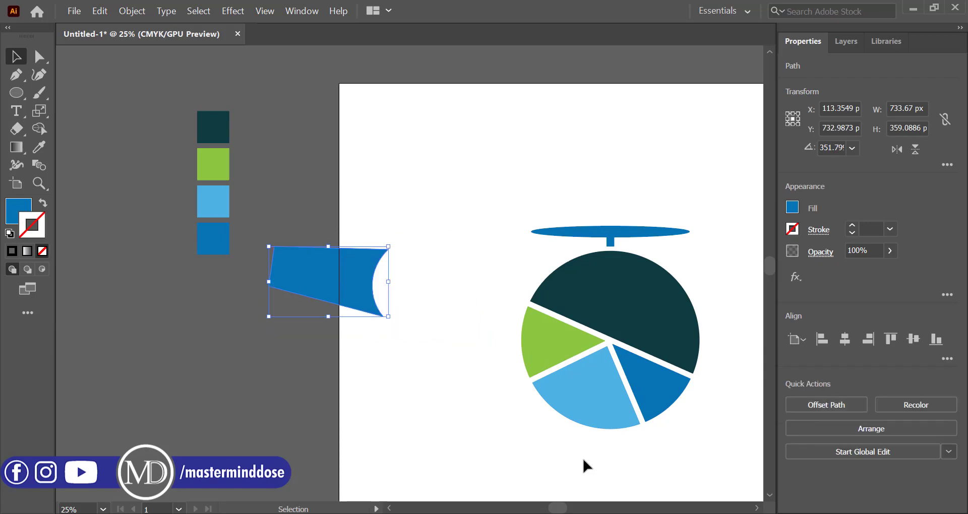
Move the tapered tail so its concave edge sits just left of the segmented circle.
left_click_drag(339, 277, 471, 328)
left_click_drag(402, 333, 393, 332)
left_click(475, 418)
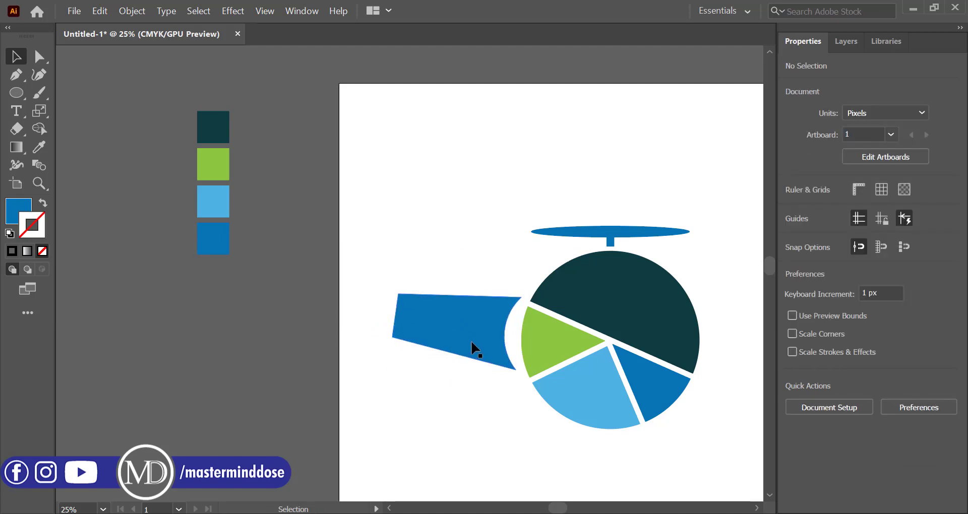
Draw a blue circle about 412 px in diameter to the left of the tail.
scroll(474, 349, "up", 1)
left_click_drag(20, 95, 59, 107)
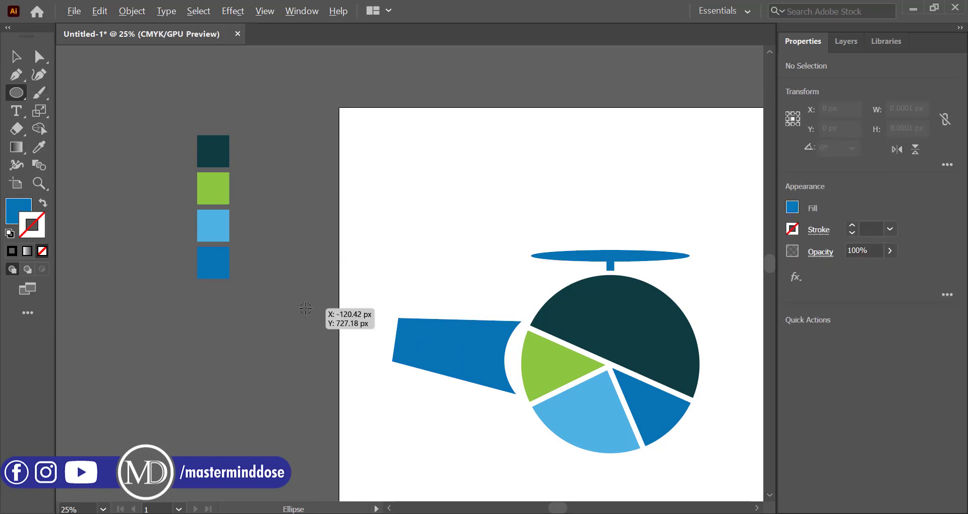
left_click_drag(308, 309, 363, 308)
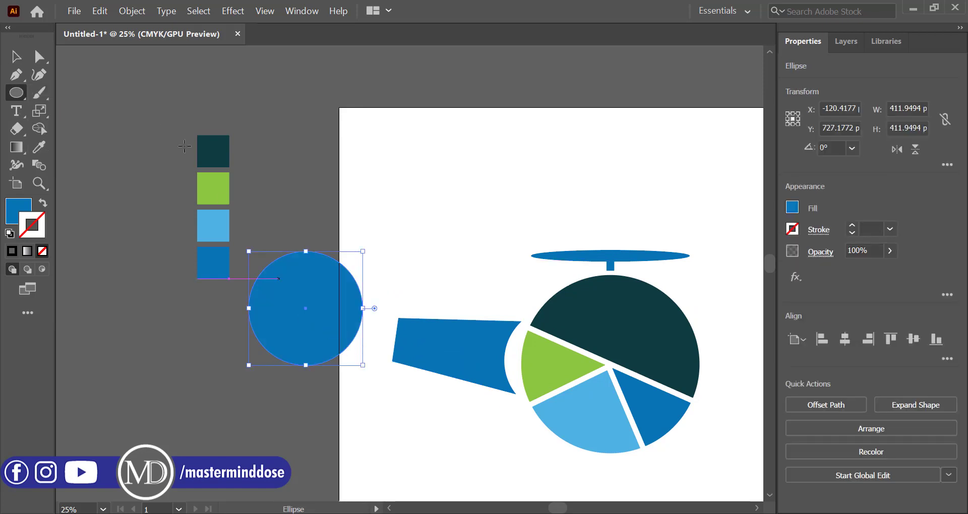
Paste a copy of the circle in front and scale it concentrically to about 306 px.
left_click(104, 11)
left_click(122, 72)
left_click(104, 11)
left_click(176, 109)
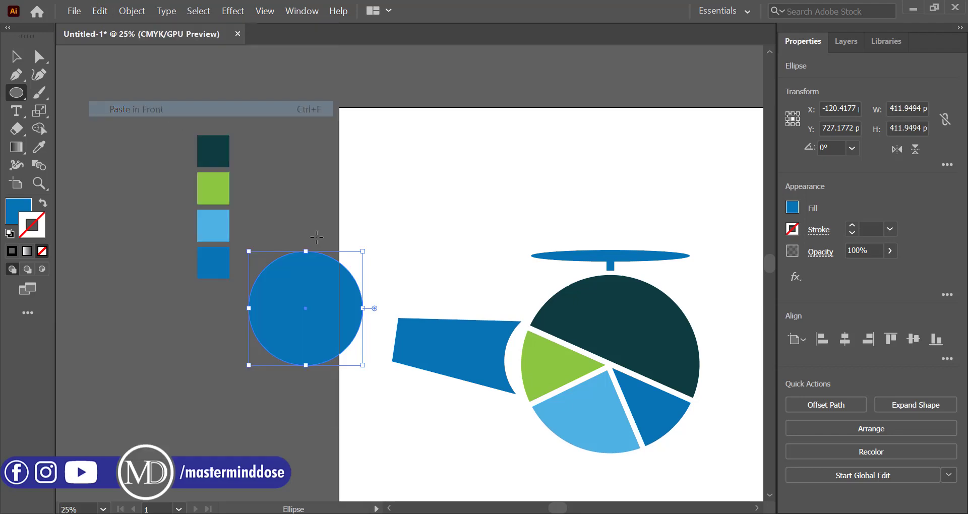
left_click_drag(365, 310, 348, 308)
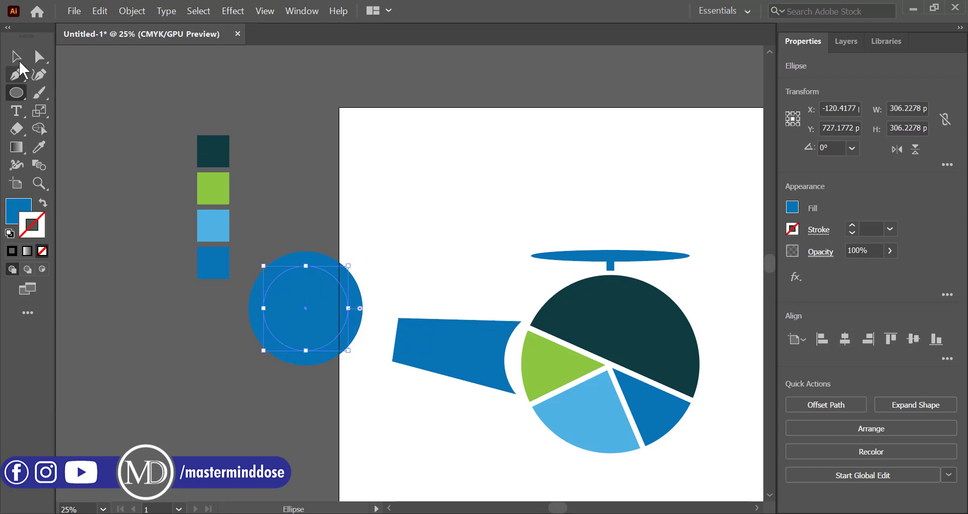
Subtract the inner circle from the outer one to leave a ring.
left_click(15, 56)
left_click(334, 353)
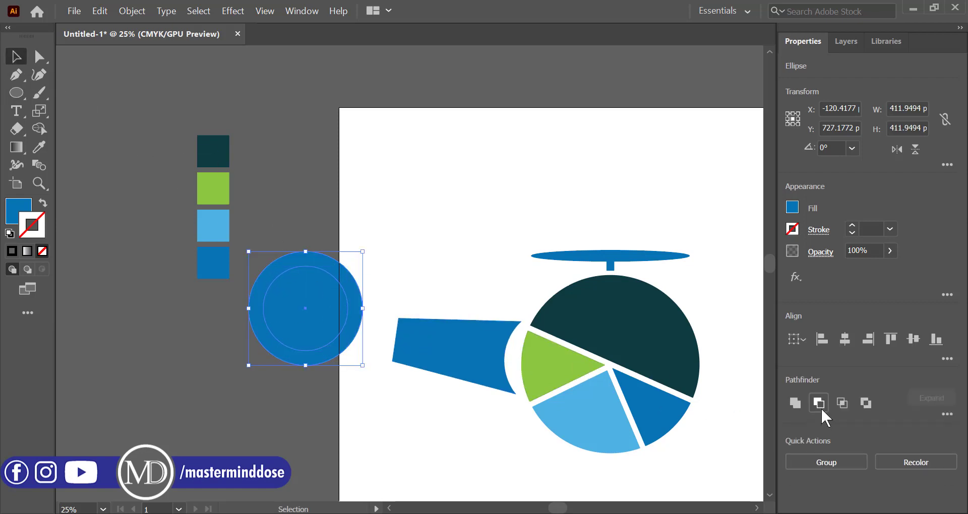
left_click(823, 409)
left_click(292, 298)
left_click(360, 294)
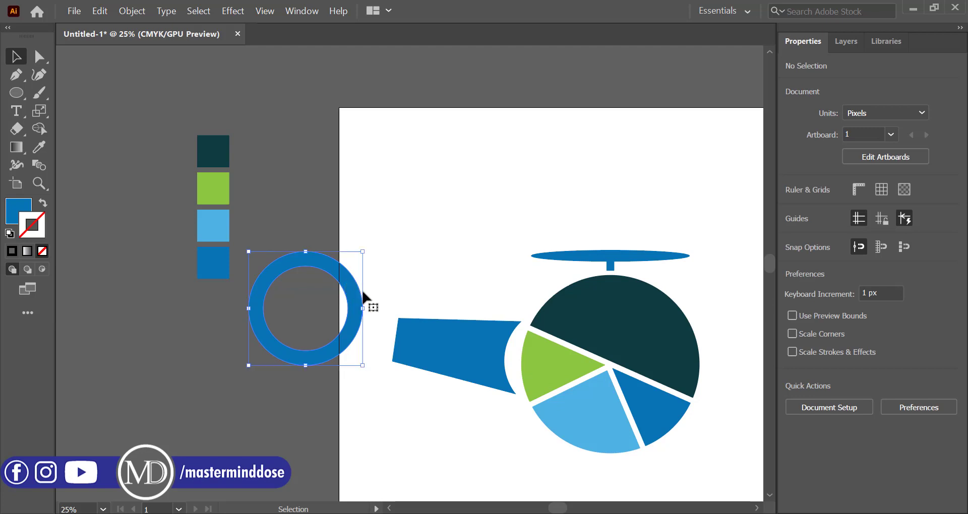
Scale the ring to about 328 px and move it onto the narrow end of the tail.
left_click_drag(362, 308, 400, 347)
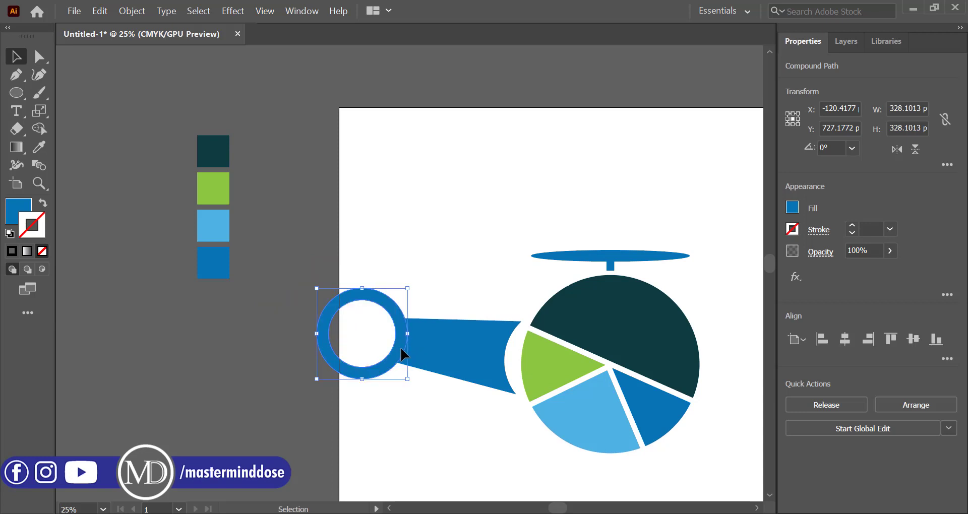
left_click(423, 268)
Unite the ring with the tapered tail.
left_click_drag(352, 265, 456, 362)
left_click(797, 404)
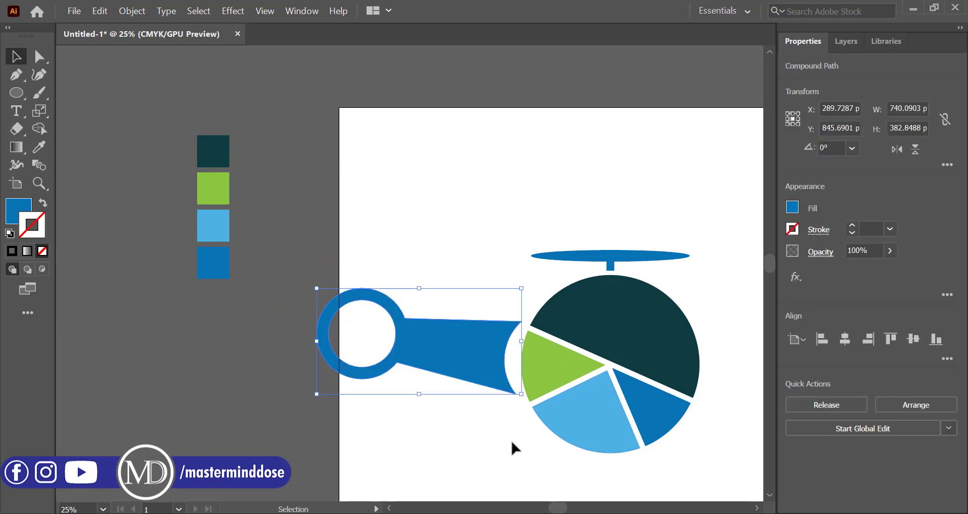
left_click(510, 438)
Scale the ringed tail proportionally to about 663 × 343 px and place it with a narrow gap left of the segmented circle.
scroll(509, 438, "down", 3)
scroll(510, 437, "down", 1)
scroll(510, 438, "right", 3)
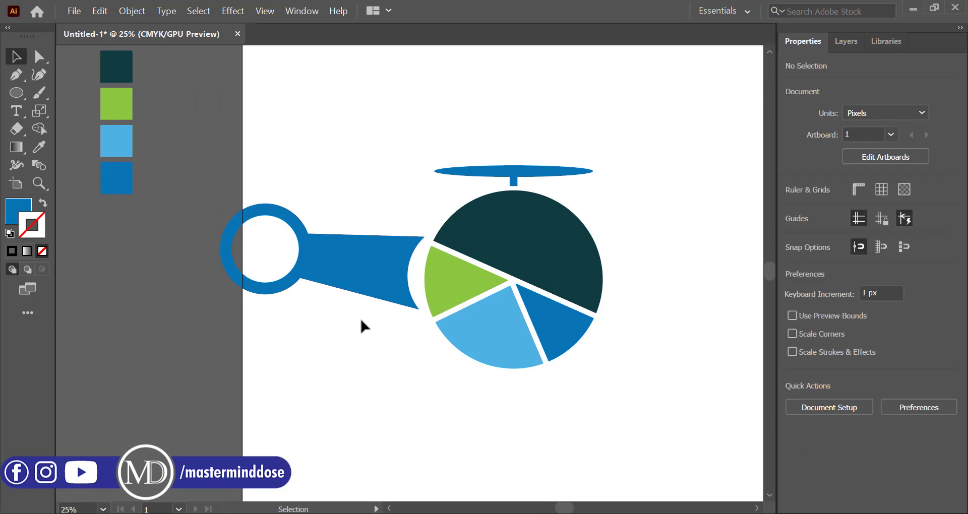
mouse_move(351, 271)
left_mouse_down()
mouse_move(345, 266)
mouse_move(360, 266)
left_mouse_up()
left_click(376, 338)
left_click(353, 282)
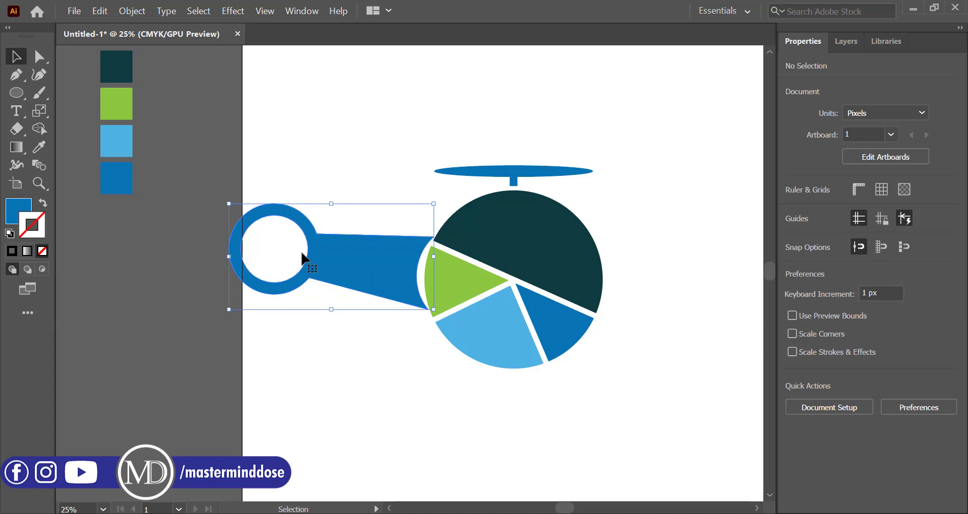
left_click_drag(229, 257, 251, 259)
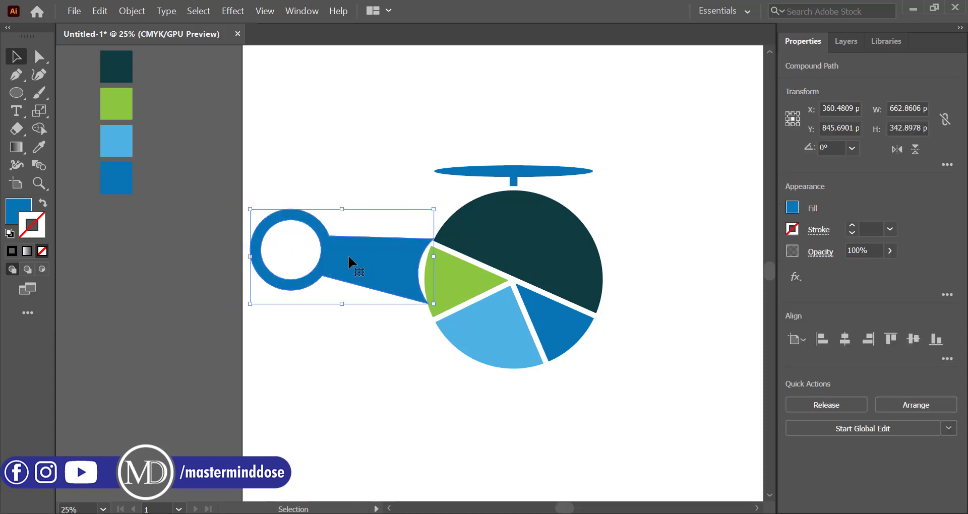
left_click_drag(348, 258, 346, 258)
left_click(381, 355)
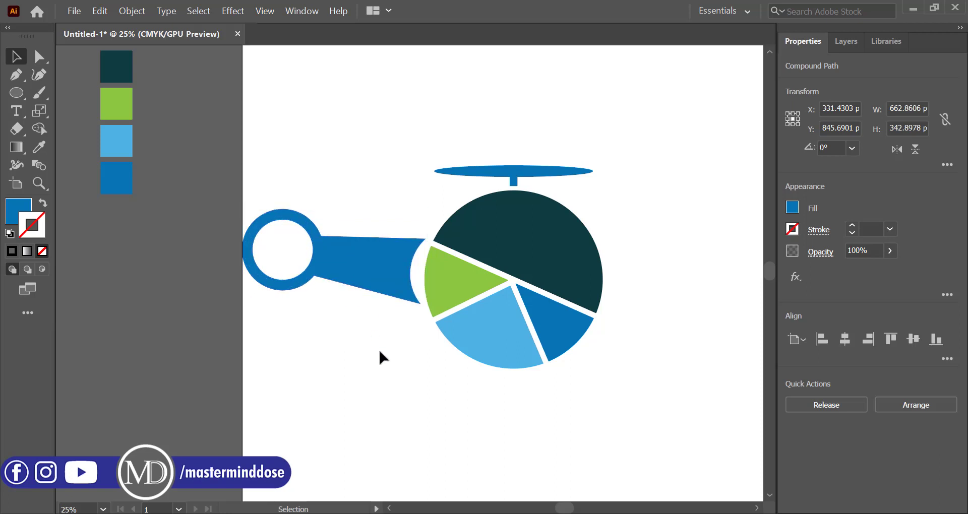
right_click(380, 354)
left_click(363, 374)
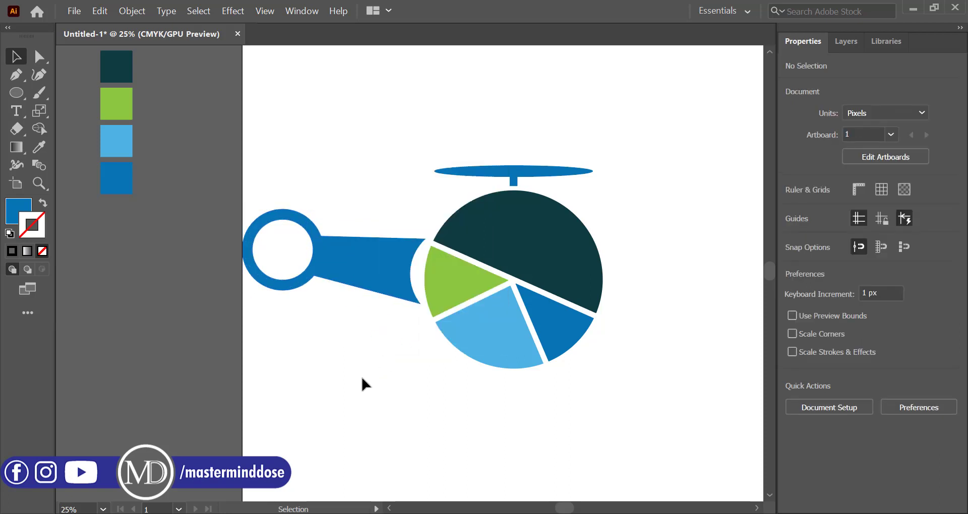
Group the tail, rotor and segmented circle and move the group to the right on the artboard.
scroll(364, 374, "right", 1)
scroll(353, 353, "down", 1)
left_click_drag(250, 64, 535, 261)
key("ctrl+g")
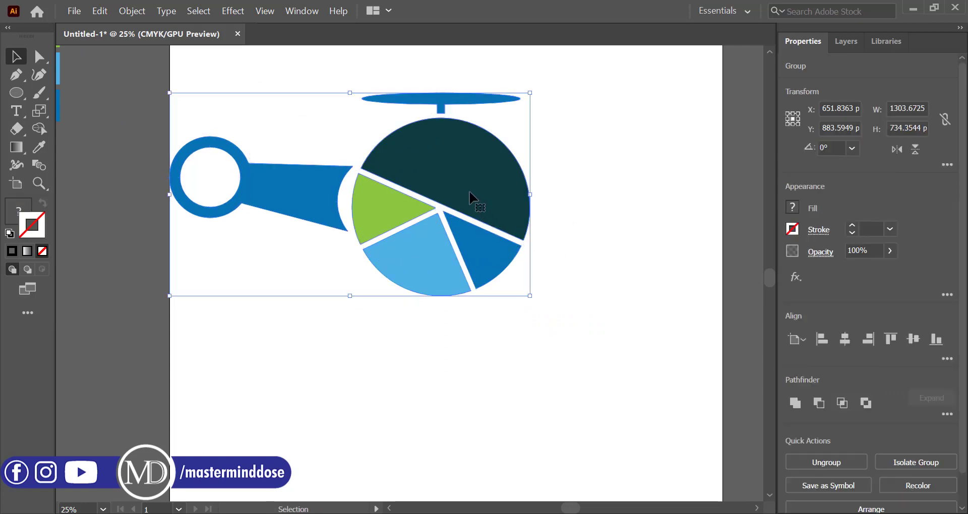
left_click_drag(468, 188, 525, 195)
left_click(537, 385)
Draw an open Pen path about 848 px wide below the circle, running straight and curving upward at its right end.
scroll(537, 385, "right", 1)
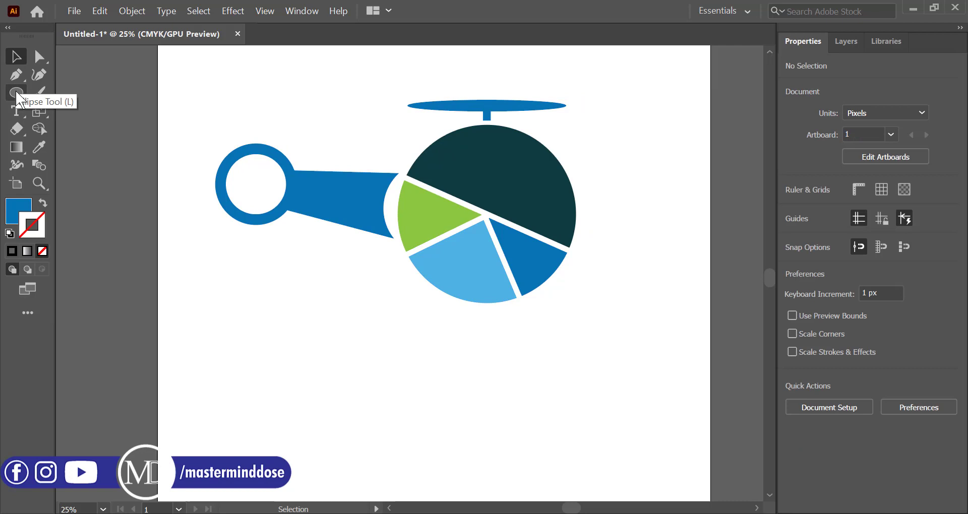
left_click(16, 76)
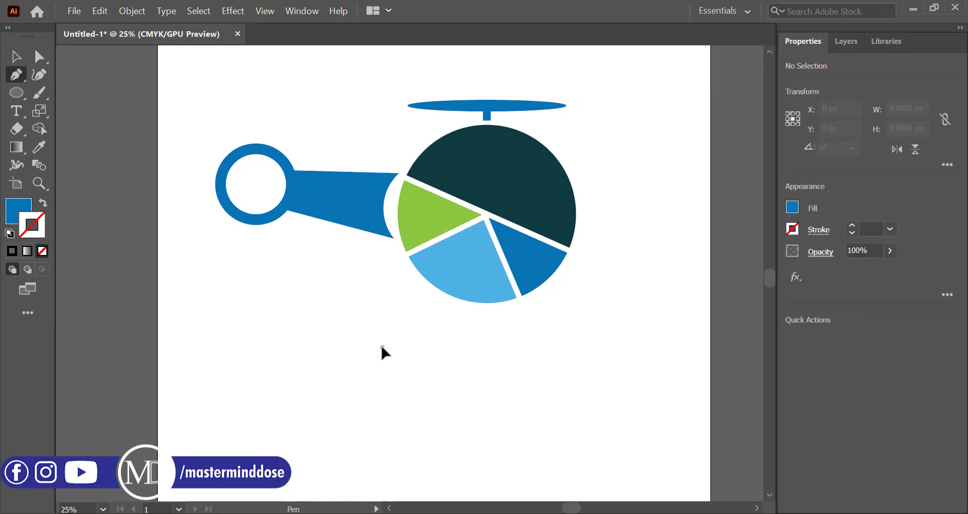
left_click(382, 347)
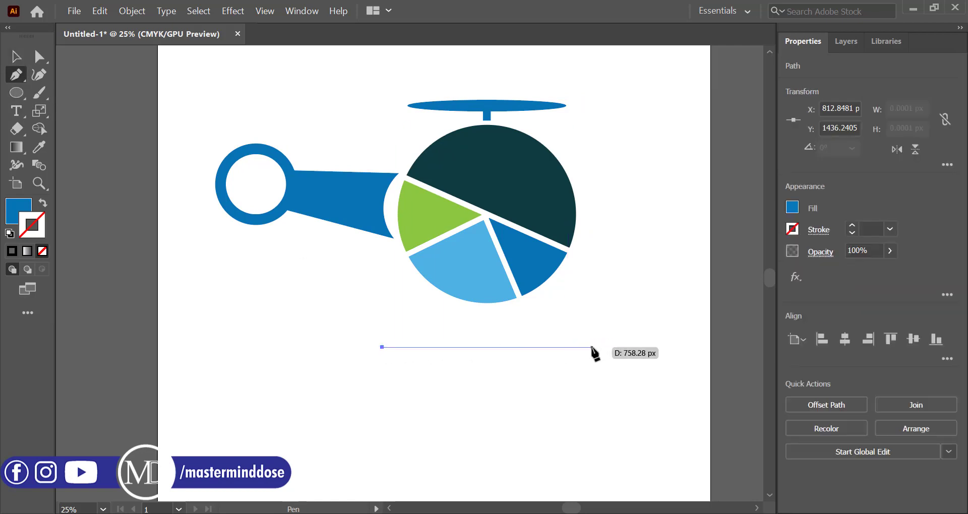
left_click(592, 347)
left_click(617, 324)
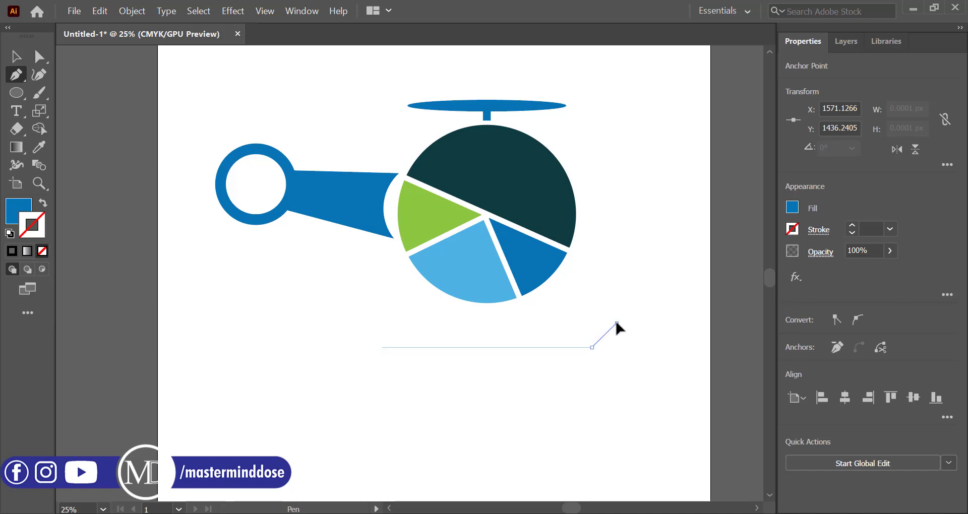
left_click_drag(617, 301, 614, 296)
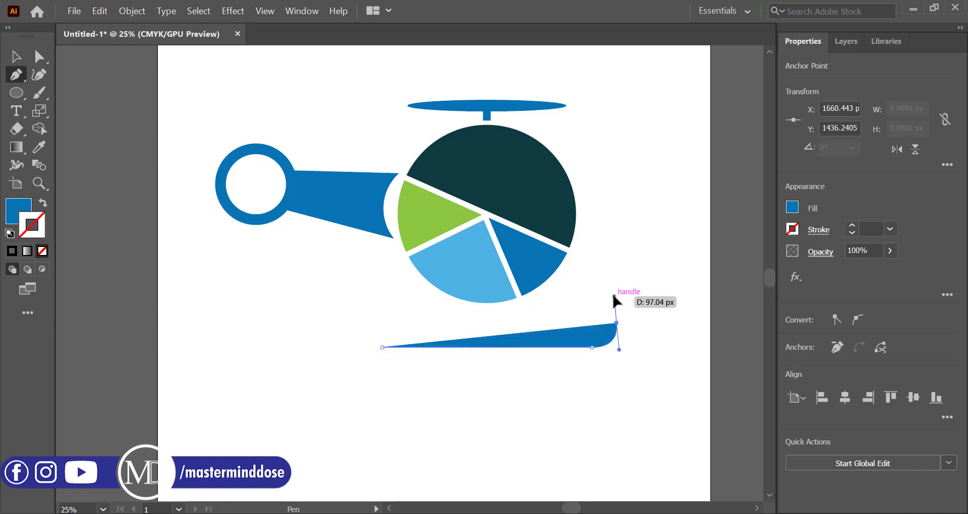
Give the new path a black stroke and no fill.
left_click(9, 235)
left_click(18, 211)
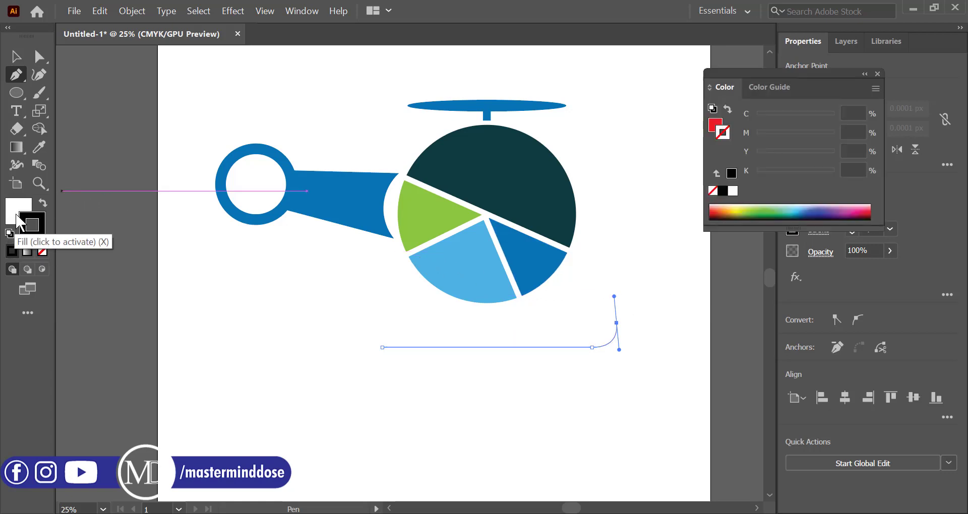
left_click(40, 252)
left_click(16, 56)
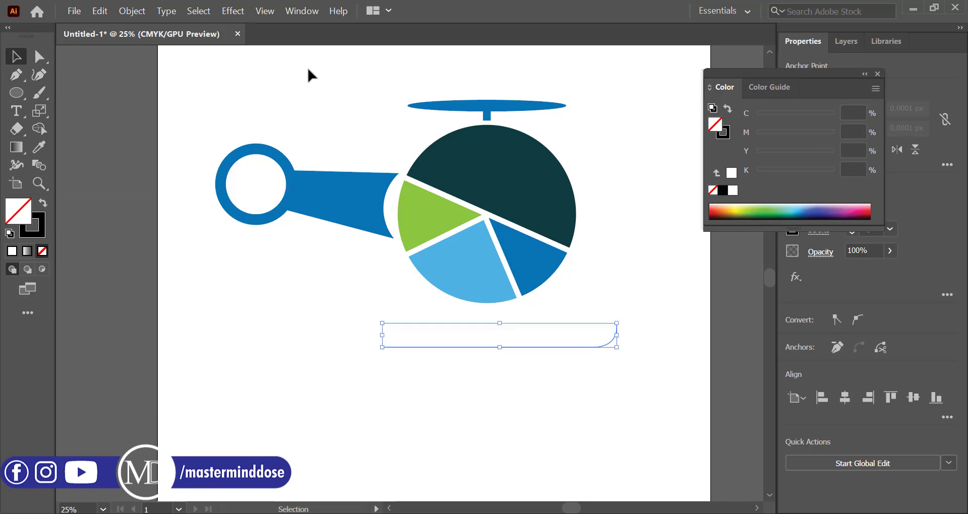
left_click(877, 74)
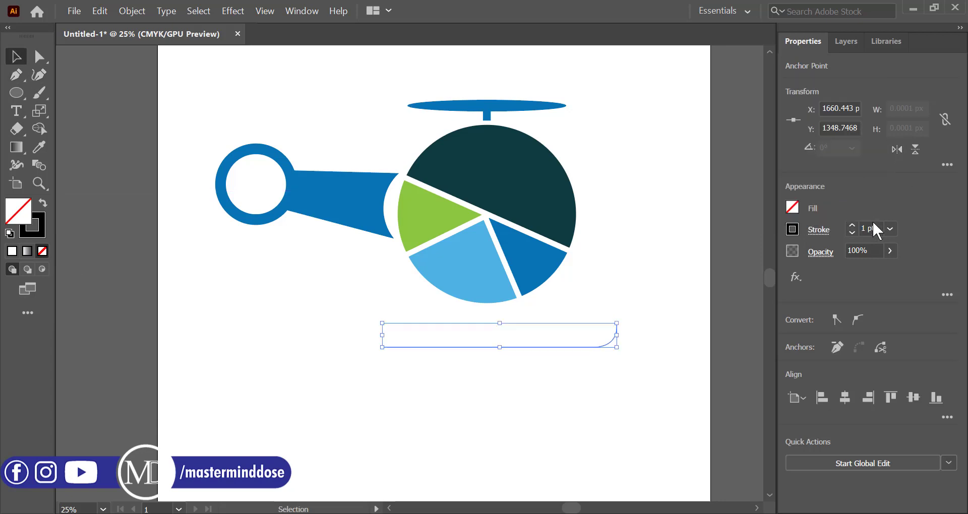
Set the path's stroke weight to 34 pt.
scroll(871, 229, "up", 20)
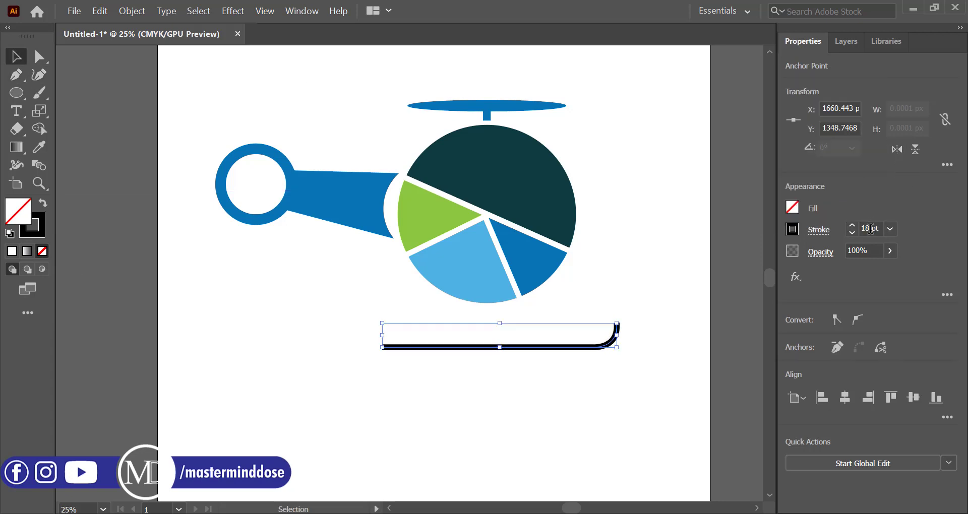
scroll(871, 229, "up", 10)
scroll(871, 229, "down", 3)
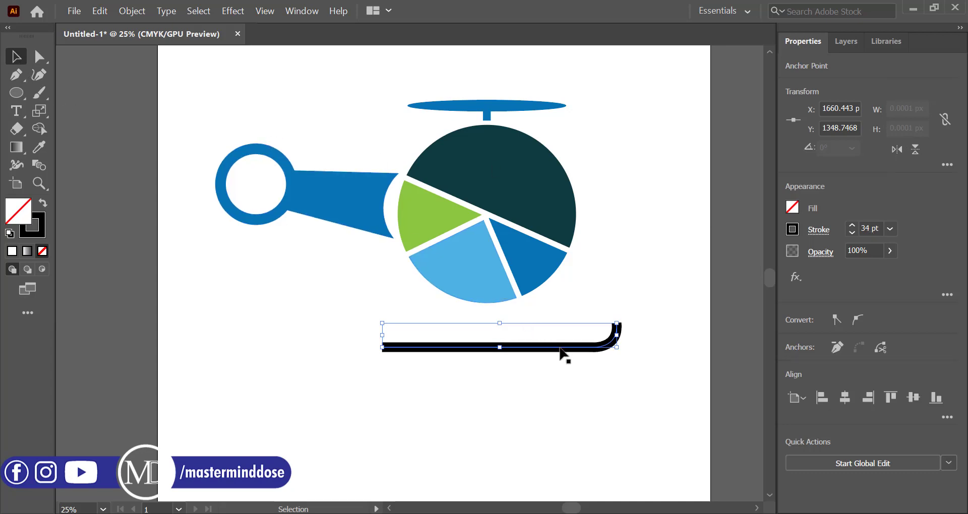
Move the black skid up and left beneath the circle, nudging it slightly right and up to fine-tune its position.
mouse_move(530, 347)
left_mouse_down()
mouse_move(514, 353)
mouse_move(521, 334)
left_mouse_up()
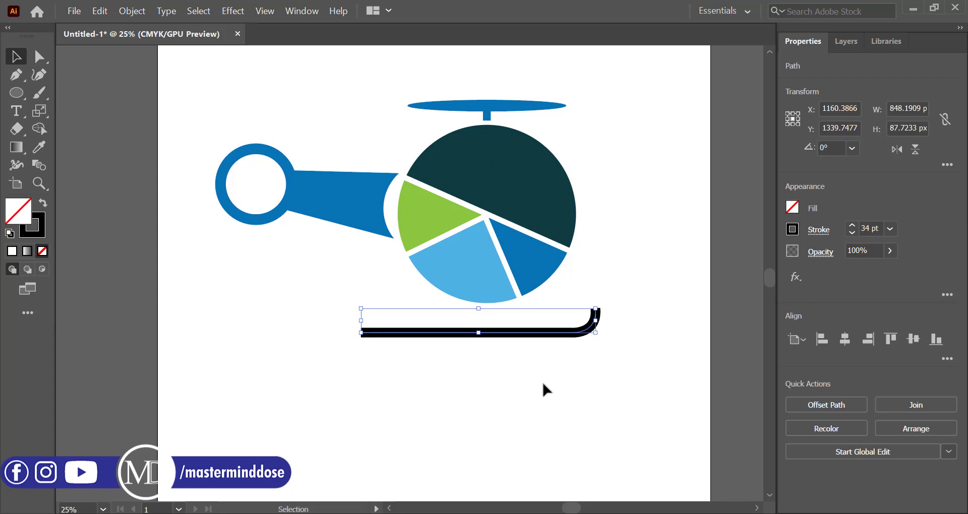
key("Right")
key("Right")
key("Right")
key("Right")
key("Right")
key("Right")
key("Right")
key("Right")
key("Right")
key("Right")
key("Right")
key("Right")
key("Right")
key("Right")
key("Right")
key("Right")
key("Right")
key("Right")
key("Right")
key("Right")
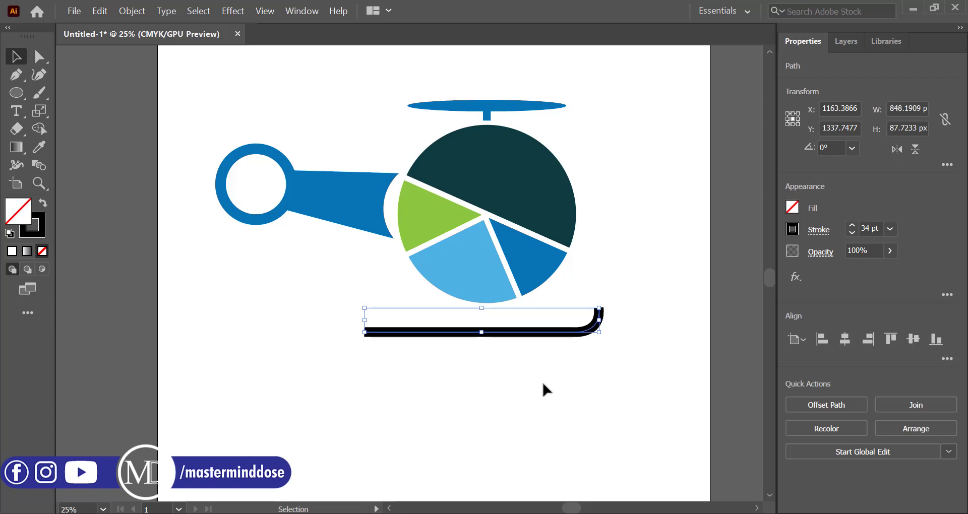
key("Up")
key("Up")
key("Up")
key("Up")
key("Up")
left_click(543, 384)
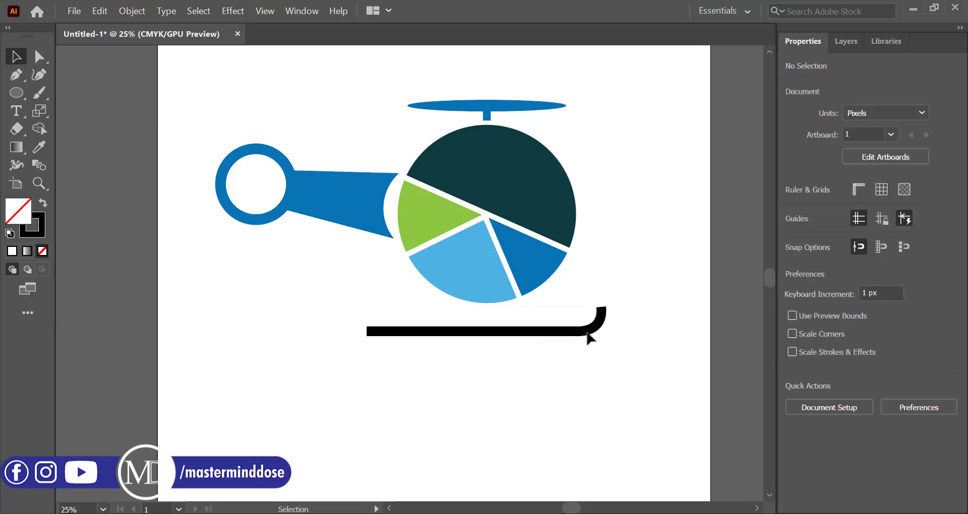
Draw two mirrored slanted struts with the Pen tool, joining the skid bar to the underside of the circle.
scroll(577, 333, "up", 2)
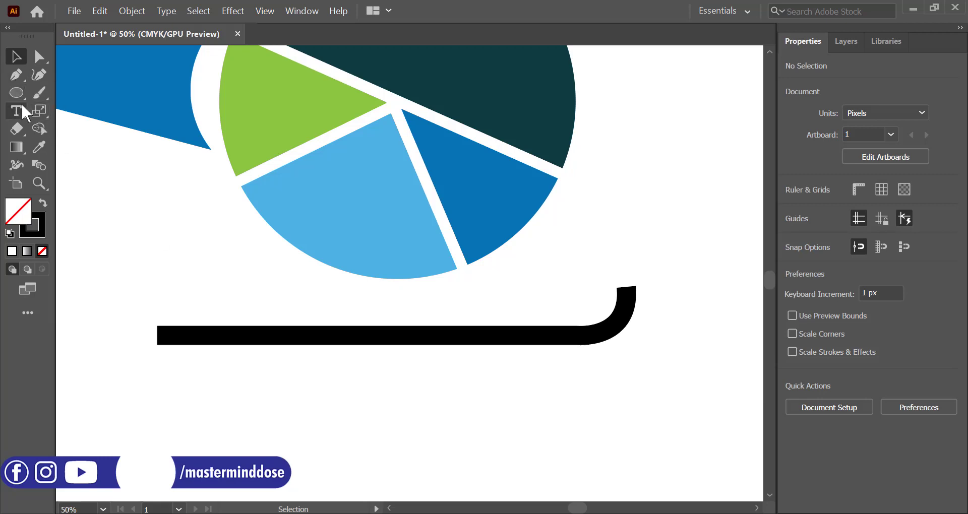
left_click(16, 74)
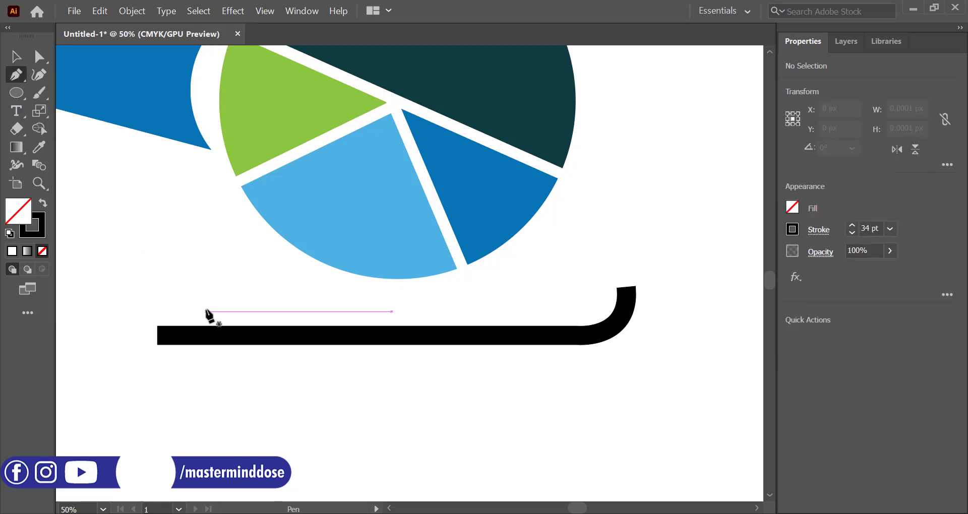
left_click(299, 337)
left_click(330, 291)
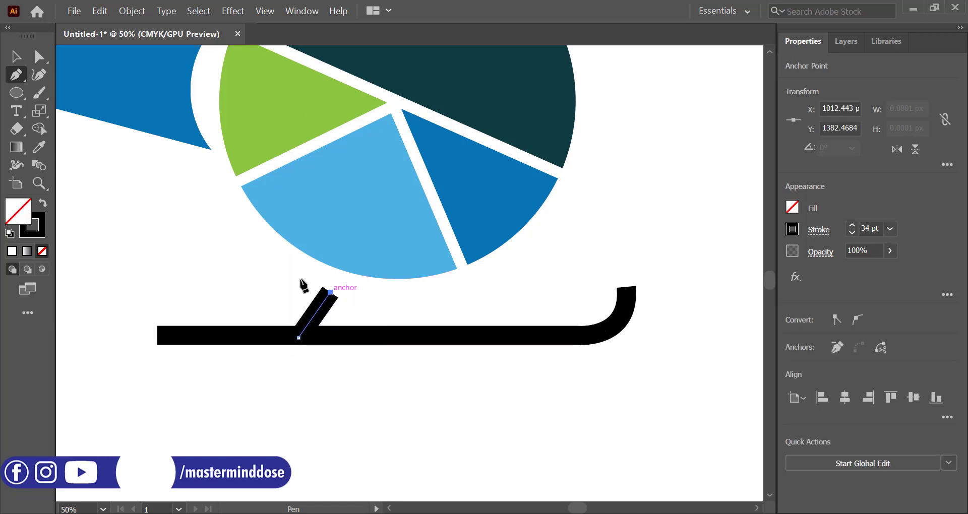
left_click(479, 292)
left_click(509, 335)
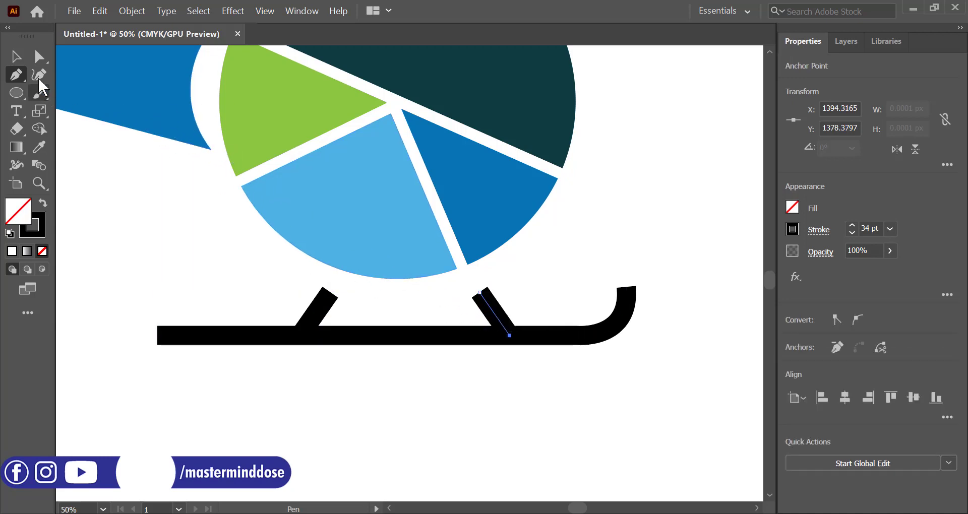
Expand both slanted struts into filled outline shapes.
left_click(16, 57)
left_click_drag(234, 280, 531, 341)
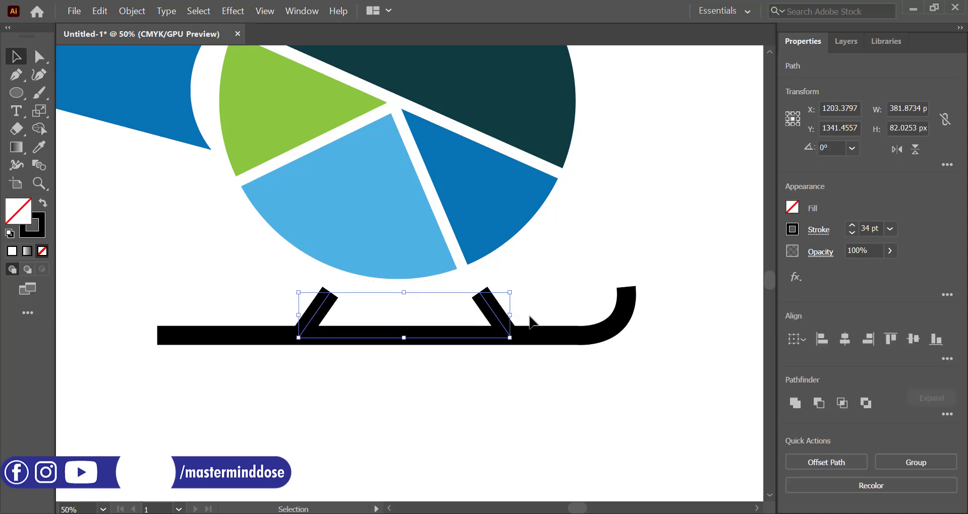
left_click(132, 10)
left_click(212, 160)
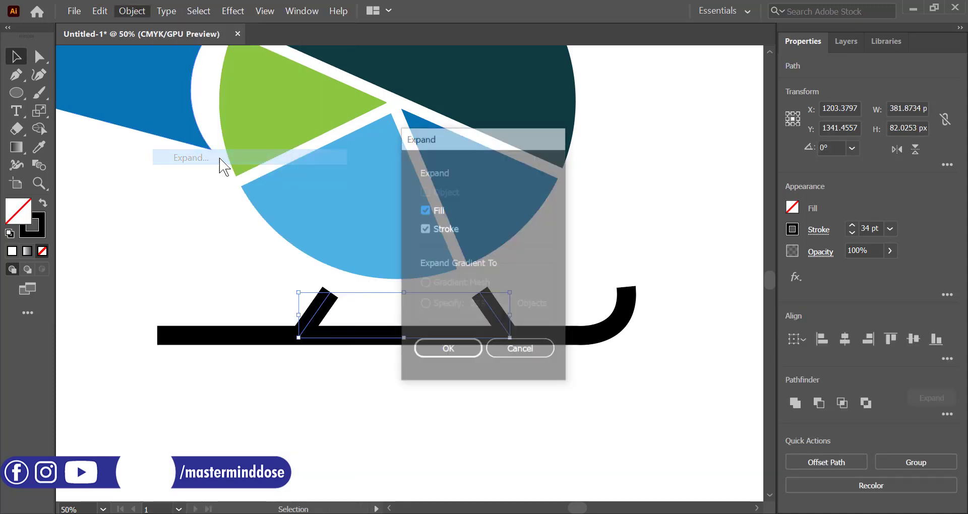
left_click(426, 210)
left_click(460, 353)
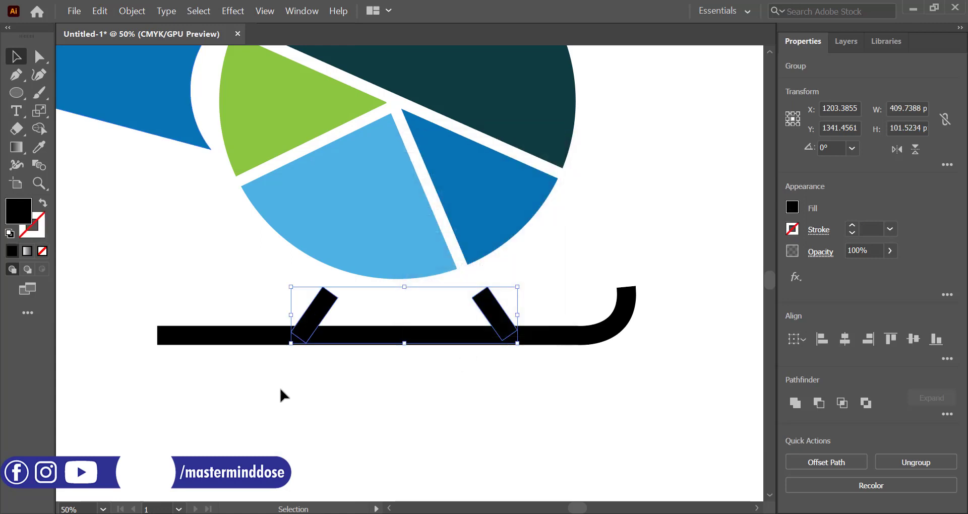
Try to unite the unexpanded skid path with the two struts, and undo it.
left_click_drag(277, 363, 746, 337)
left_click(795, 403)
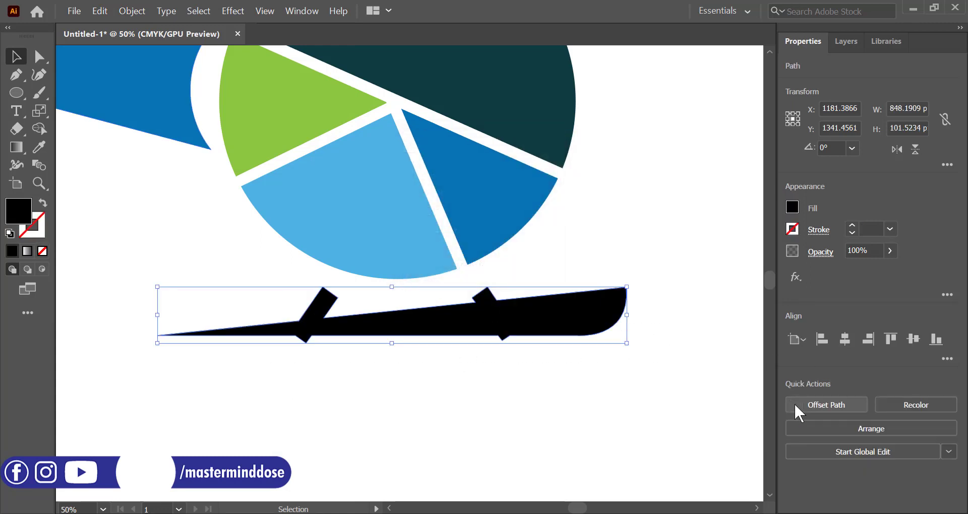
key("ctrl+z")
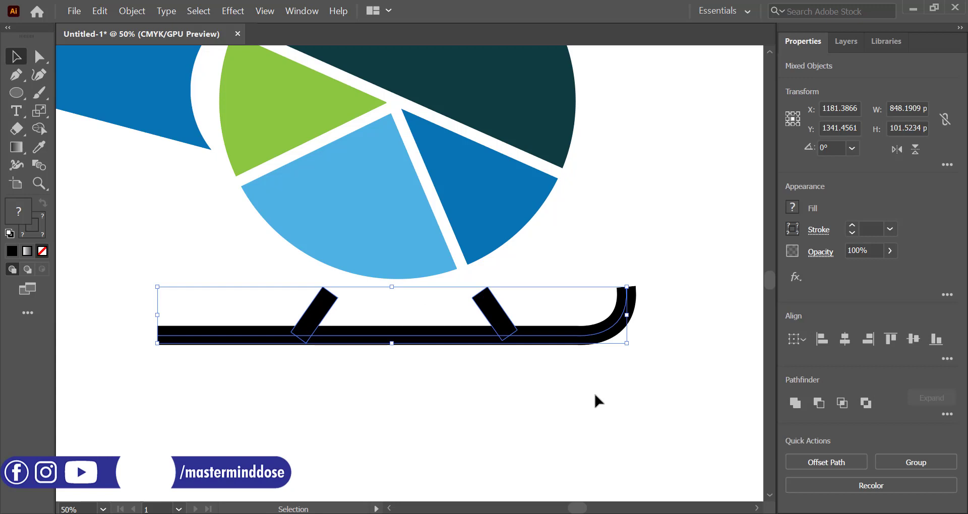
left_click(594, 398)
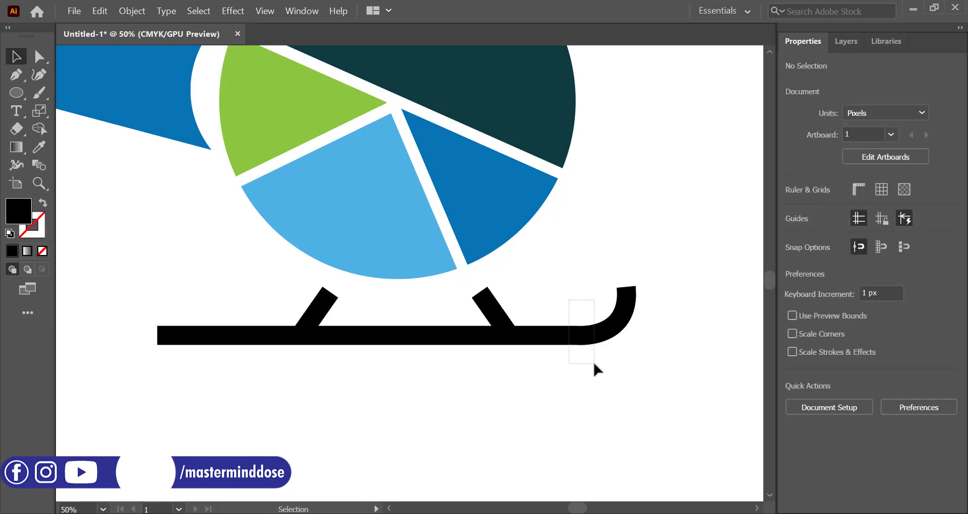
Group the curved skid path and expand its fill and stroke into an outline shape.
left_click_drag(595, 363, 595, 364)
left_click(132, 11)
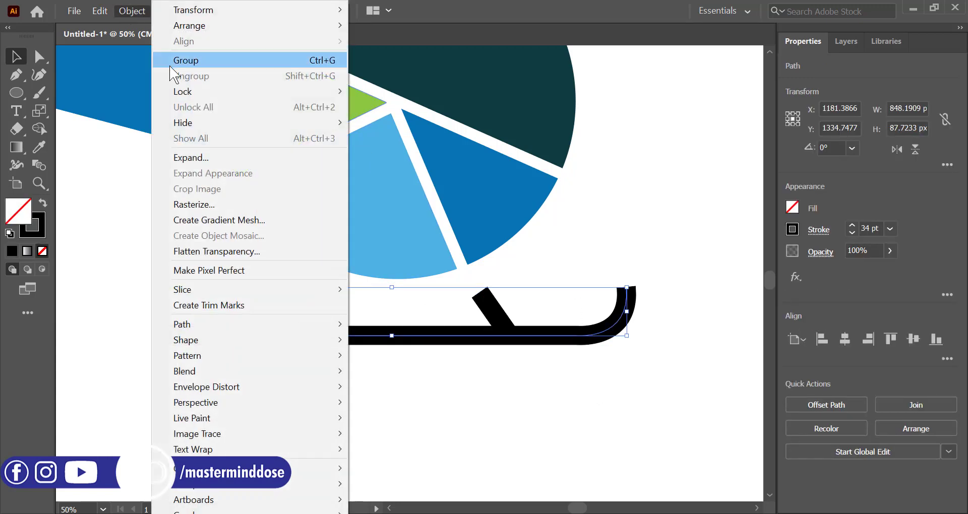
left_click(196, 61)
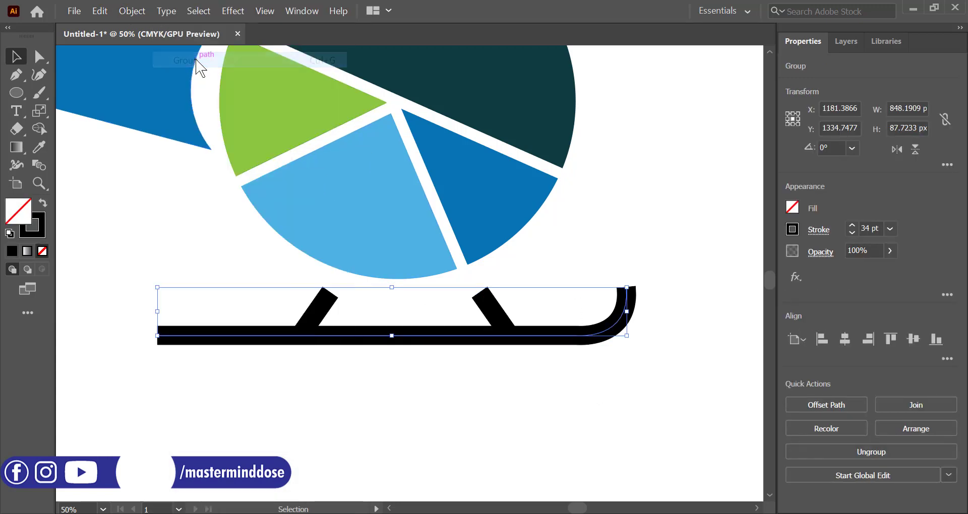
left_click(132, 11)
left_click(187, 161)
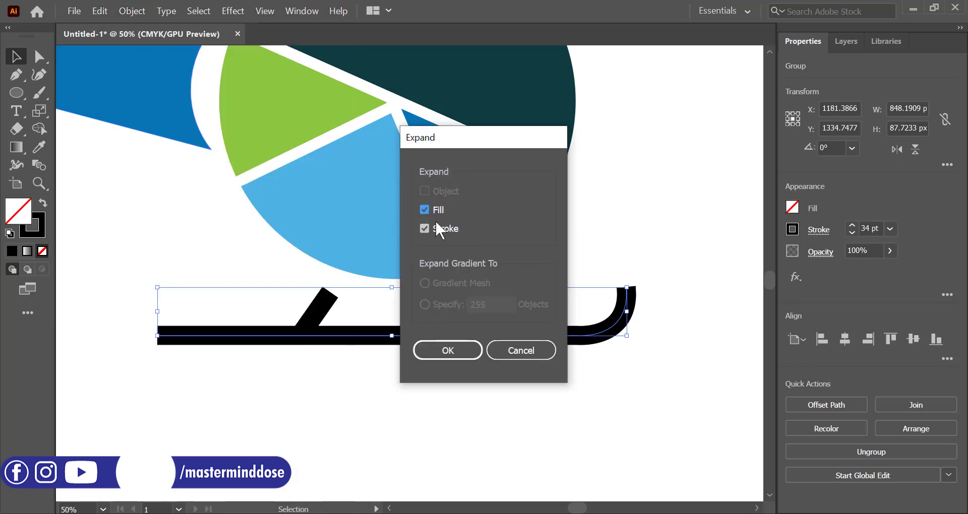
left_click(448, 350)
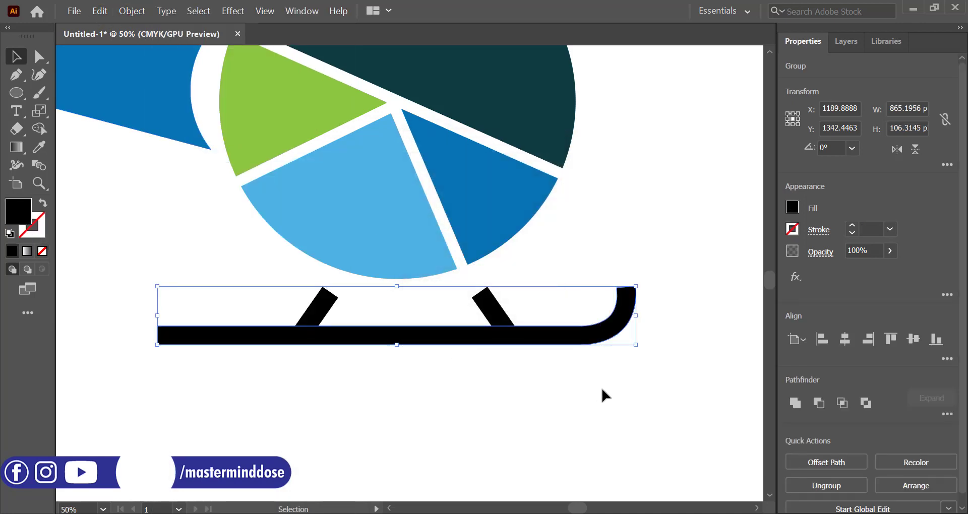
Unite the expanded skid and its two struts into one black shape.
left_click_drag(603, 390, 299, 310)
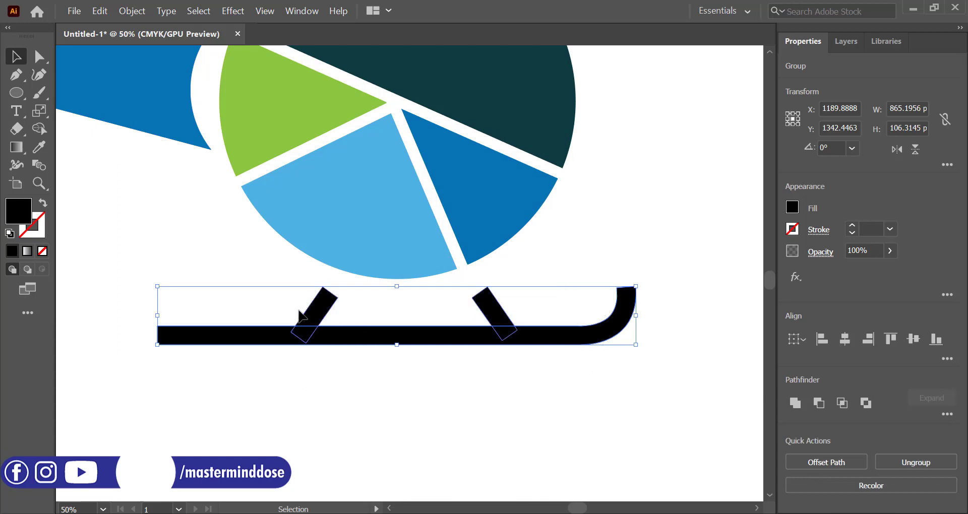
left_click(798, 405)
left_click(575, 405)
Move the united skid slightly up and left so it sits closer beneath the circle.
scroll(540, 403, "down", 1, "alt")
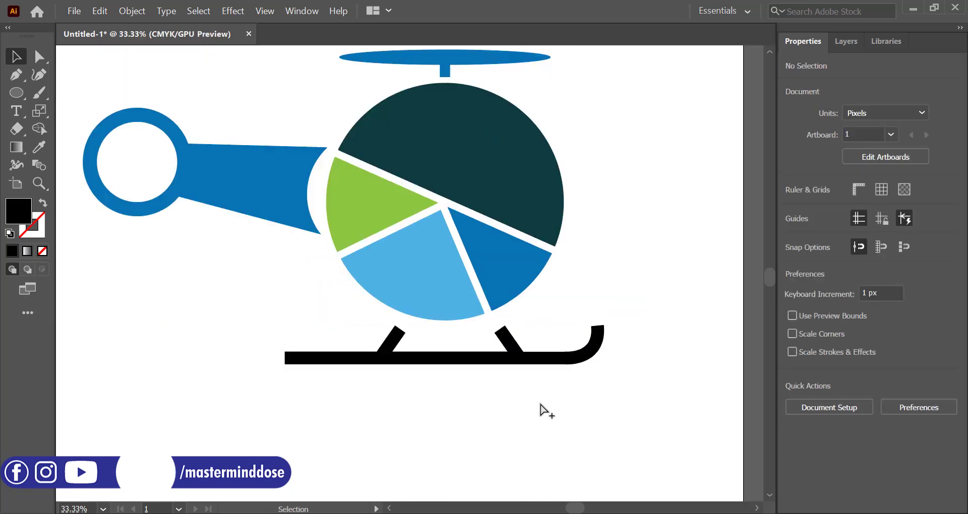
scroll(539, 403, "down", 1, "alt")
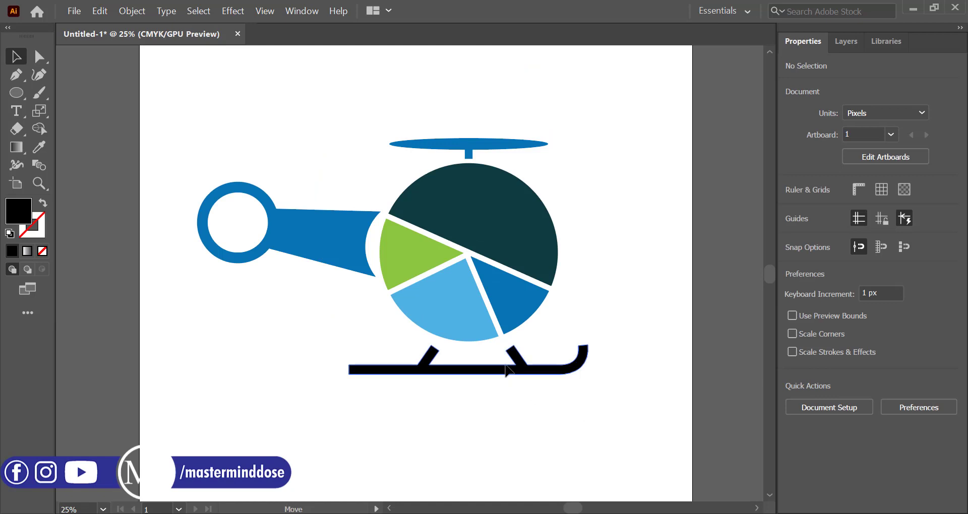
left_click_drag(507, 372, 505, 370)
left_click(517, 415)
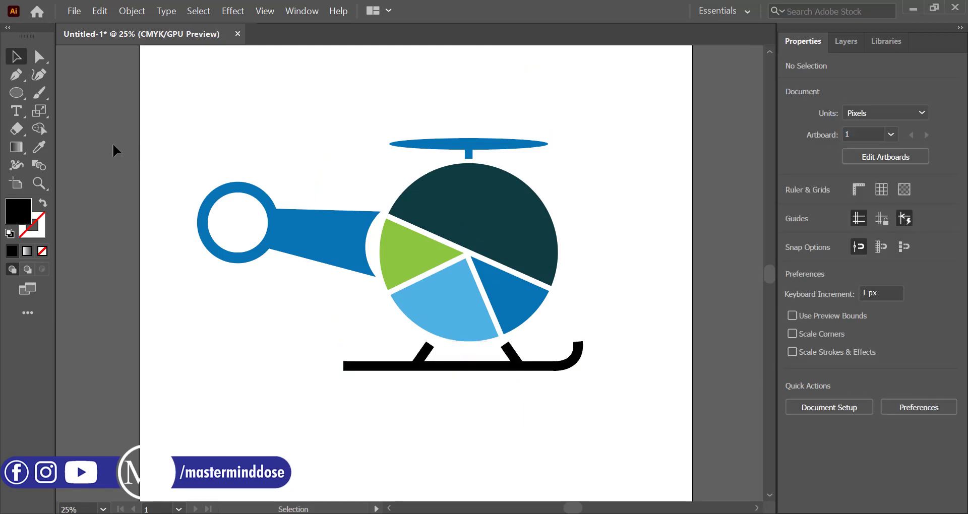
Add the text "Masterminddose" below the skid and enlarge it to about 133 pt.
left_click(333, 416)
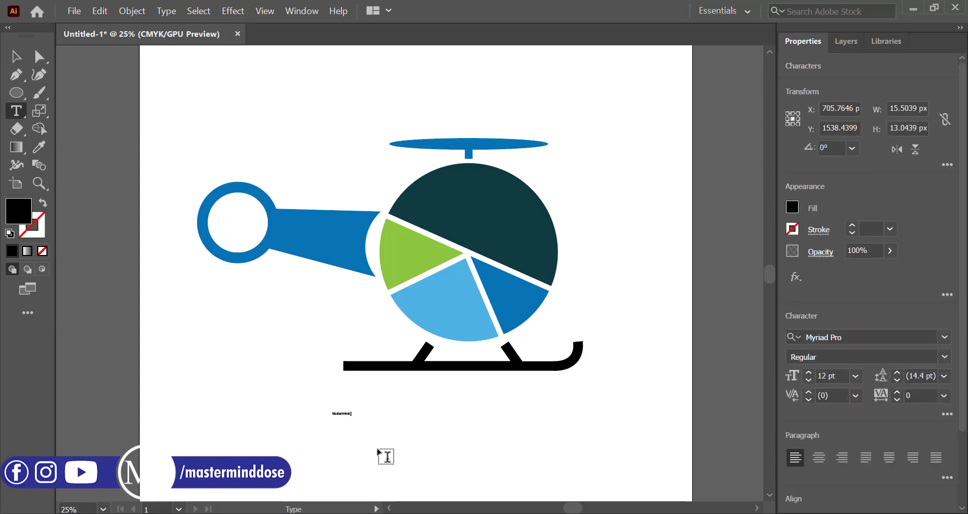
left_click(16, 56)
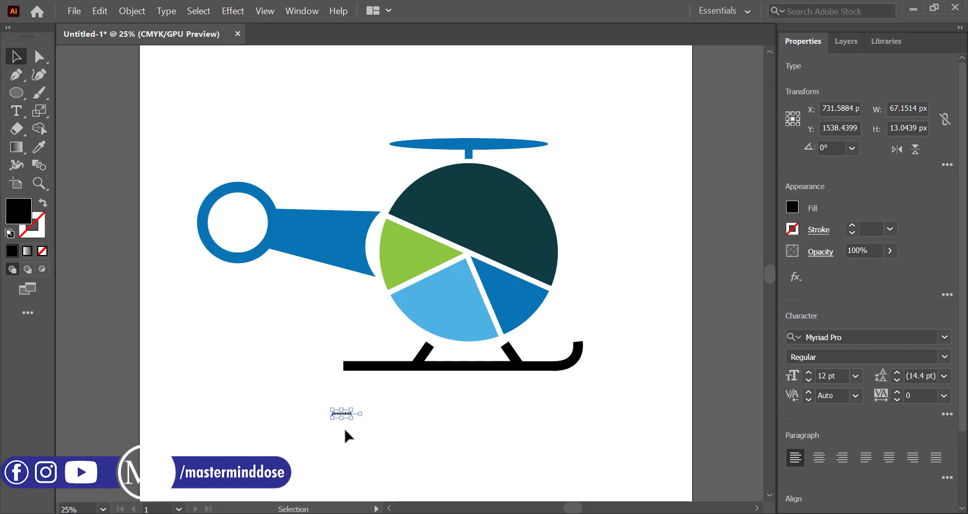
left_click_drag(353, 418, 425, 419)
type("termindd")
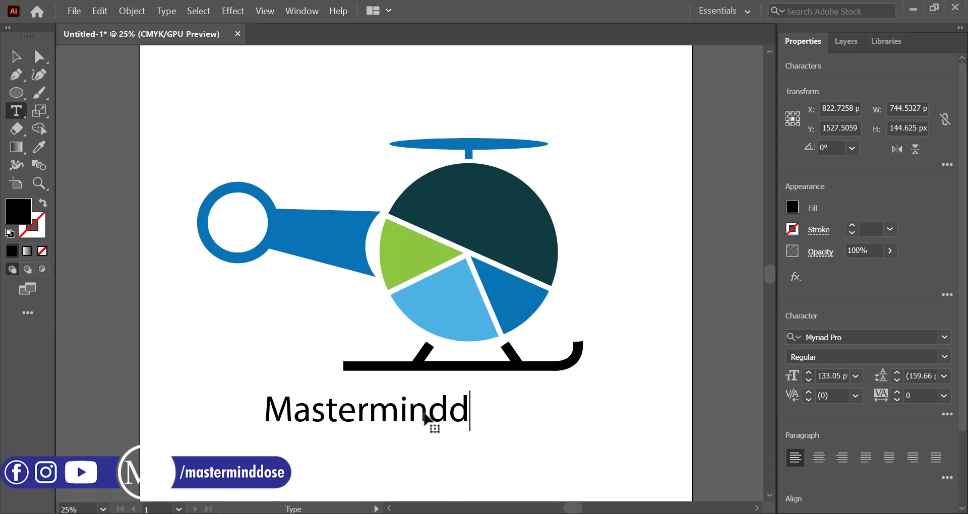
type("ose")
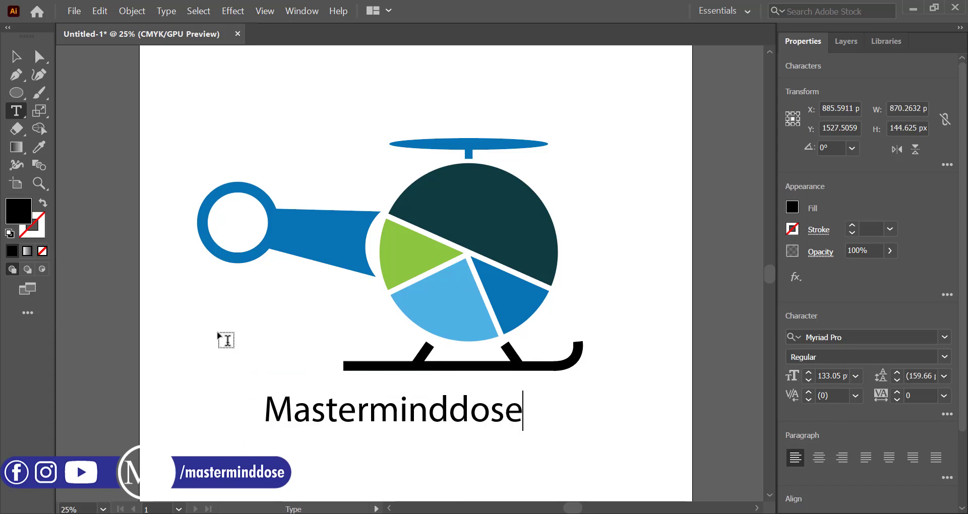
Place the text just under the skid and scale it down to about 109 pt, narrower than the skid.
left_click(16, 57)
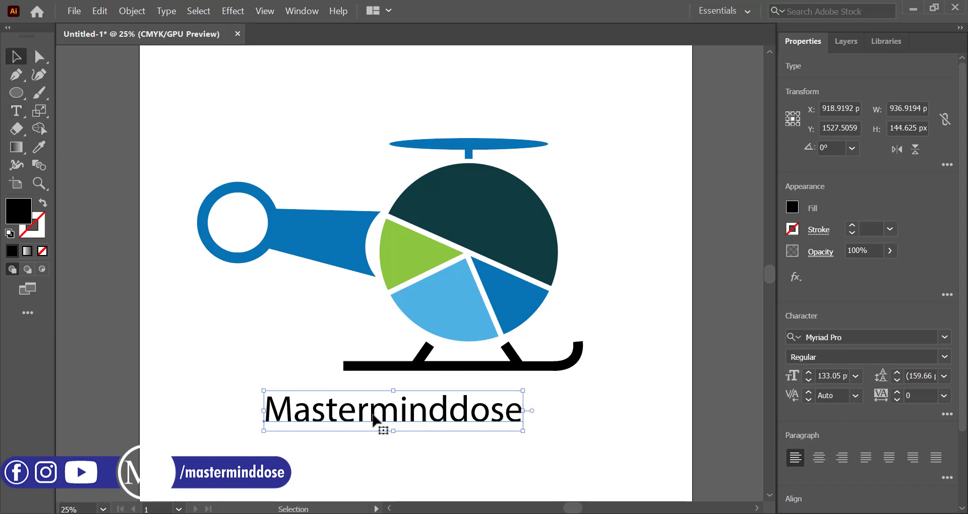
left_click_drag(373, 415, 447, 406)
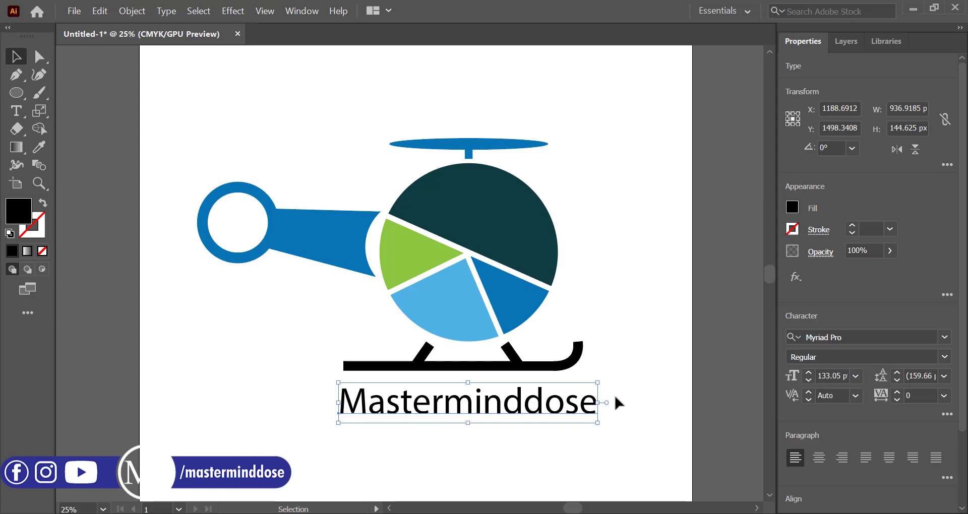
left_click_drag(600, 404, 534, 396)
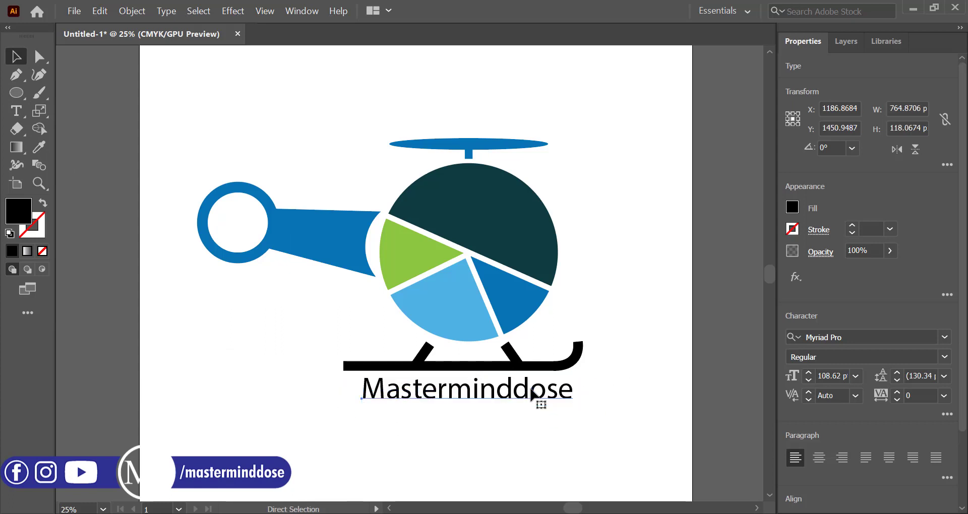
Set the text's font to Minion Variable Concept and shift it slightly up toward the skid.
key("ctrl+t")
left_click(655, 124)
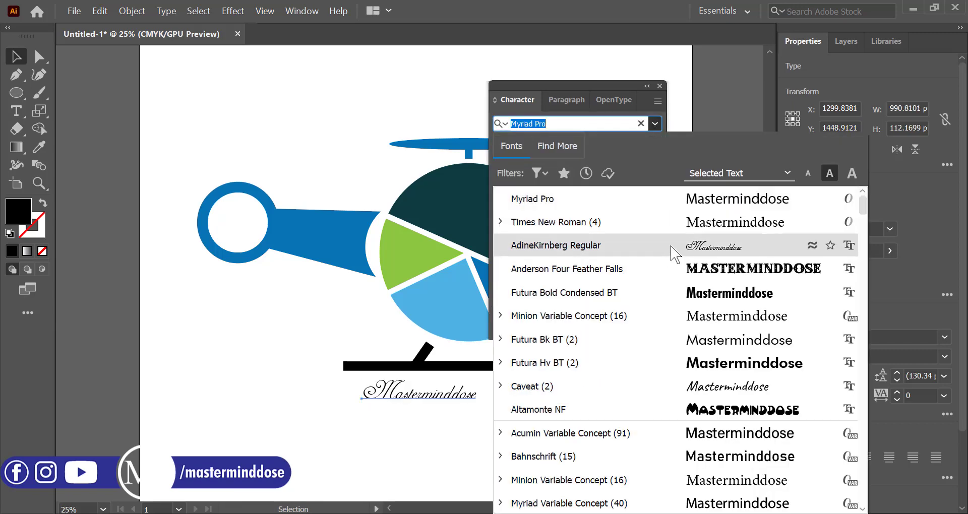
left_click(676, 317)
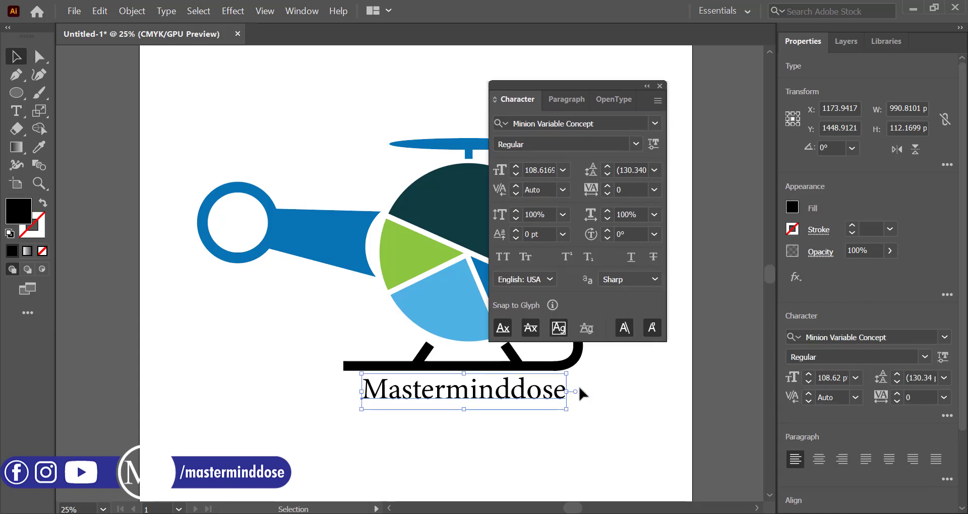
left_click(660, 86)
left_click_drag(519, 396, 520, 392)
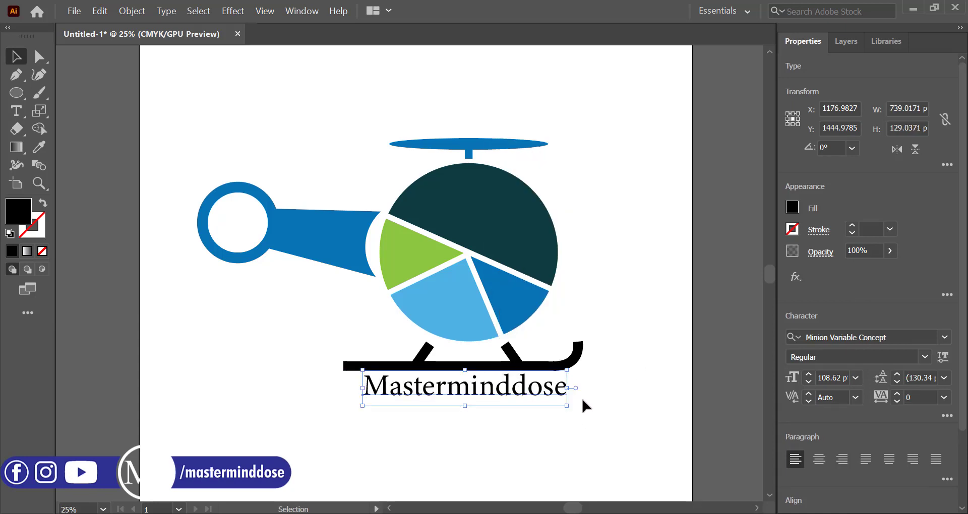
Move the text onto the dark circle segment and rotate it to 336° so it follows the segment's slanted lower edge.
scroll(843, 146, "up", 18)
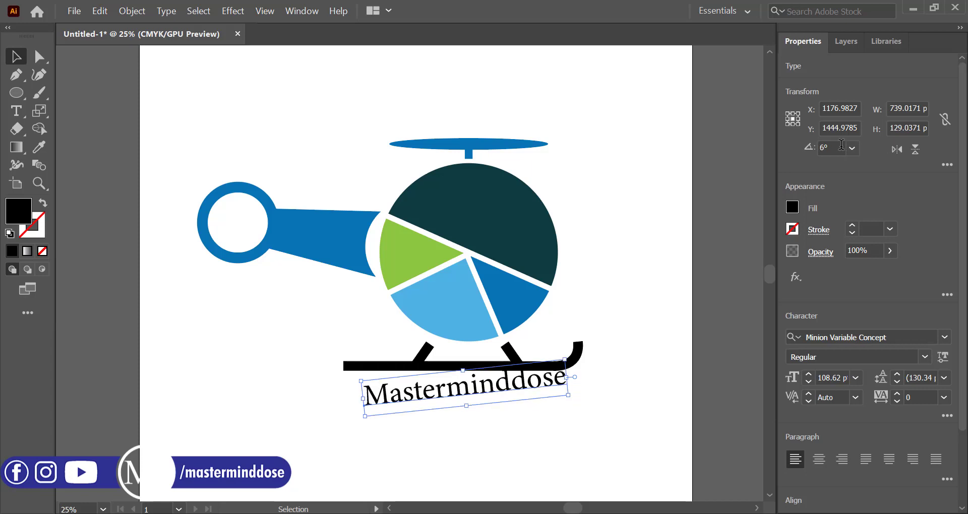
scroll(842, 145, "down", 20)
scroll(841, 145, "down", 14)
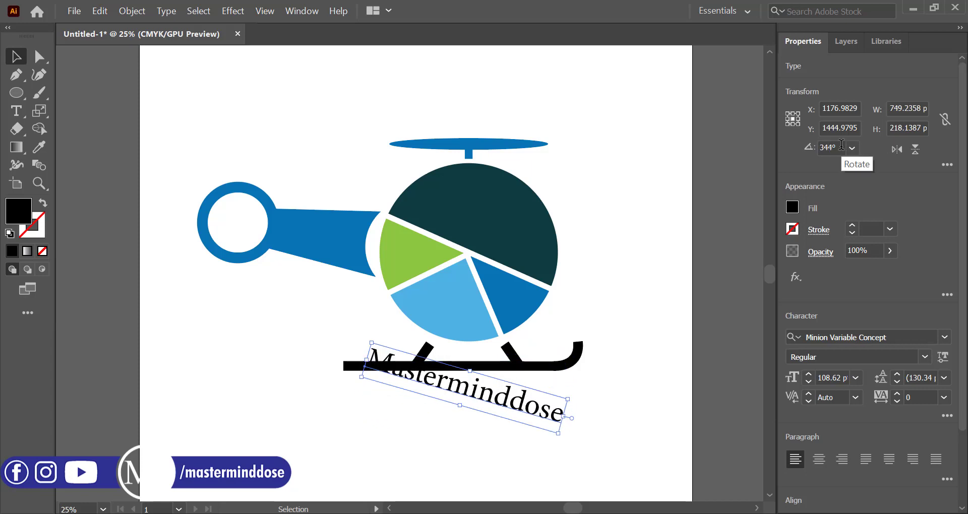
left_click_drag(559, 415, 573, 268)
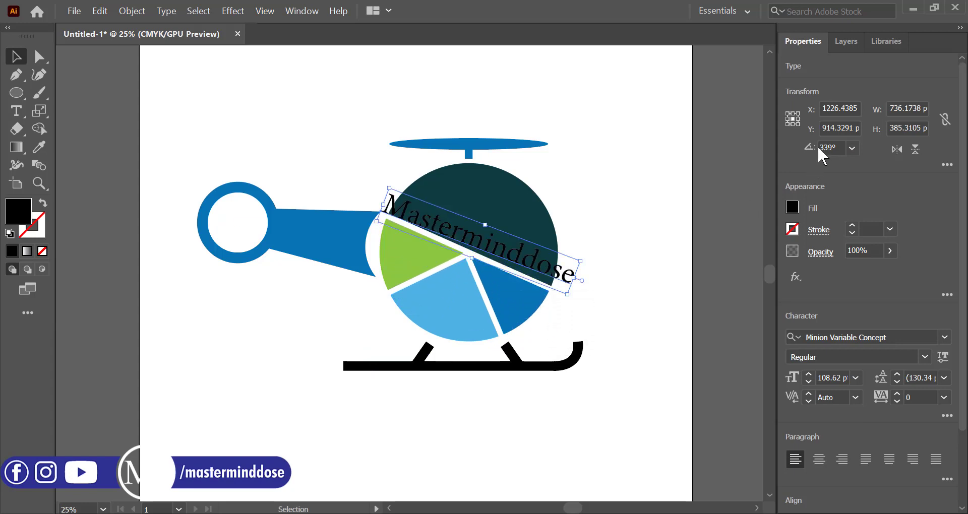
scroll(838, 149, "down", 4)
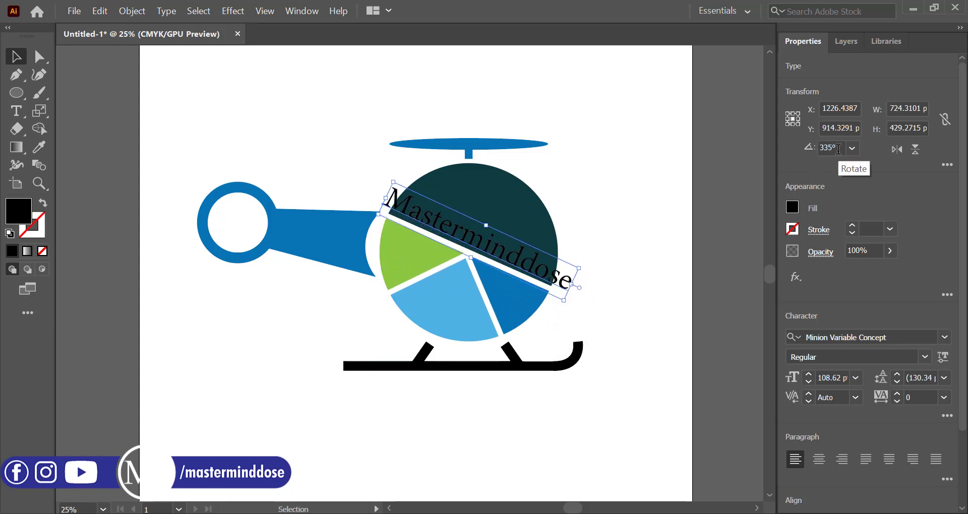
scroll(839, 149, "up", 1)
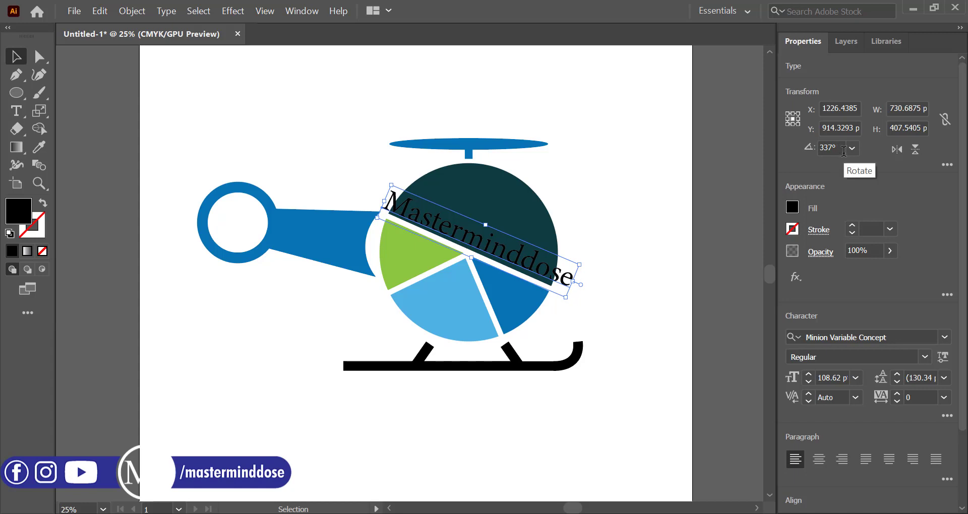
key("Down")
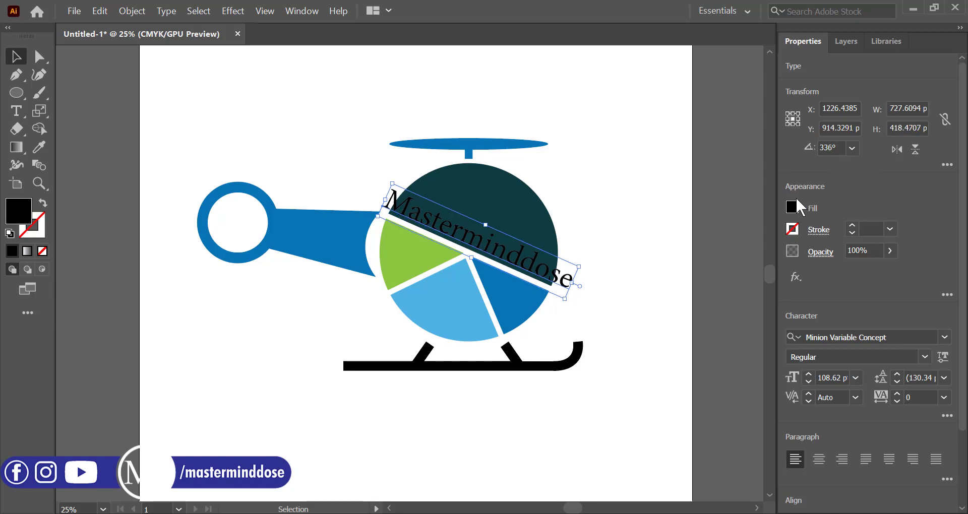
Fill the rotated text with white.
left_click(794, 208)
left_click(651, 262)
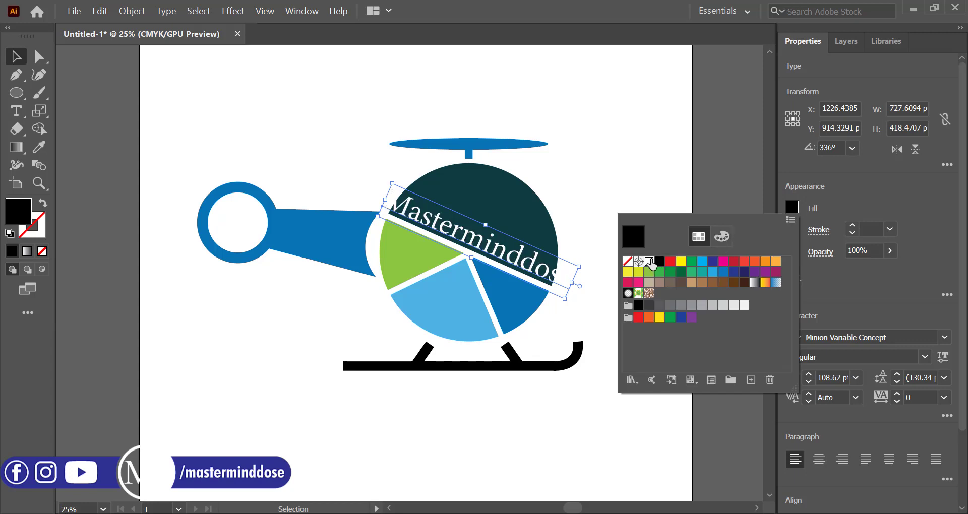
Scale the rotated white text down so it fits within the dark circle segment.
left_click_drag(565, 298, 534, 268)
left_click(589, 294)
left_click(597, 280)
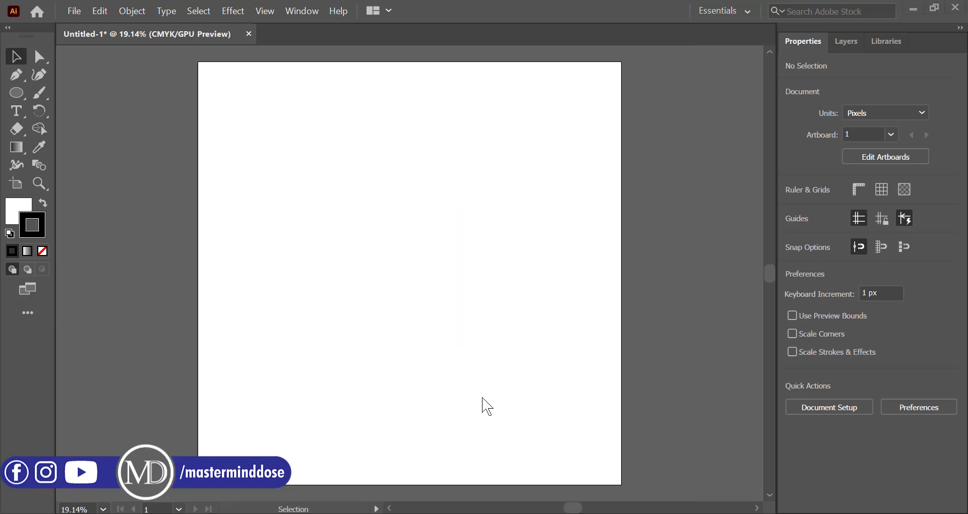
Draw a circle about 1019 px wide near the middle of the blank artboard, with a red fill and no stroke.
left_click(17, 94)
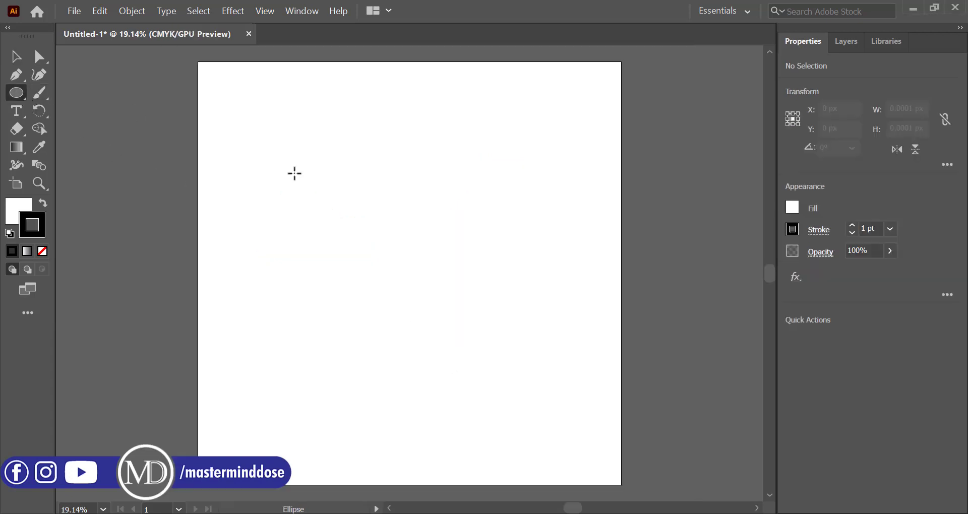
left_click_drag(399, 255, 507, 364)
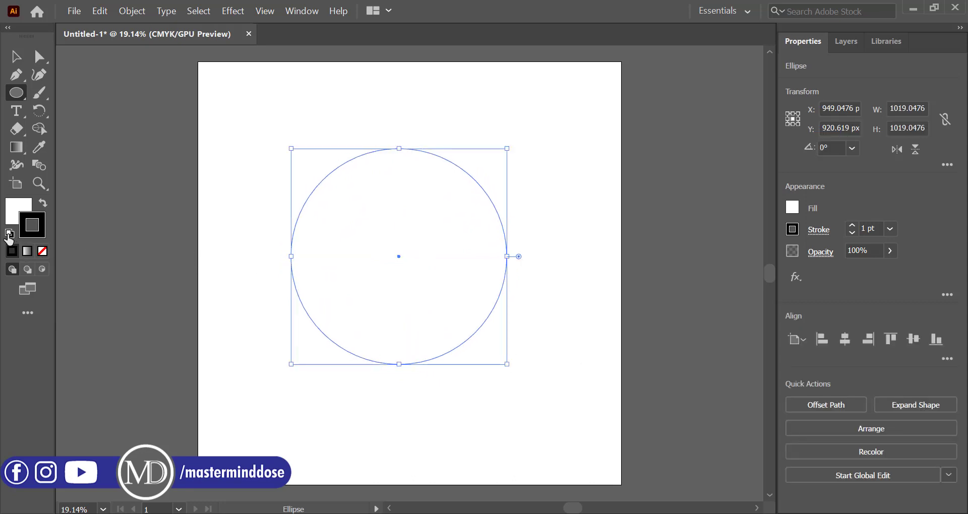
left_click(792, 208)
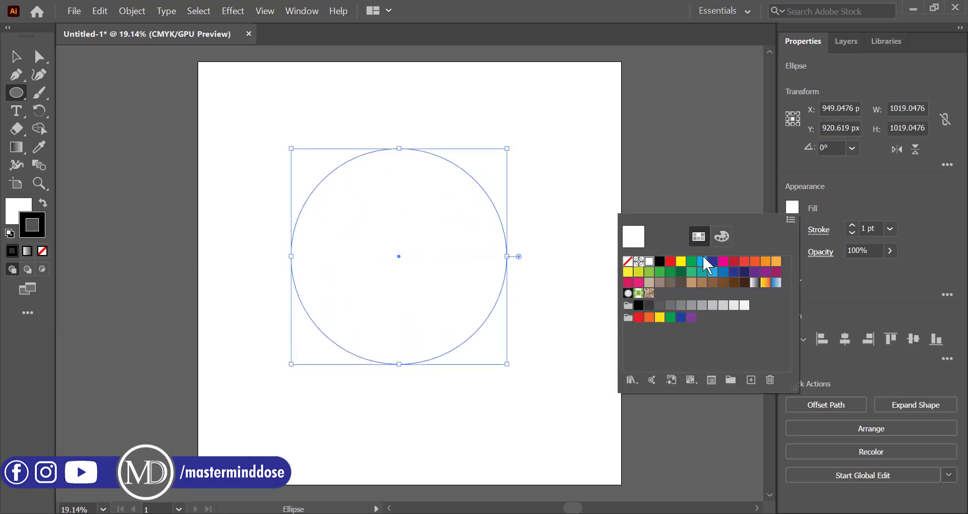
left_click(671, 261)
left_click(579, 188)
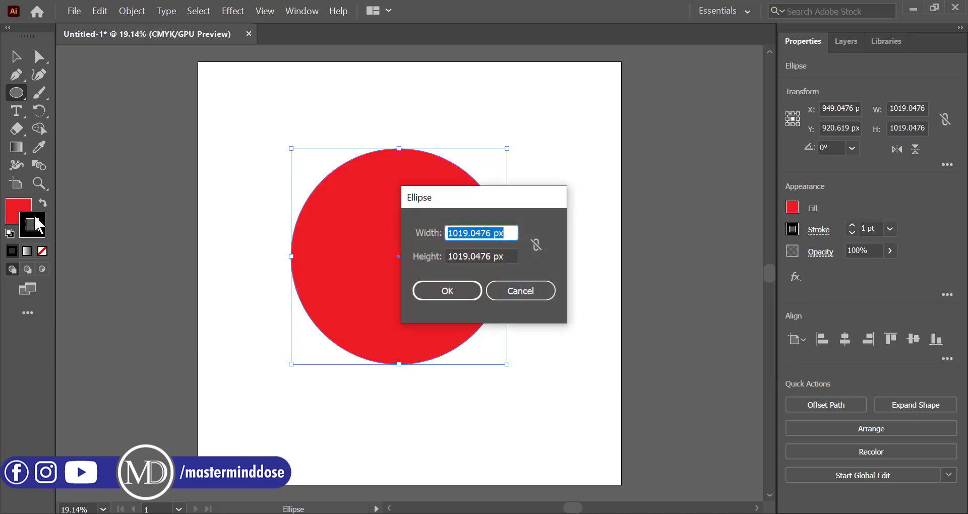
left_click(538, 297)
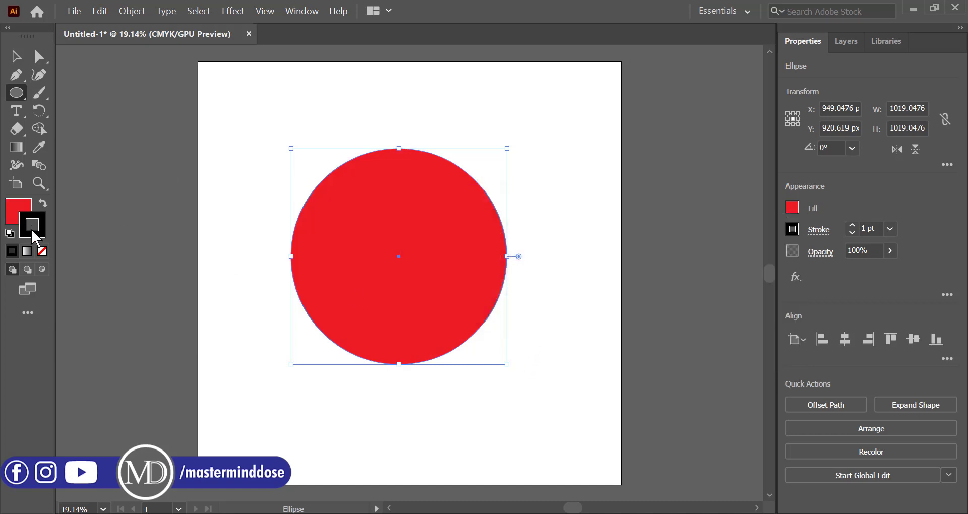
left_click(42, 251)
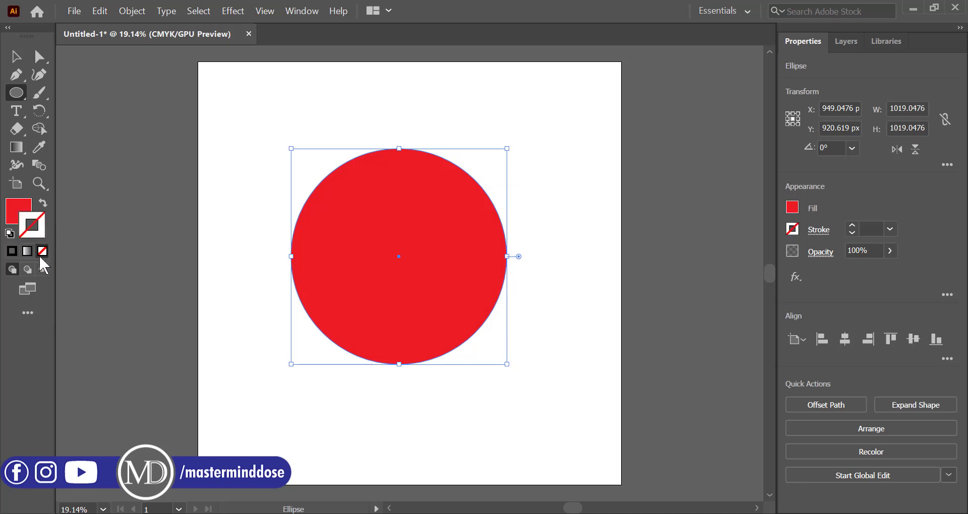
left_click(16, 56)
left_click(203, 222)
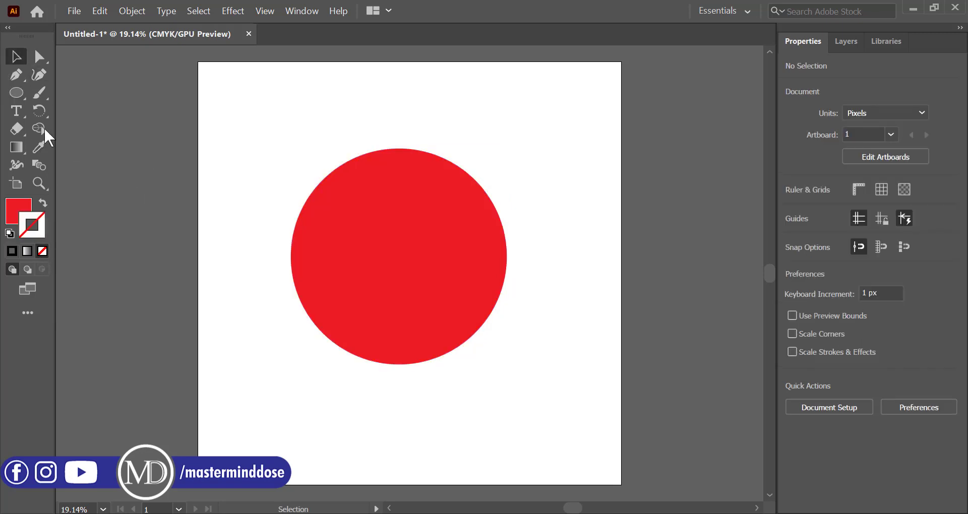
Draw a circle about 240 px wide inside the red circle's upper edge, centred horizontally on it, and fill it with yellow.
left_click(16, 94)
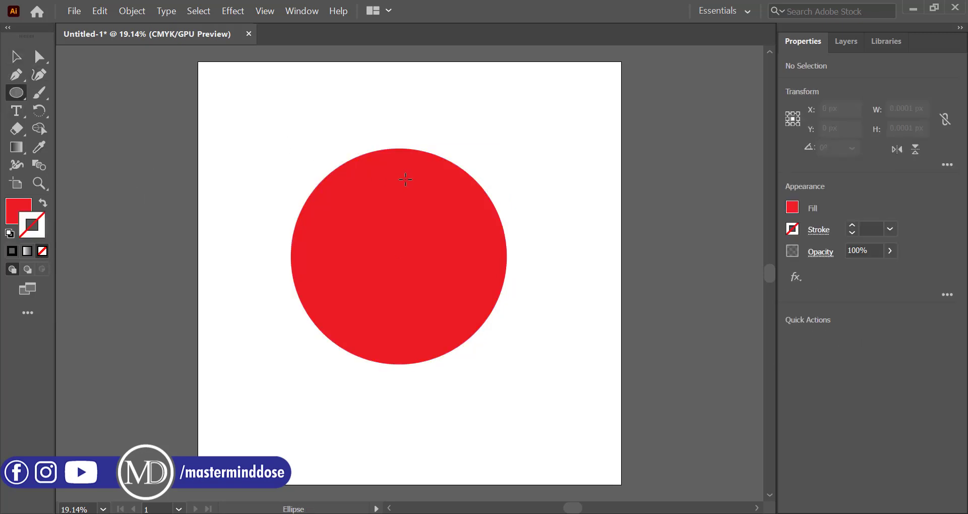
left_click_drag(400, 177, 400, 206)
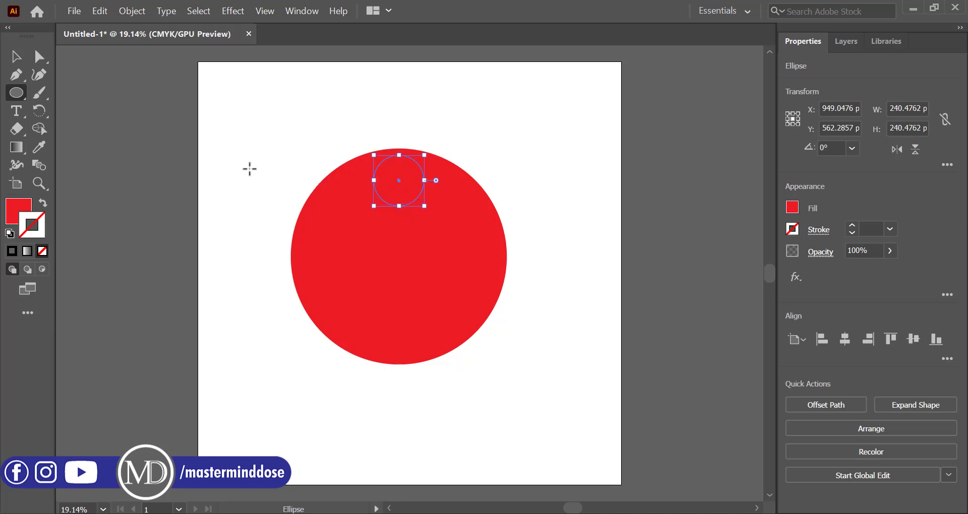
left_click(793, 207)
left_click(681, 262)
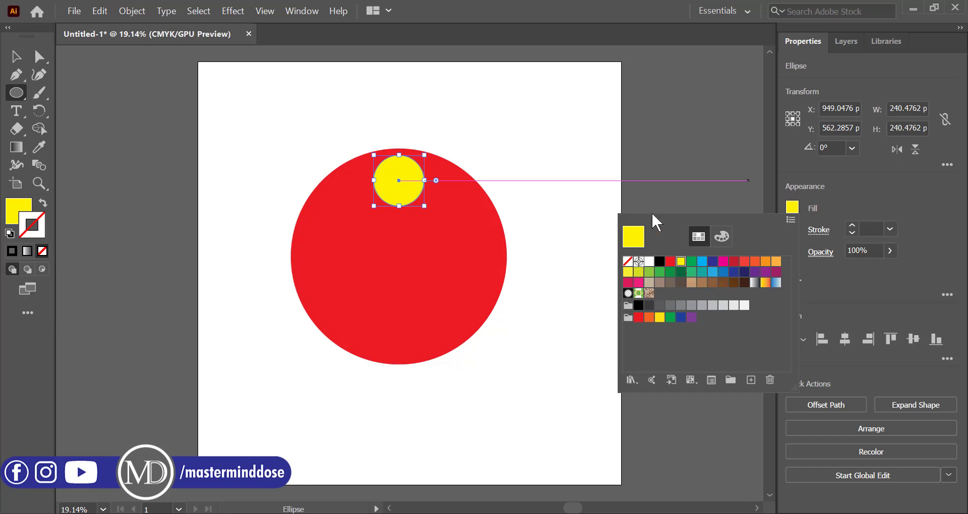
left_click(257, 100)
left_click(516, 288)
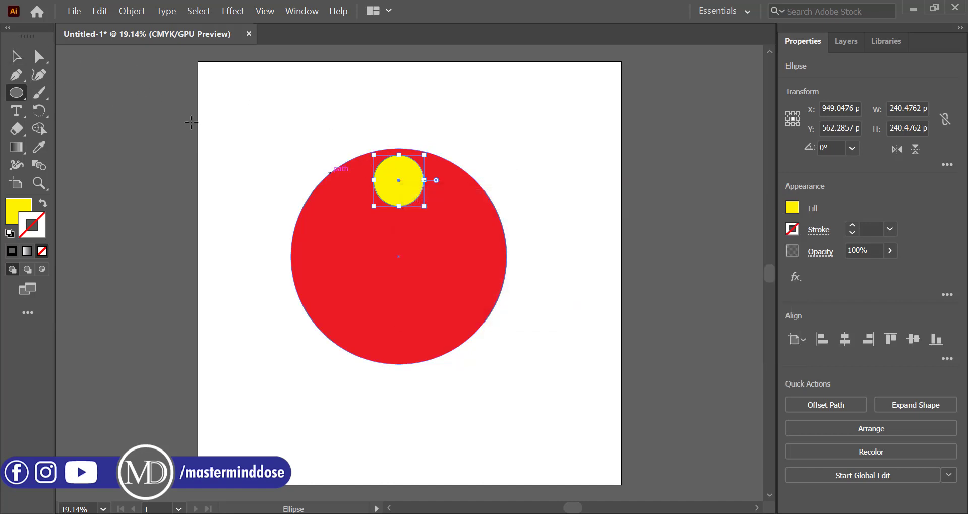
left_click(17, 57)
left_click(250, 127)
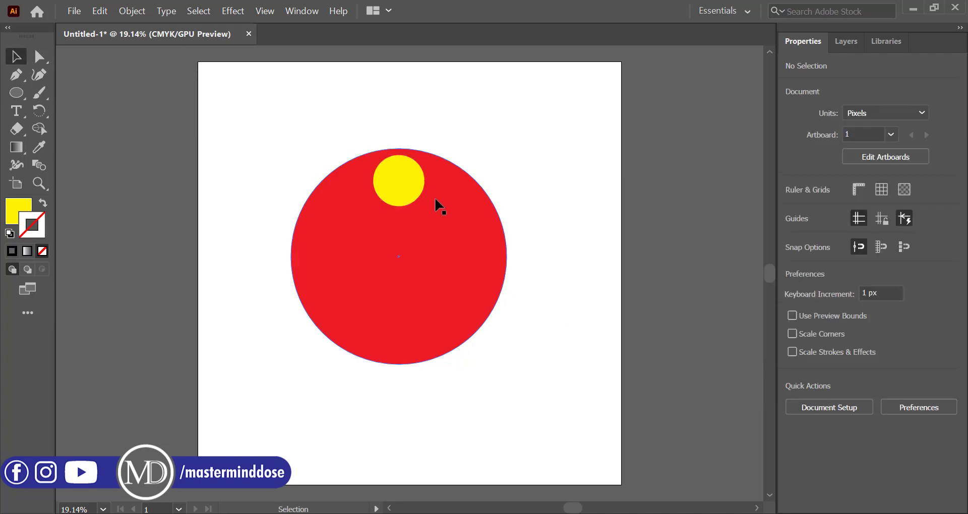
Rotate copies of the yellow circle around the red circle's center to form a ring of seven roughly evenly spaced circles.
left_click(408, 199)
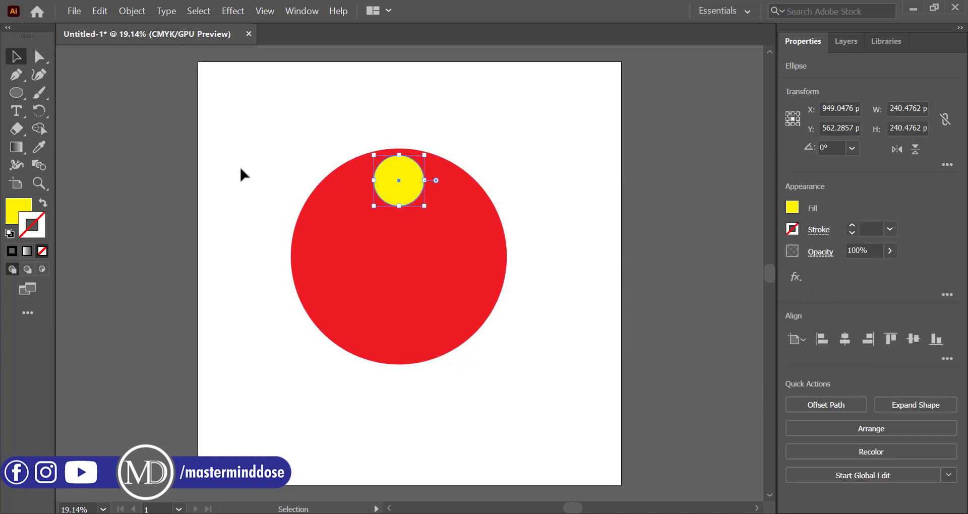
left_click(39, 110)
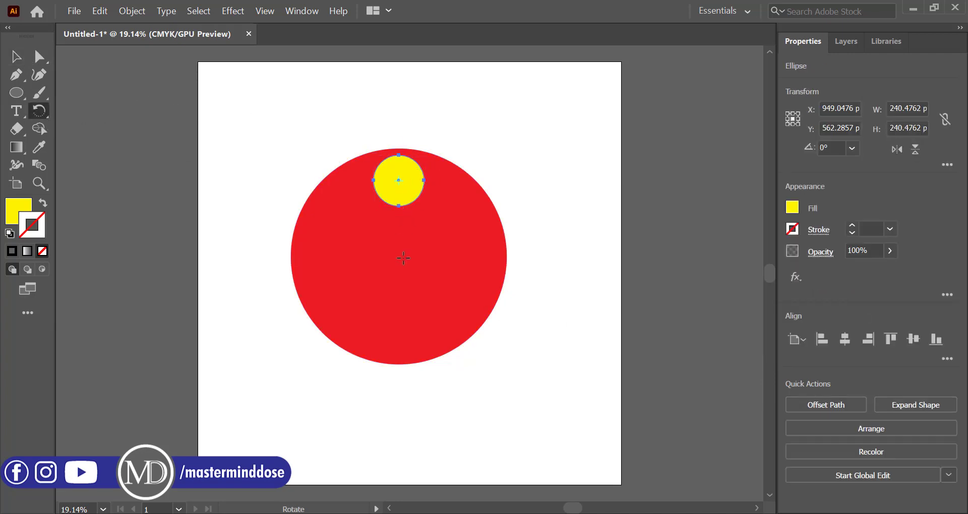
left_click_drag(402, 199, 451, 226)
key("ctrl+d")
key("ctrl+d")
key("ctrl+d")
key("ctrl+d")
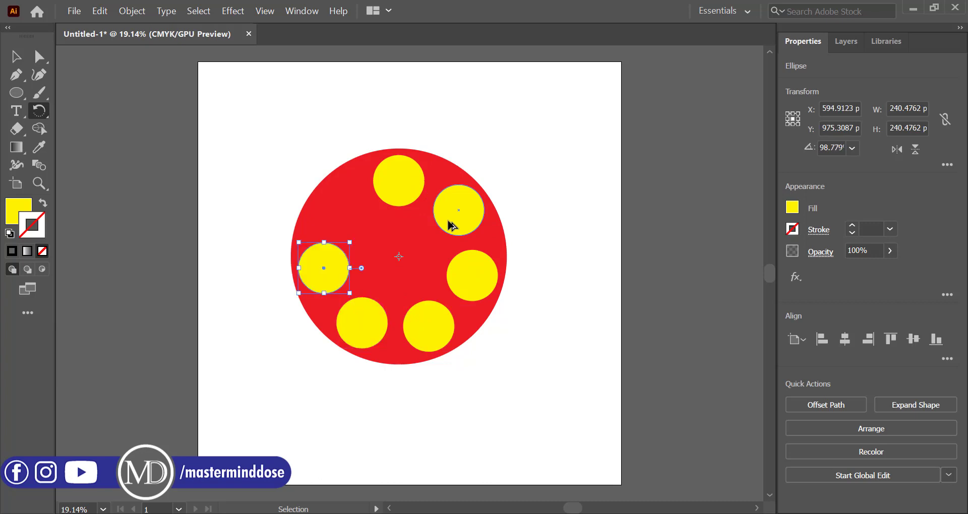
key("ctrl+d")
left_click(16, 57)
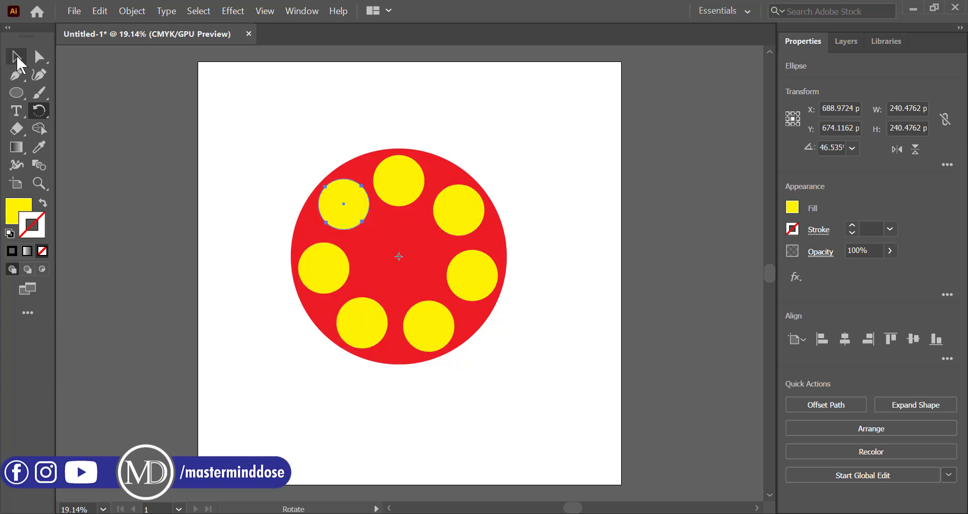
left_click_drag(281, 130, 511, 363)
left_click(237, 207)
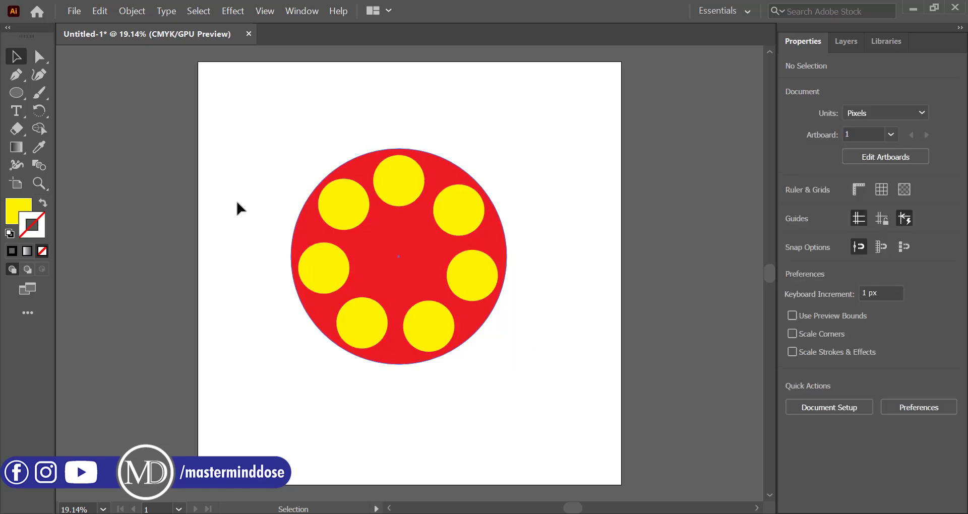
Draw a yellow circle about 95 px wide in the middle of the red circle and align their horizontal centers.
left_click(18, 93)
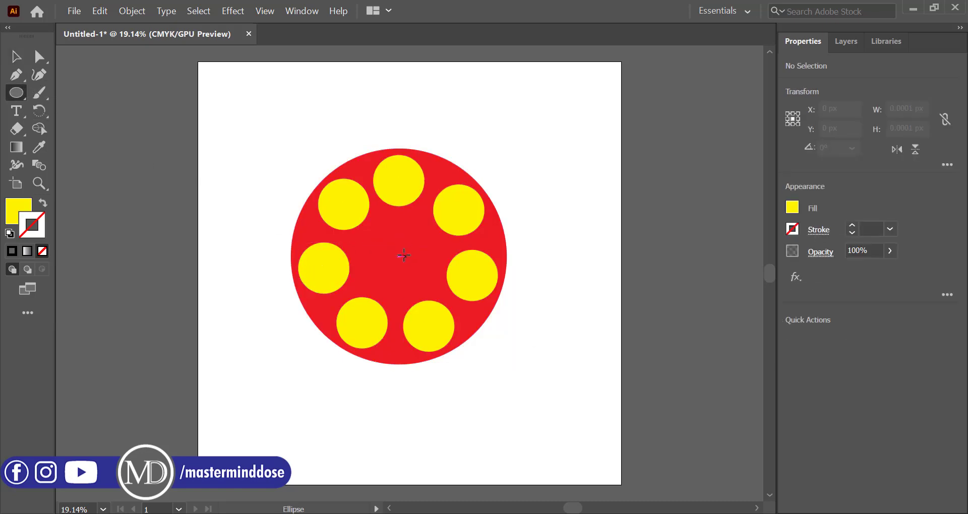
left_click_drag(402, 256, 413, 267)
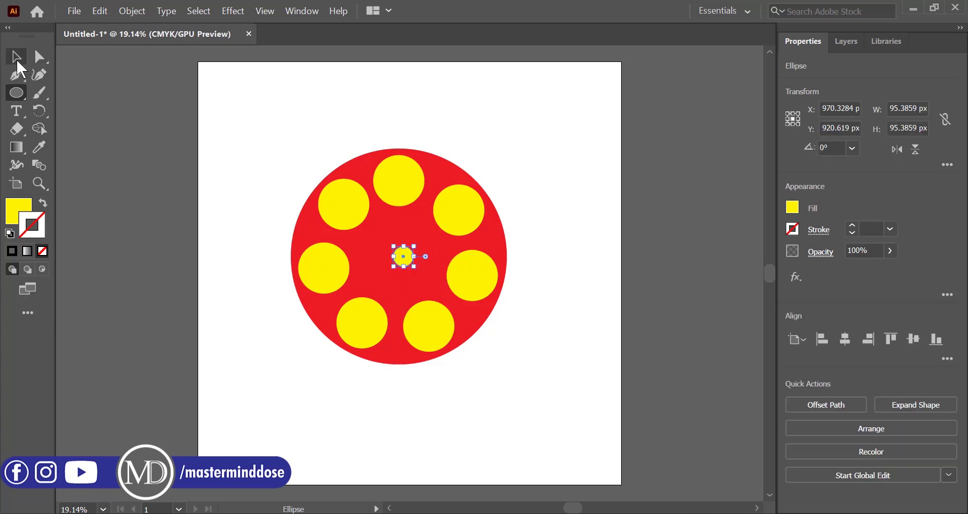
left_click(16, 56)
left_click(367, 229, "shift")
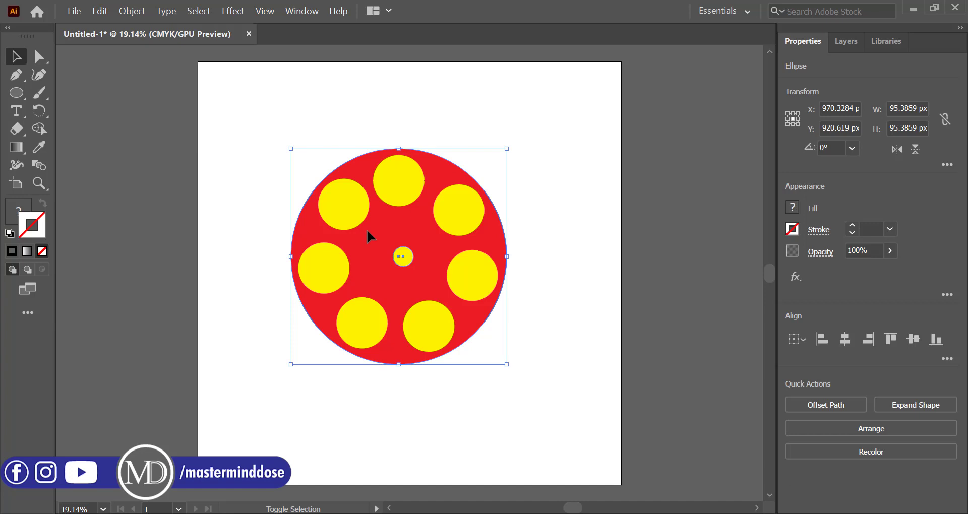
left_click(432, 231)
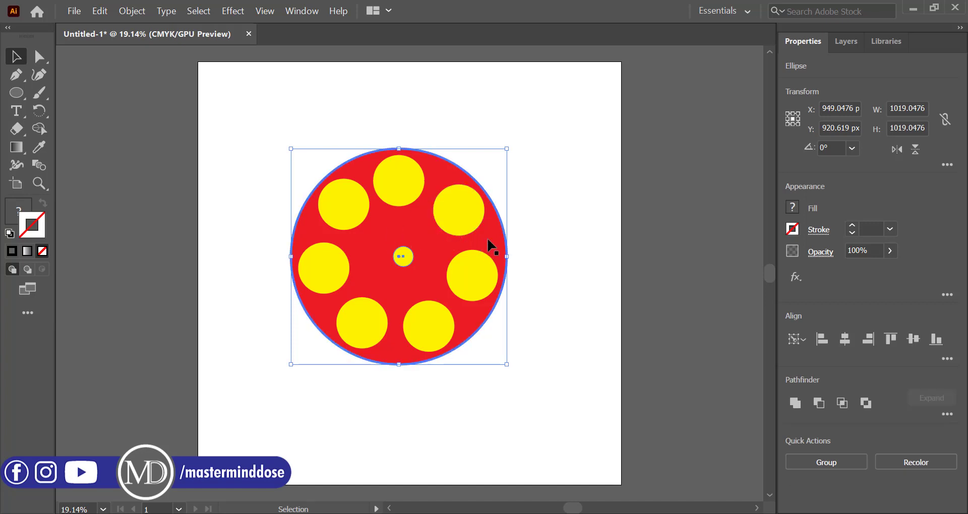
left_click(846, 340)
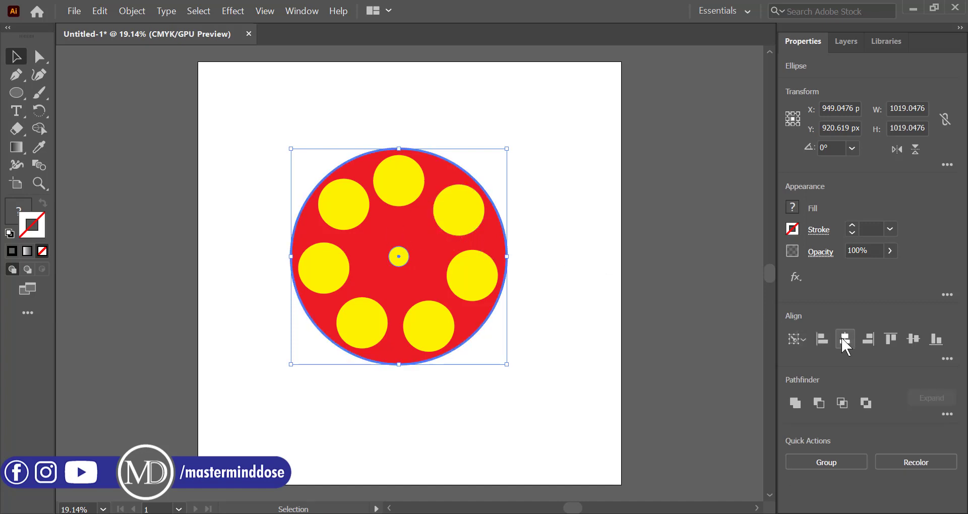
left_click(614, 345)
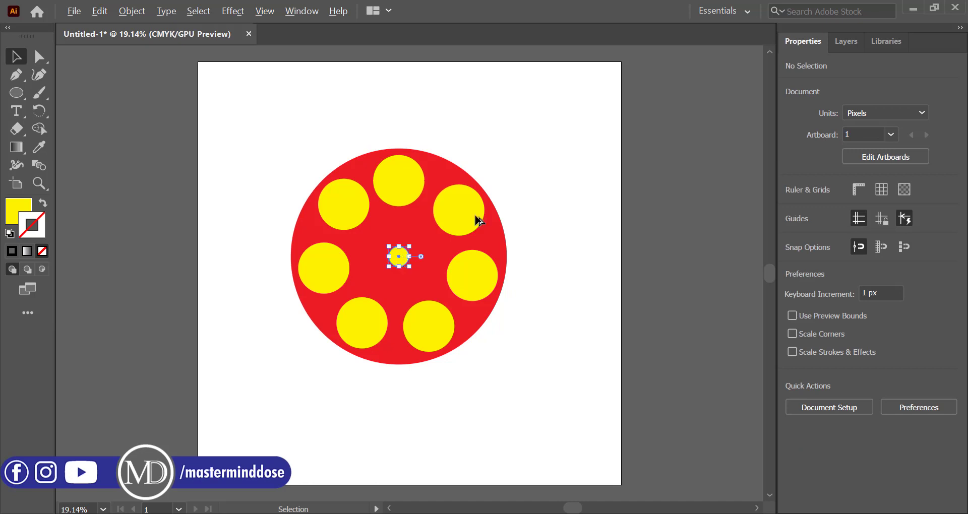
Copy the small center circle to the empty area right of the disc and subtract all yellow circles from the red disc.
left_click_drag(405, 260, 572, 161)
left_click_drag(242, 137, 511, 372)
left_click(819, 403)
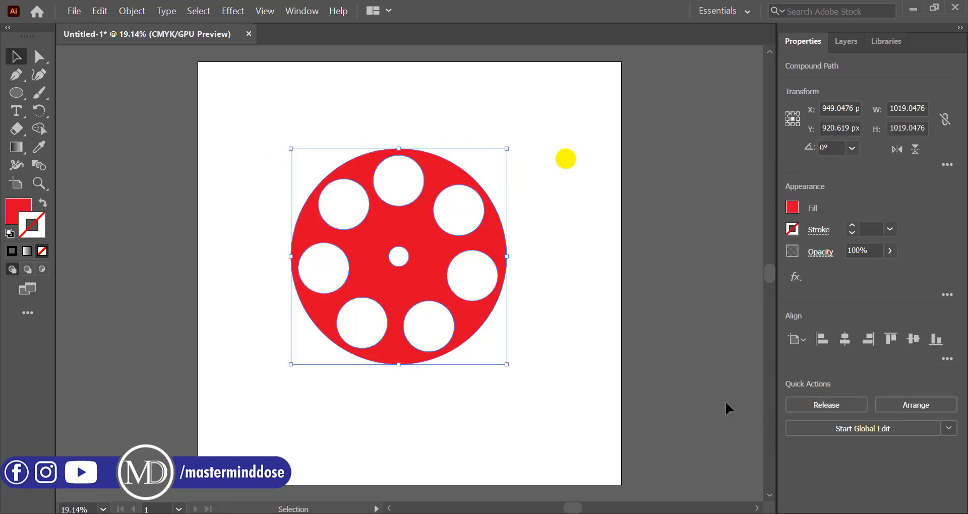
left_click(659, 398)
Move the perforated disc to the artboard's upper-left corner and draw a red circle about 595 px wide in the freed space.
left_click_drag(407, 264, 247, 167)
left_click(18, 93)
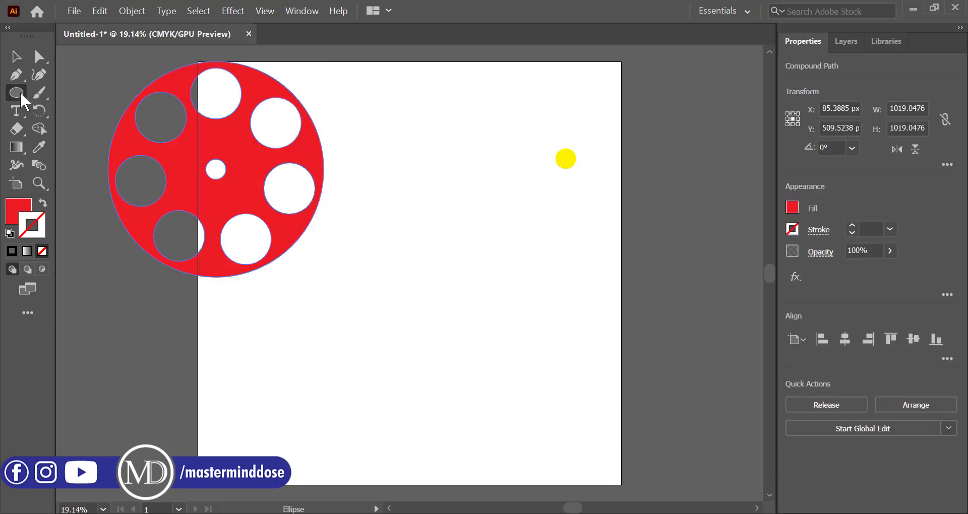
mouse_move(447, 267)
left_mouse_down()
mouse_move(512, 314)
mouse_move(510, 328)
left_mouse_up()
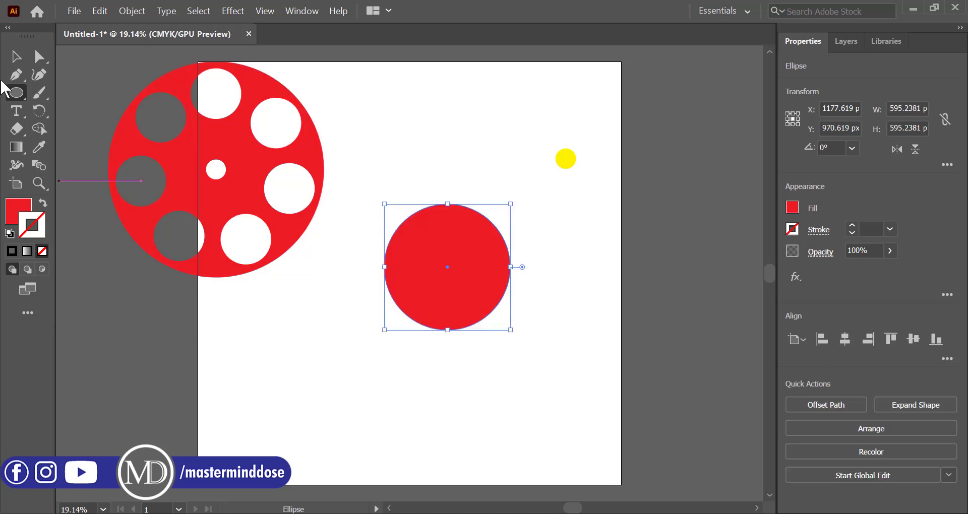
left_click(12, 59)
left_click_drag(469, 265, 469, 263)
Move the small yellow circle onto the new red circle and align their vertical centers.
left_click(535, 140)
left_click(566, 159)
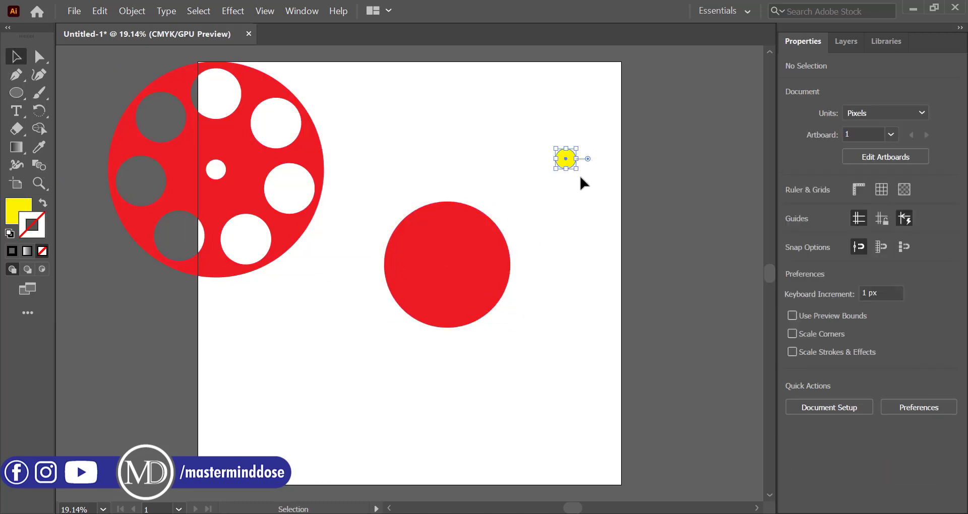
left_click_drag(568, 157, 450, 267)
left_click_drag(380, 198, 571, 371)
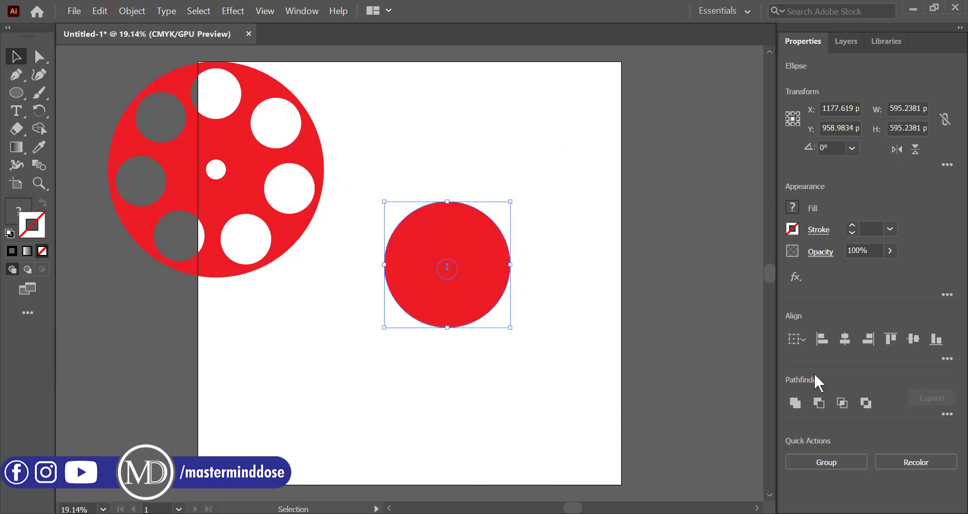
left_click(918, 340)
left_click(557, 346)
Send the new red circle to the back and subtract the small yellow circle from it to cut a center hole.
right_click(480, 321)
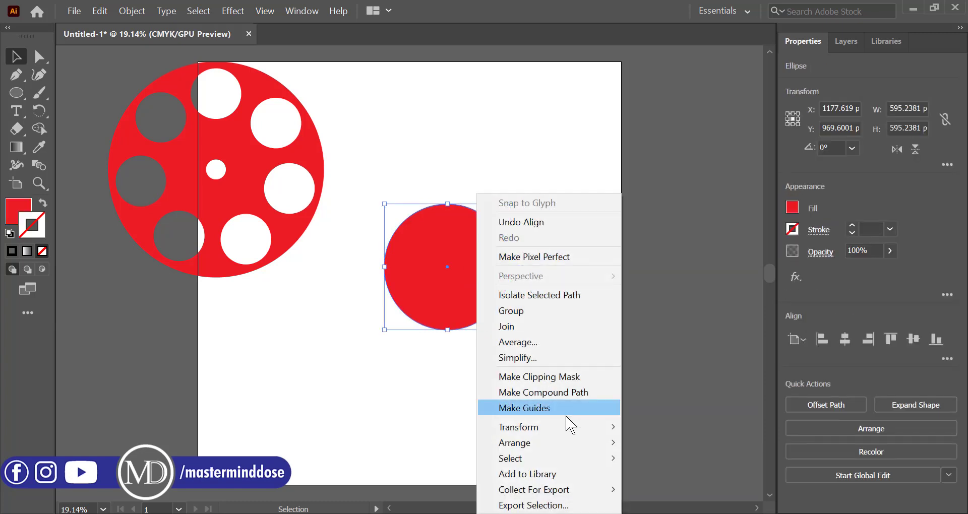
mouse_move(599, 445)
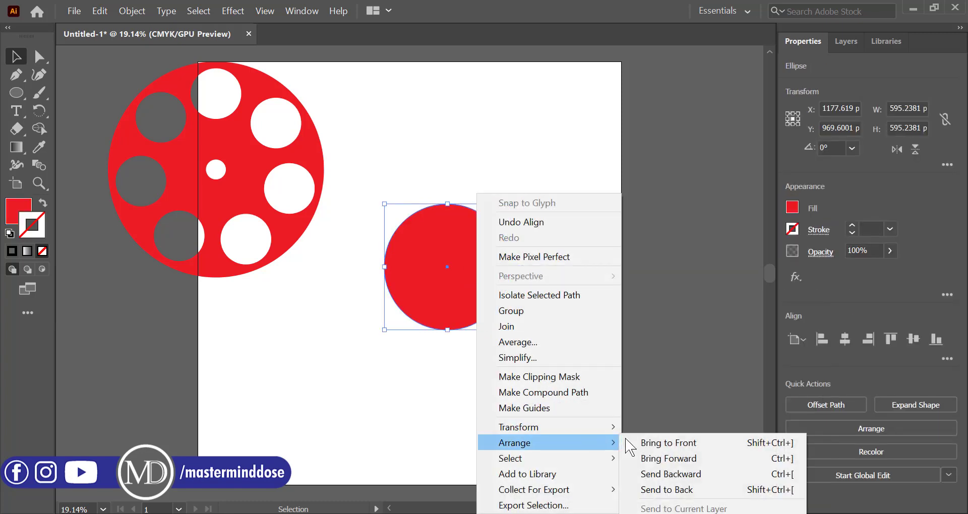
left_click(668, 487)
left_click(570, 361)
left_click_drag(391, 216, 551, 371)
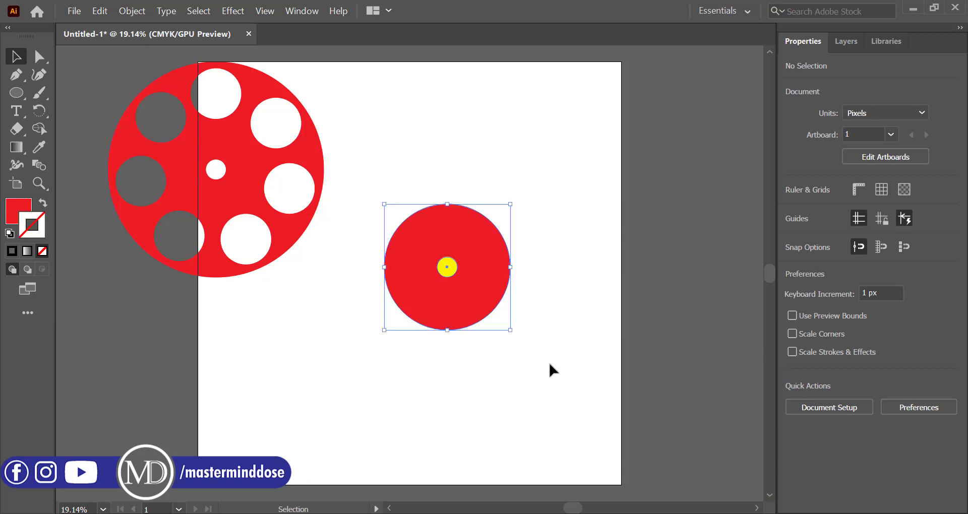
left_click(819, 402)
left_click(539, 387)
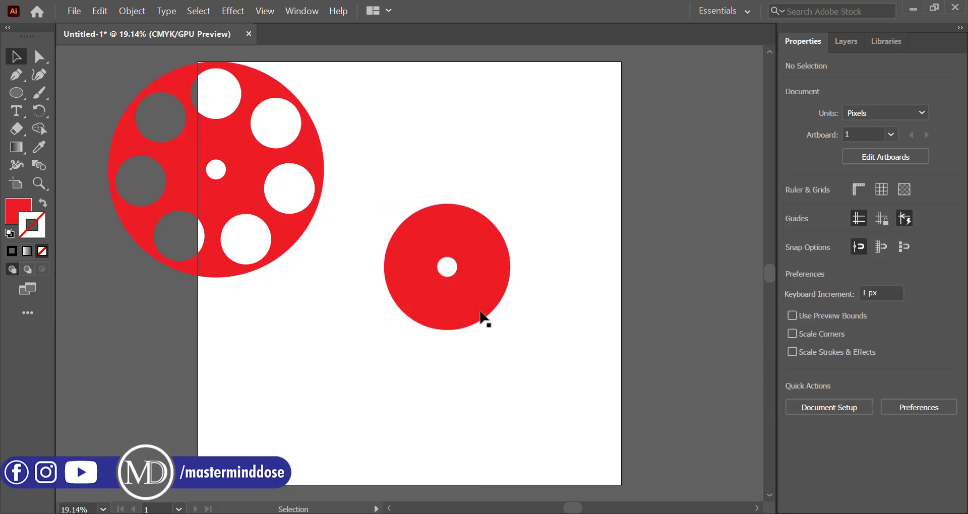
Recolor the smaller red ring with the dark gray sampled from the area around the artboard.
left_click(470, 292)
key("i")
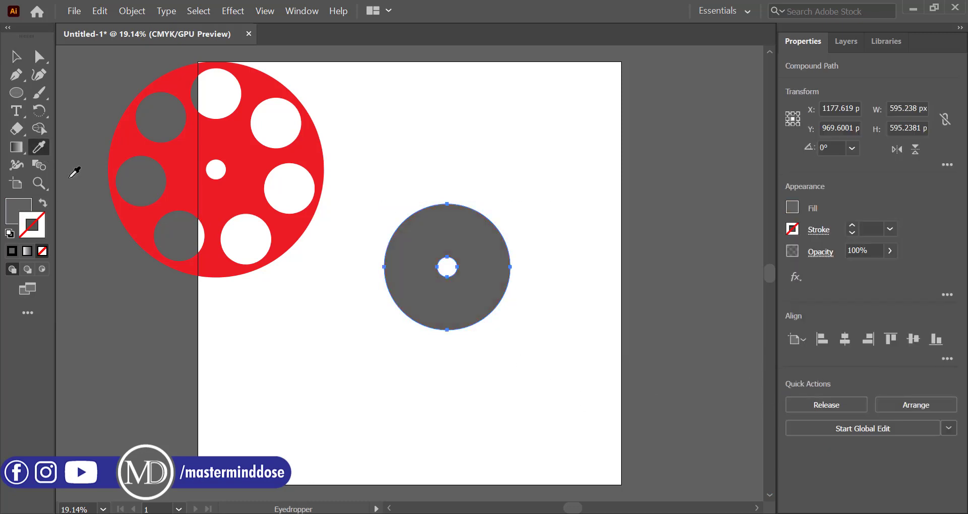
key("v")
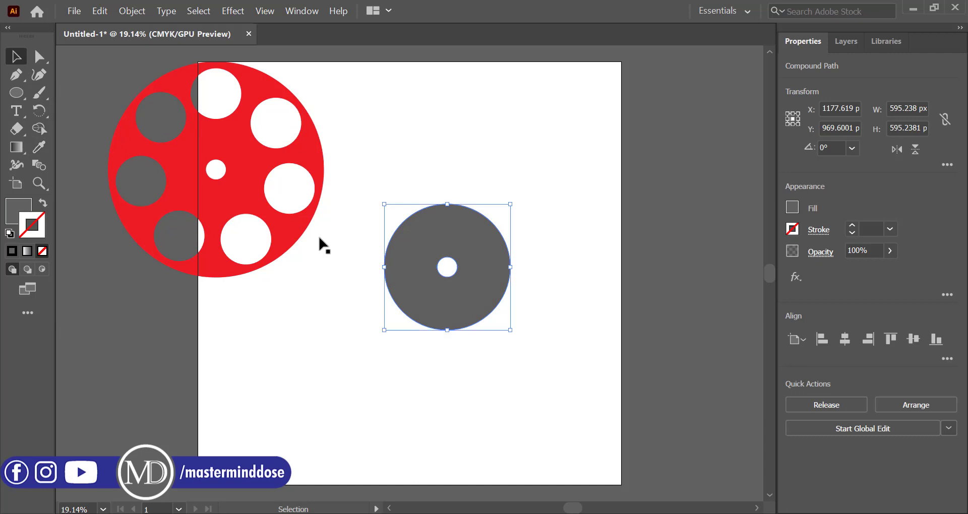
Center the gray ring on the perforated red disc and move both shapes to the middle of the artboard.
left_click(497, 385)
left_click_drag(460, 303, 230, 203)
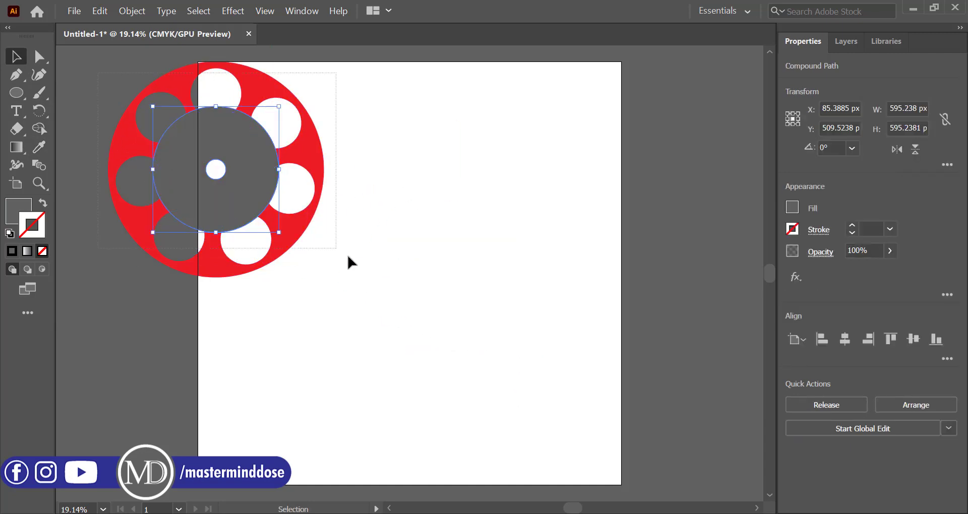
left_click_drag(348, 256, 349, 258)
left_click_drag(246, 150, 433, 249)
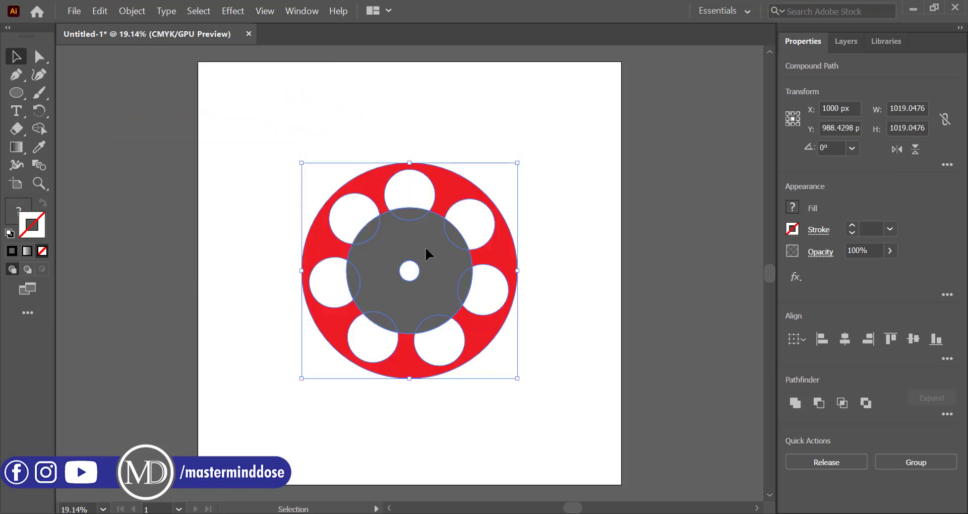
left_click(561, 297)
Send the gray ring behind the red disc and enlarge it proportionally from its center to about 694 px wide.
right_click(437, 283)
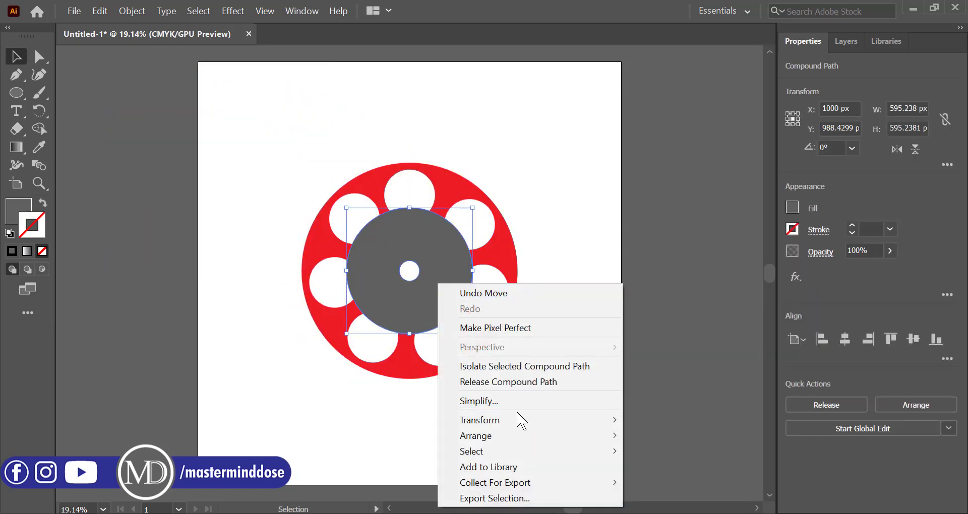
mouse_move(555, 434)
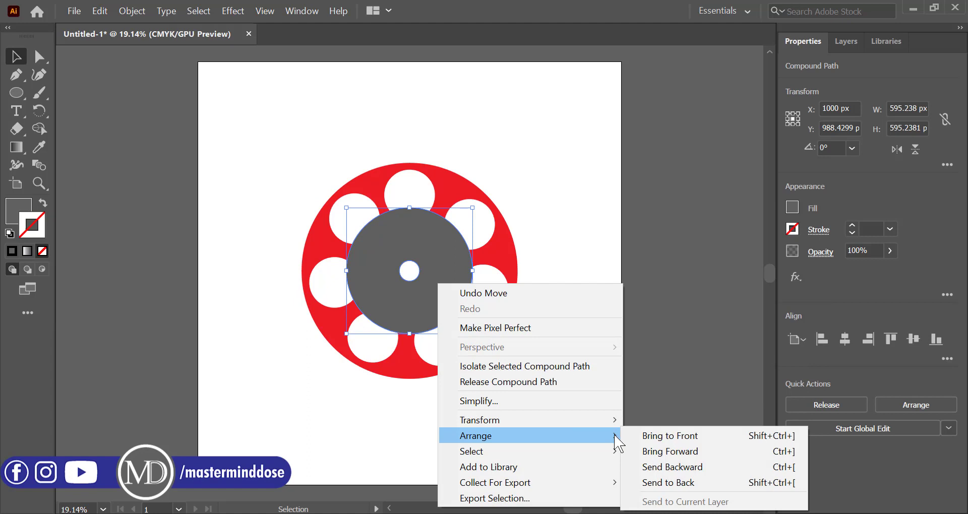
left_click(676, 482)
left_click(593, 310)
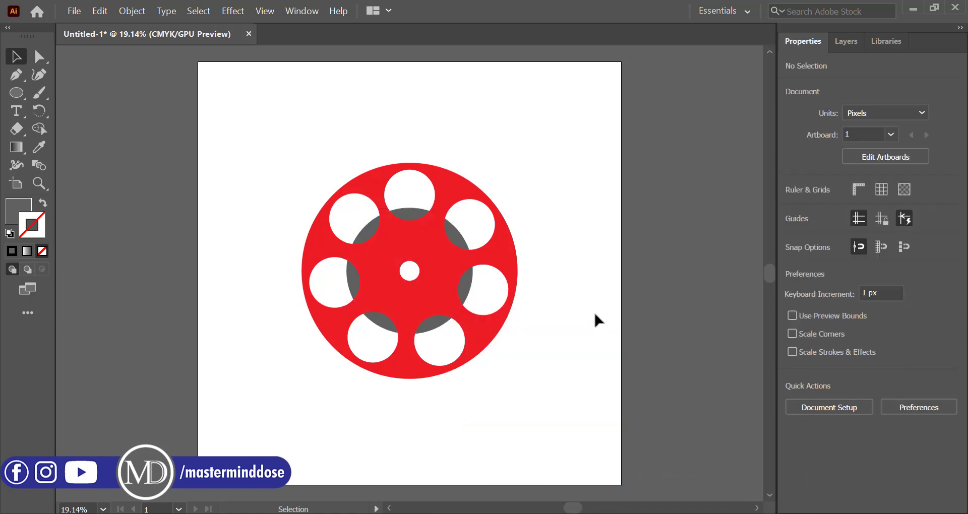
left_click(470, 286)
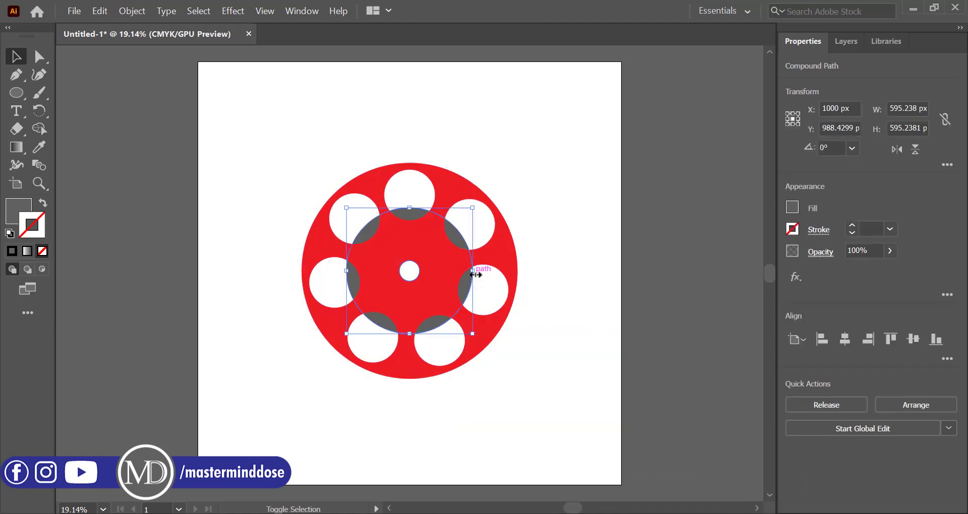
left_click_drag(475, 275, 489, 274)
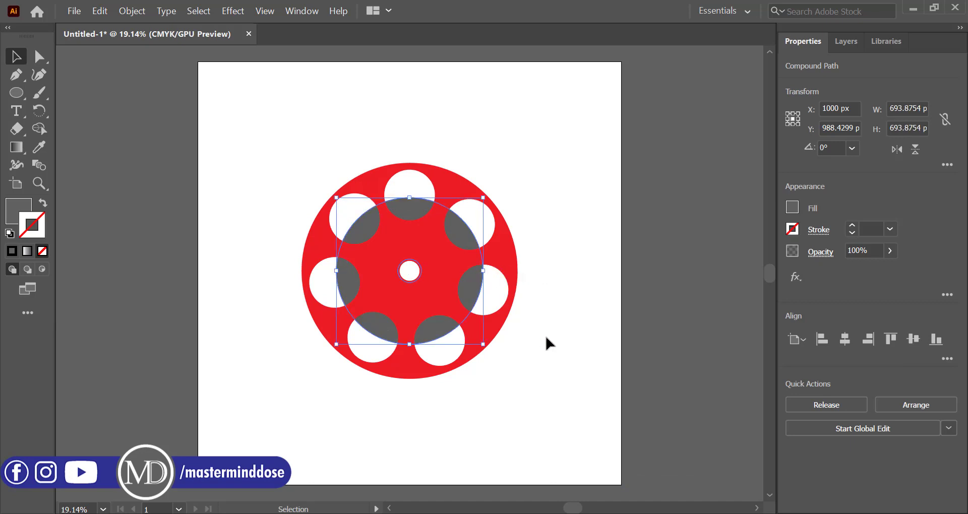
left_click(563, 359)
Group the red disc with the gray ring and place the group near the middle of the artboard.
left_click_drag(285, 186, 510, 389)
key("ctrl+g")
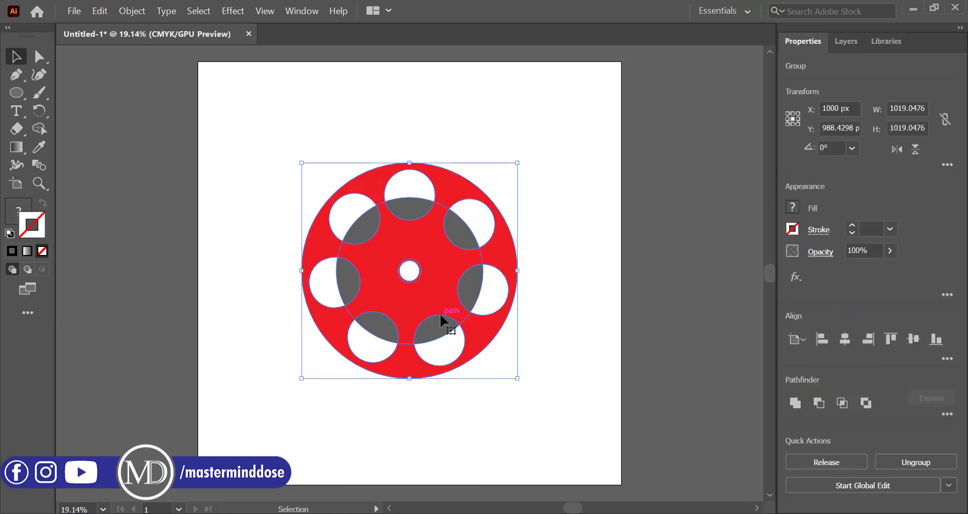
left_click(535, 317)
left_click_drag(430, 275, 222, 177)
left_click(418, 268)
scroll(418, 267, "up", 3)
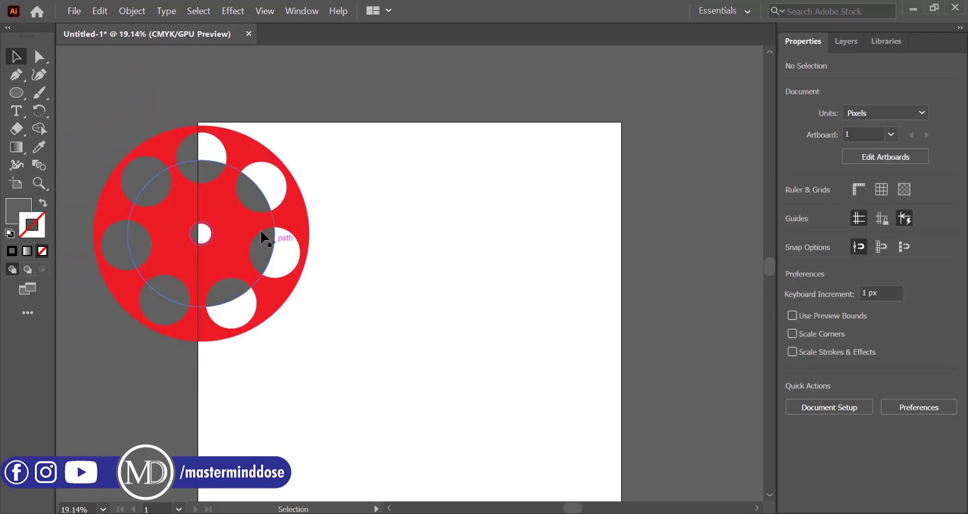
left_click_drag(263, 237, 405, 314)
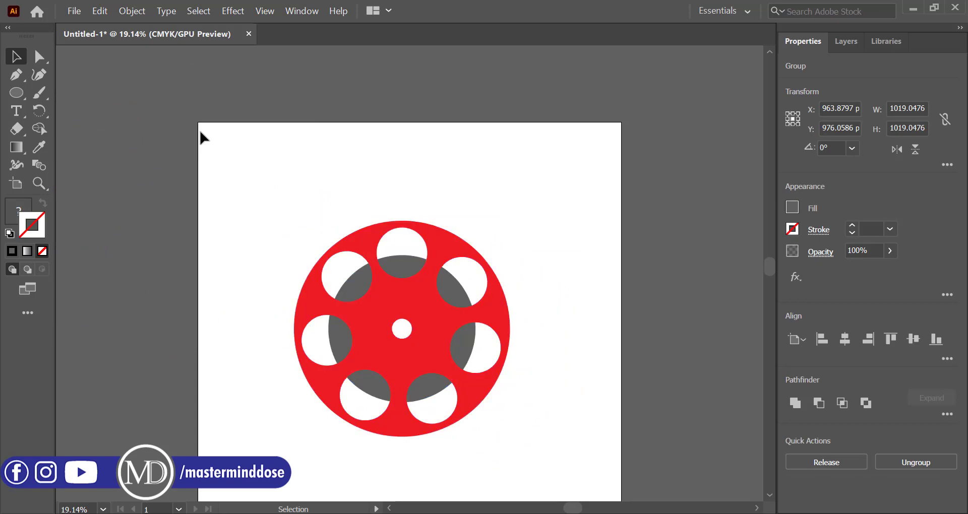
left_click(200, 133)
Draw a small upright gray rectangle about 33 by 67 px standing on the disc's top edge.
left_click(16, 93)
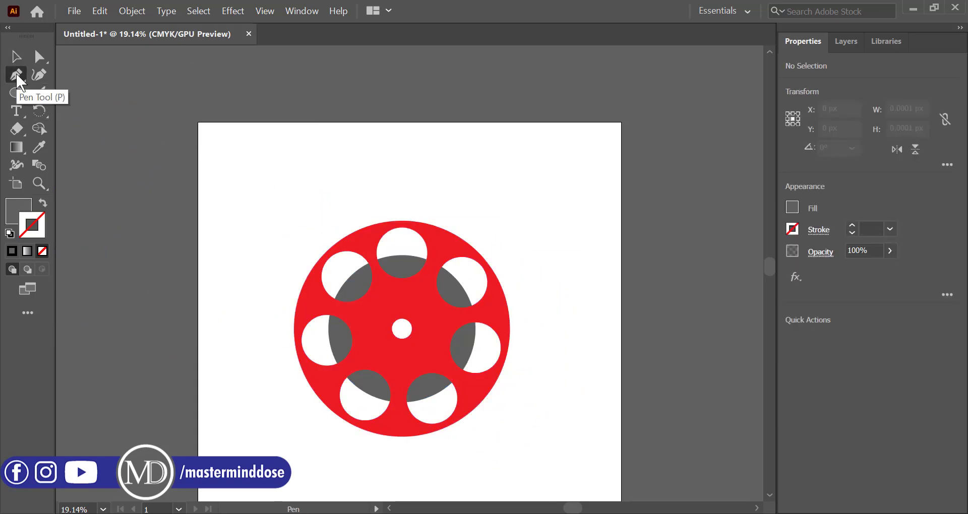
left_click_drag(15, 93, 55, 92)
scroll(327, 177, "up", 1)
scroll(353, 196, "up", 3)
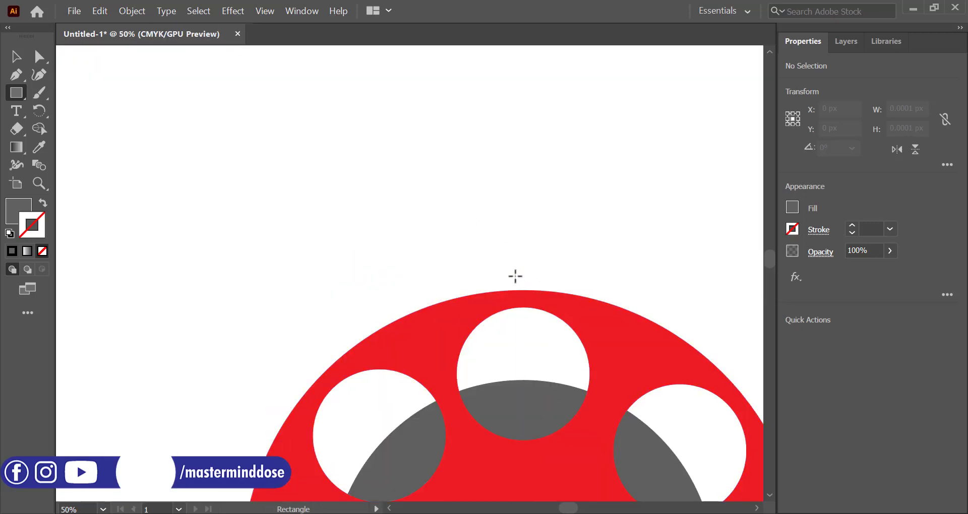
left_click_drag(506, 253, 524, 290)
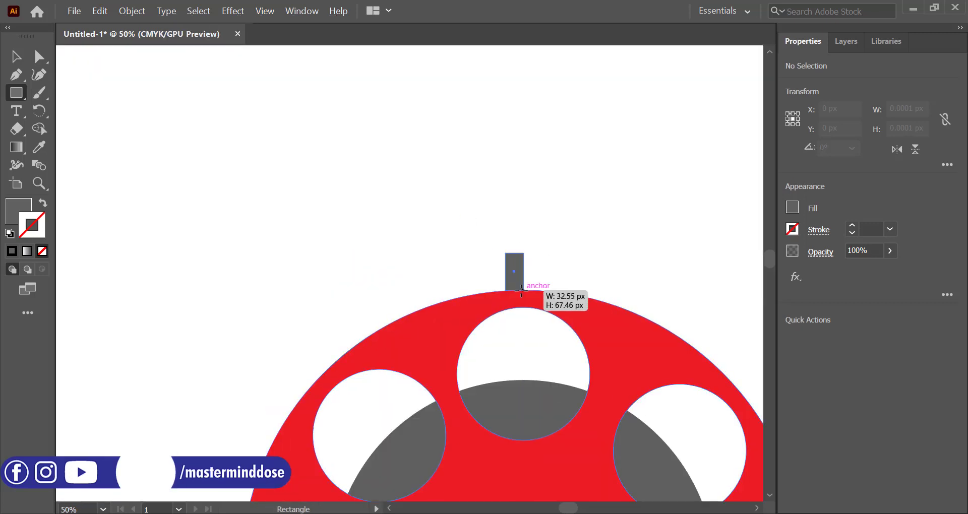
left_click(12, 57)
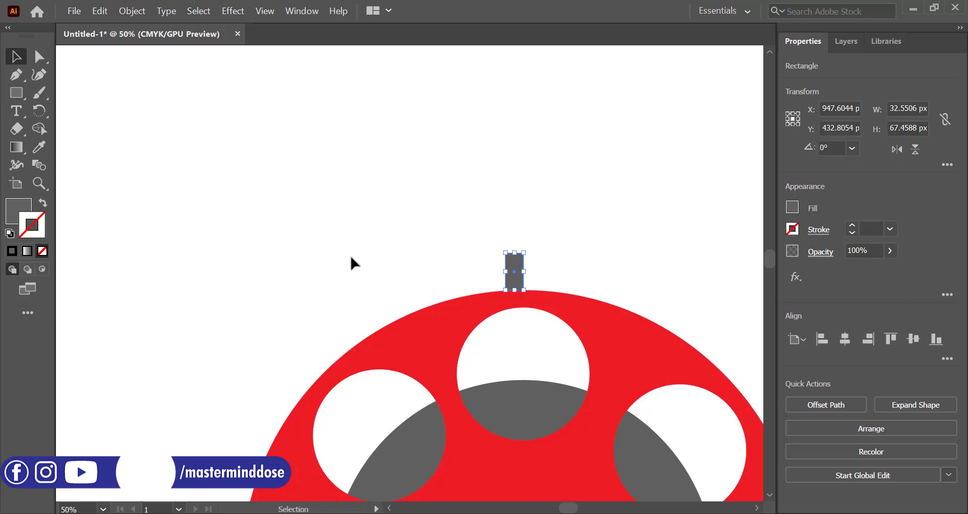
Center the small rectangle horizontally on the disc and lower it slightly to overlap the disc's top edge.
scroll(445, 292, "down", 1)
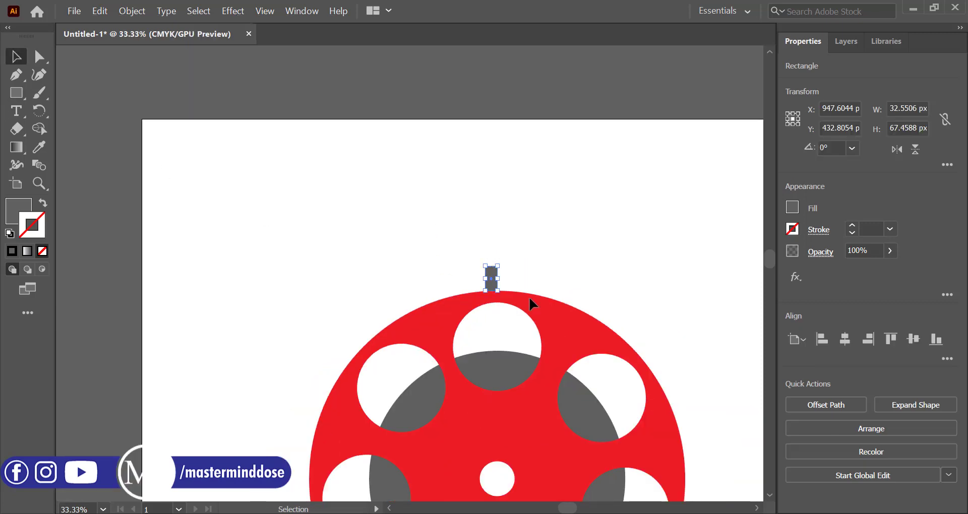
key("ctrl+a")
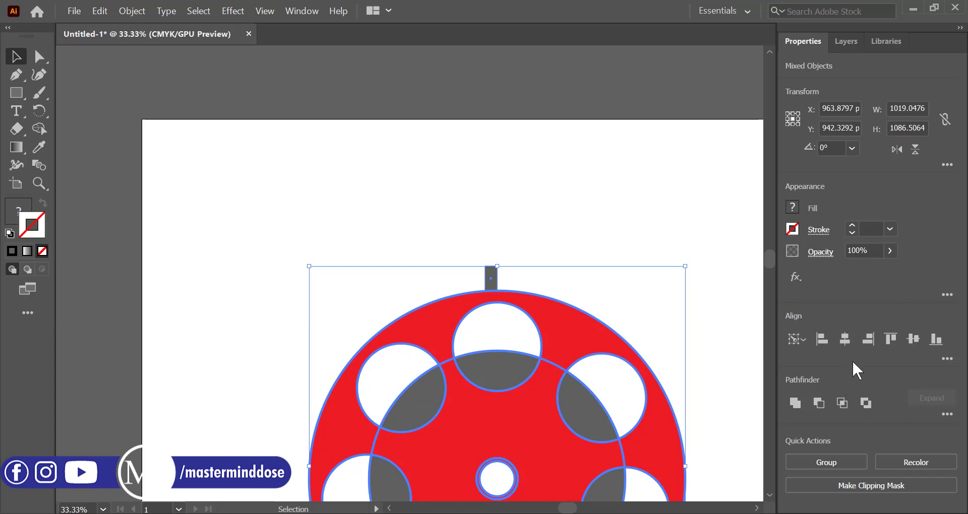
left_click(847, 348)
left_click(525, 206)
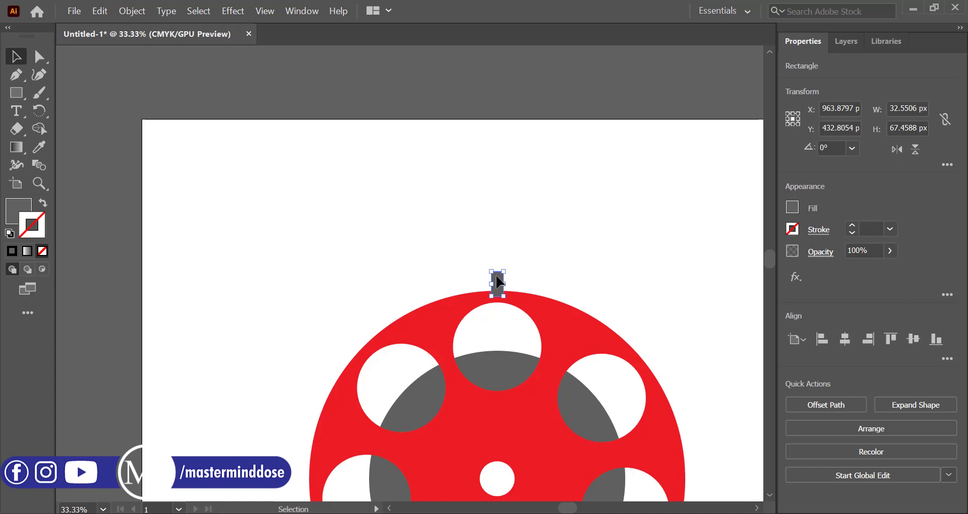
left_click(508, 256)
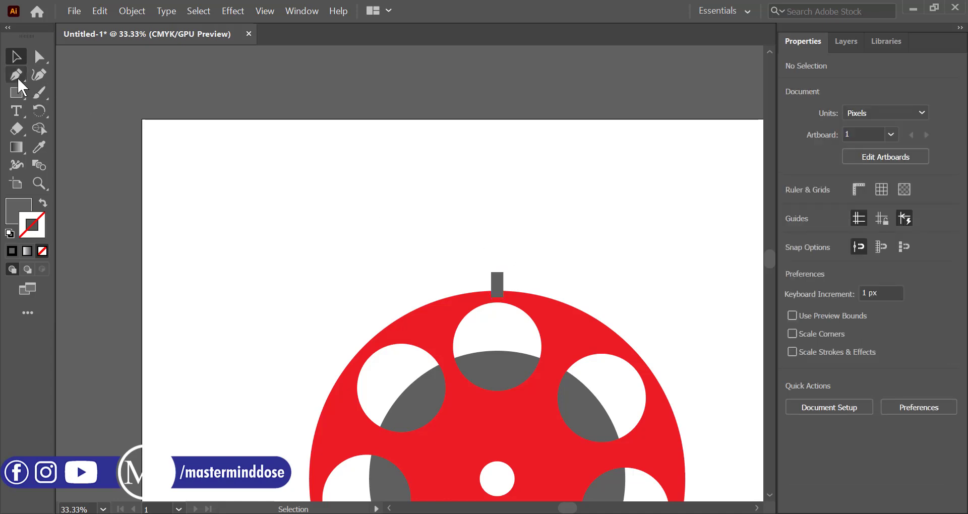
Draw a flat gray ellipse about 671 by 27 px and center it over the top of the small rectangle.
left_click_drag(16, 93, 52, 112)
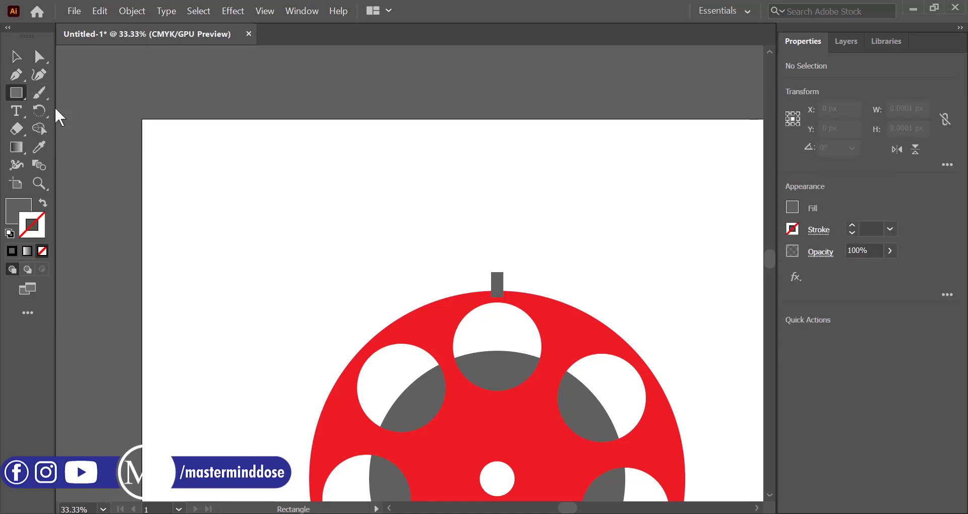
left_click_drag(378, 248, 627, 259)
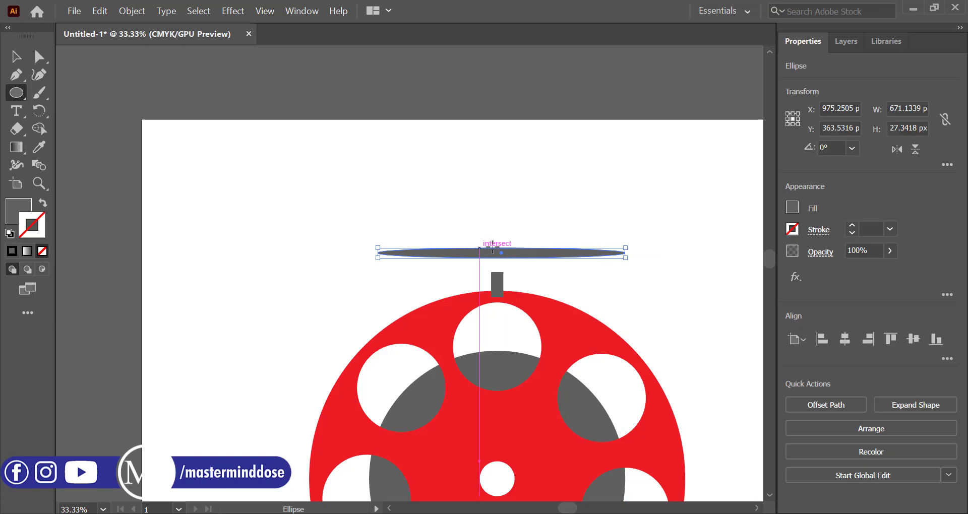
left_click(24, 57)
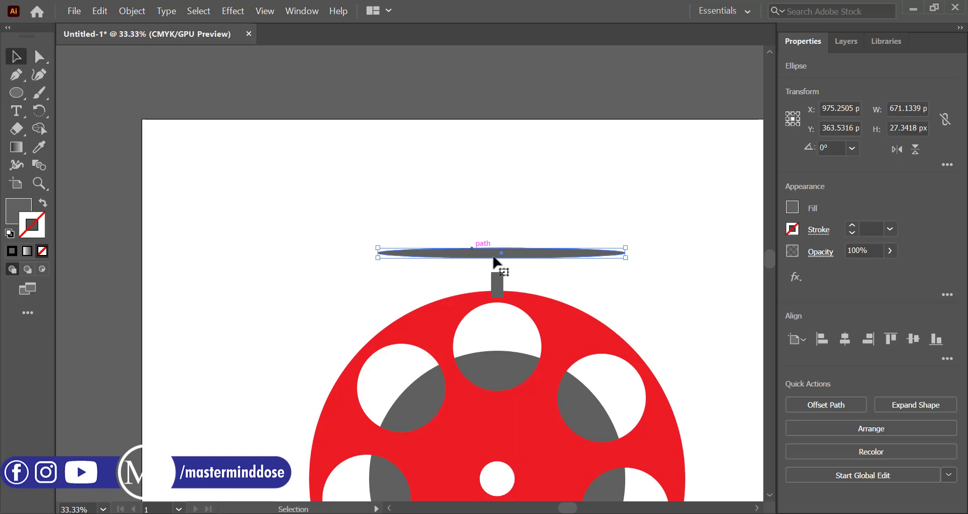
left_click_drag(523, 258, 518, 274)
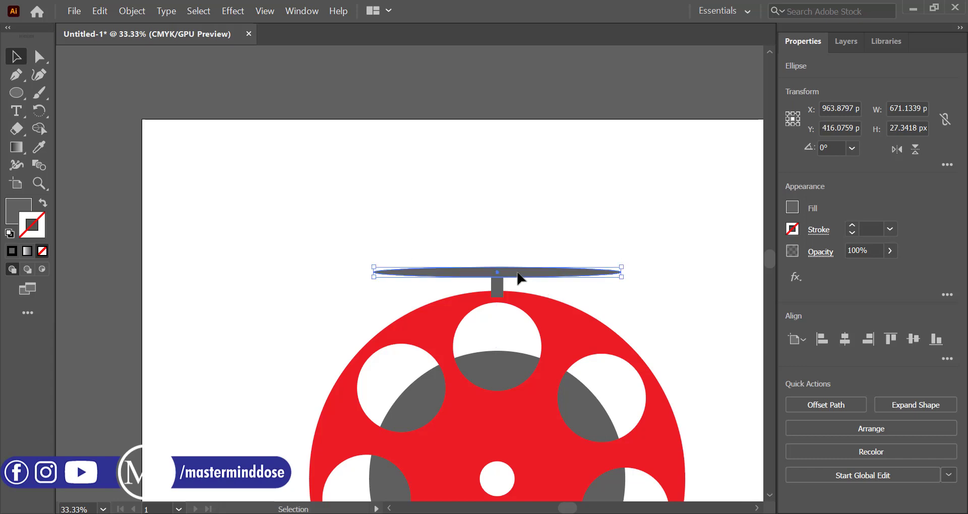
left_click(489, 247)
Ungroup the red disc and the gray ring.
scroll(488, 247, "down", 4)
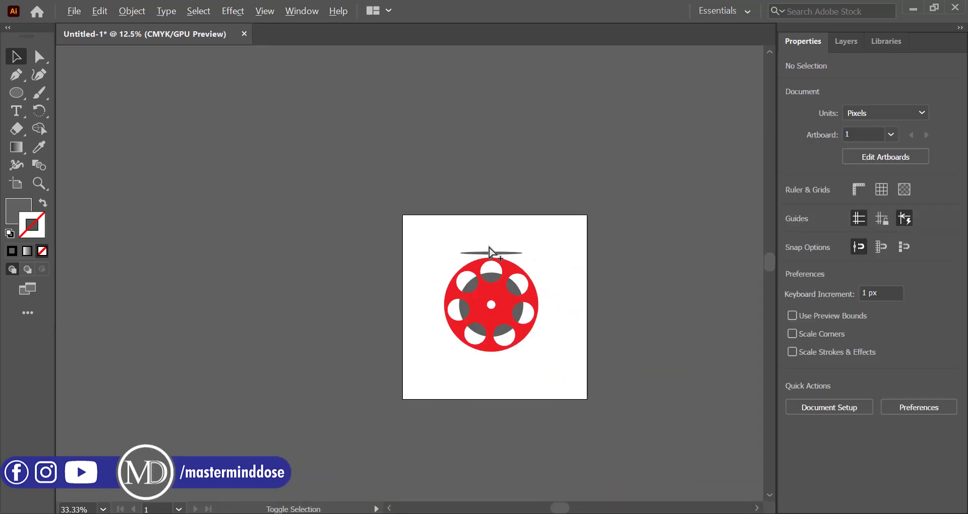
left_click_drag(448, 237, 528, 264)
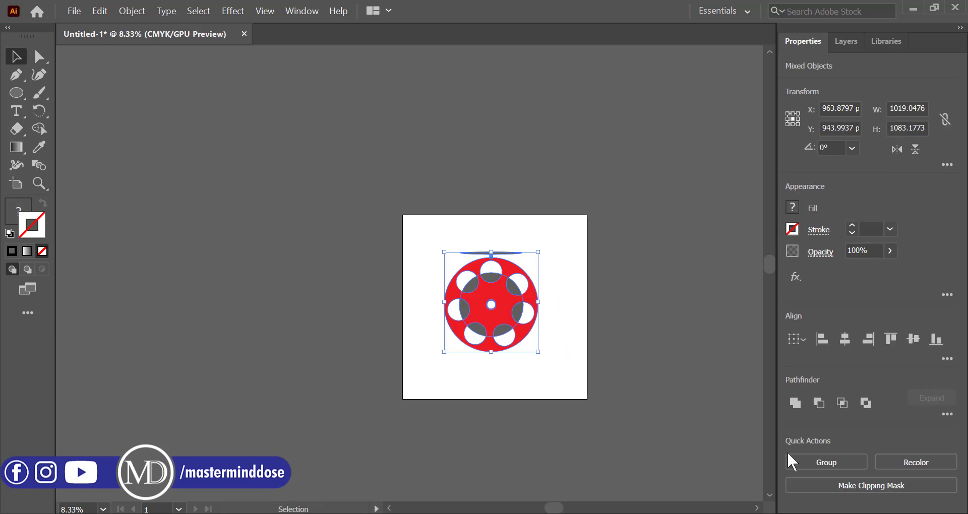
left_click(578, 322)
left_click(509, 309)
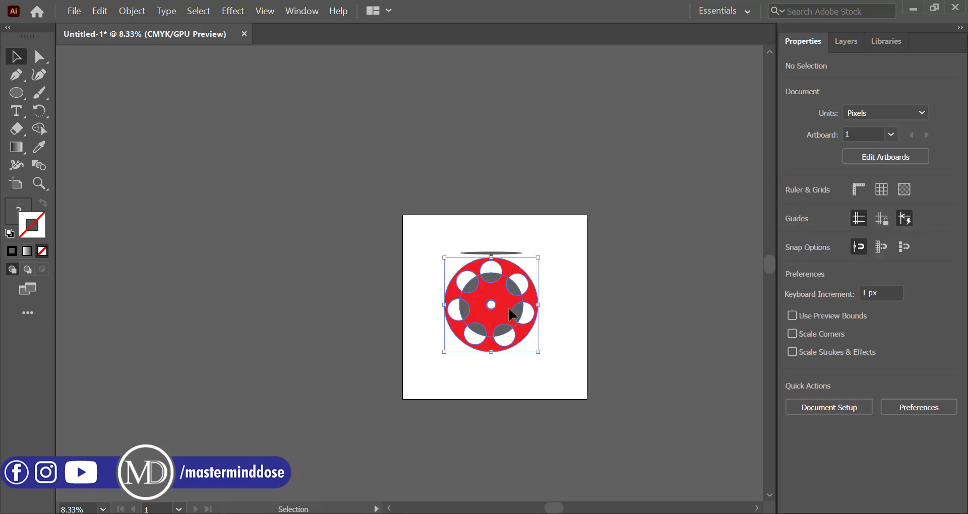
key("ctrl+shift+g")
left_click(638, 311)
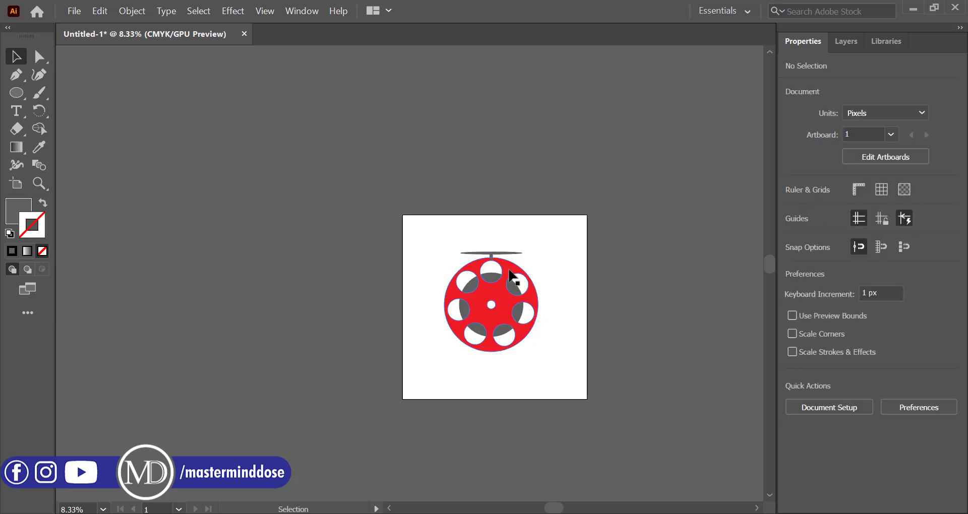
Unite the flat ellipse and the small rectangle into a single rotor shape.
scroll(510, 274, "up", 2)
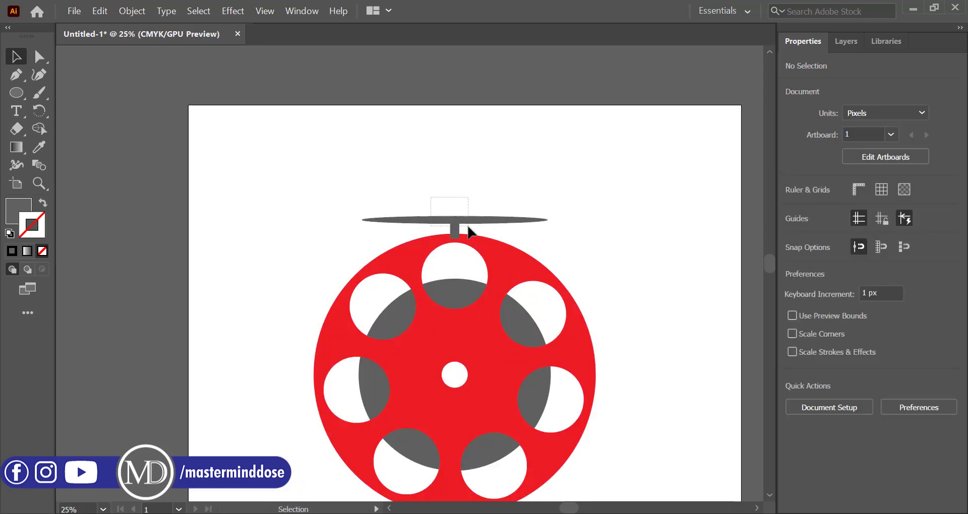
left_click(459, 226)
left_click(798, 401)
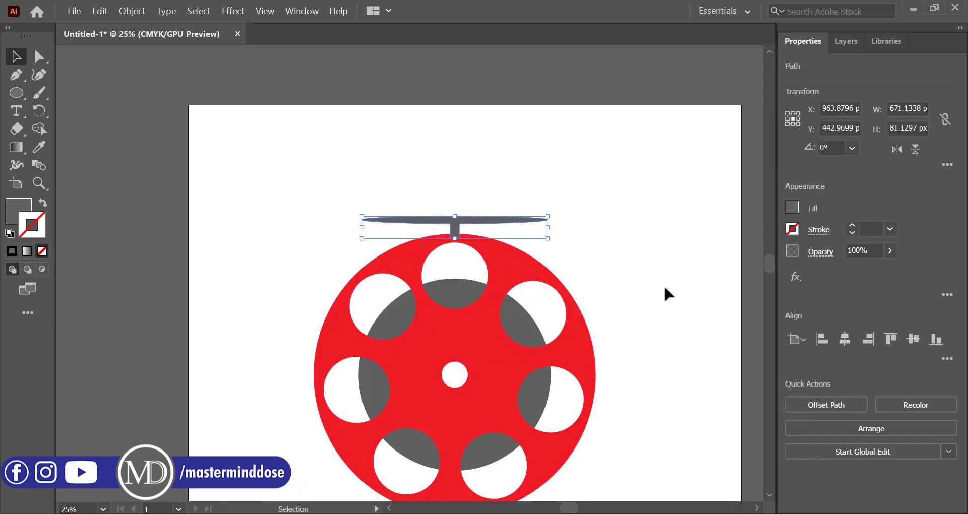
left_click(664, 283)
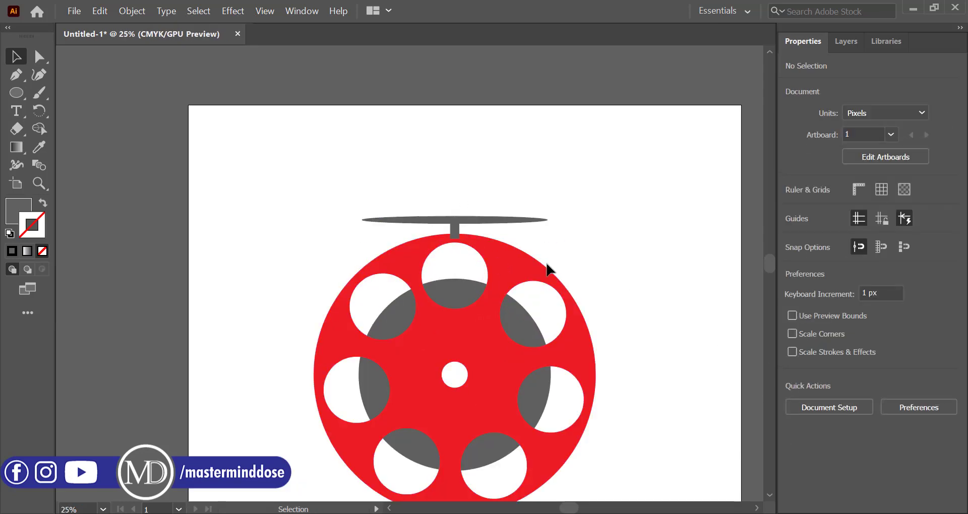
Fill the rotor shape with the same red as the disc.
left_click(456, 225)
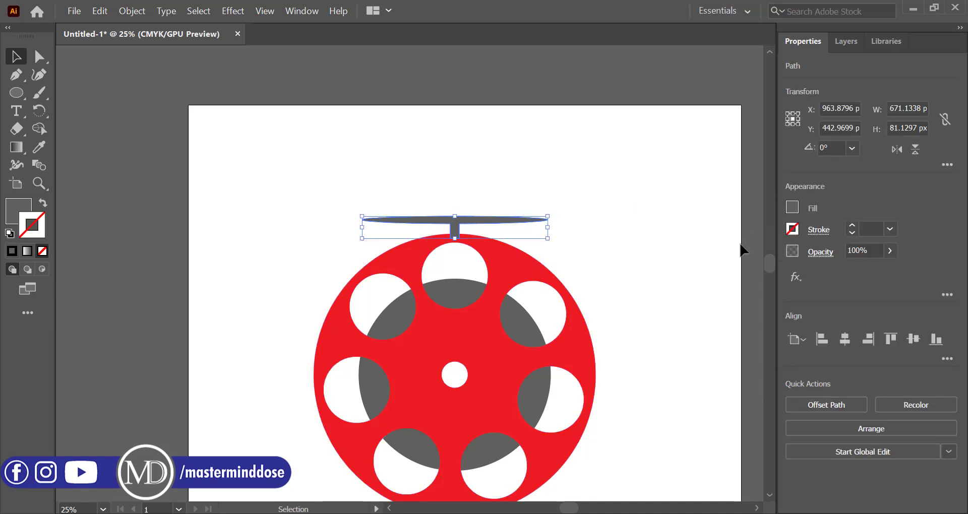
left_click(793, 208)
left_click(670, 262)
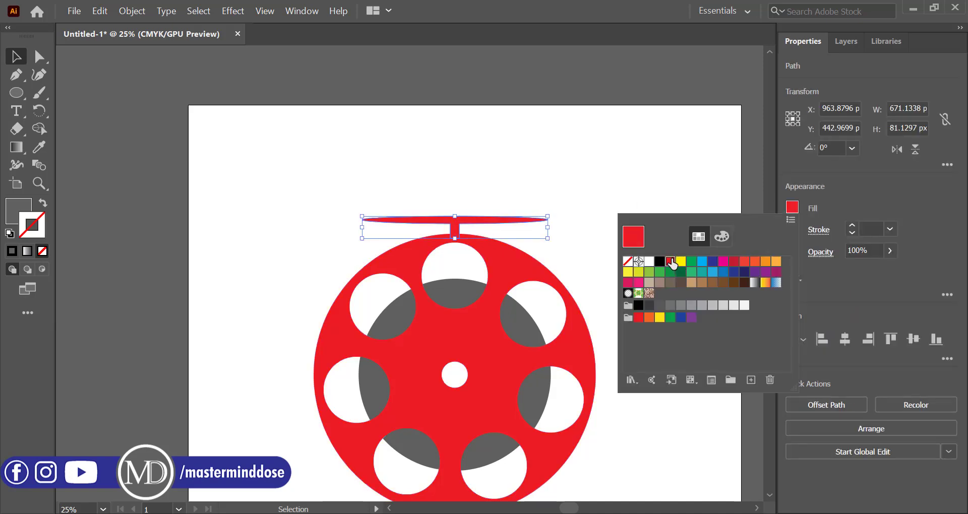
left_click(591, 190)
left_click(588, 178)
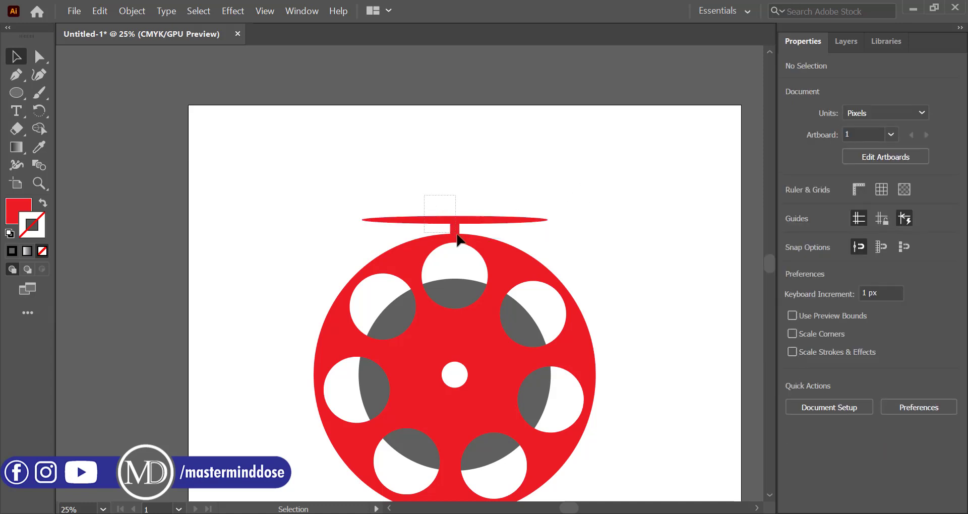
Unite the red rotor with the perforated red disc, leaving the gray ring separate.
key("ctrl+a")
left_click(799, 402)
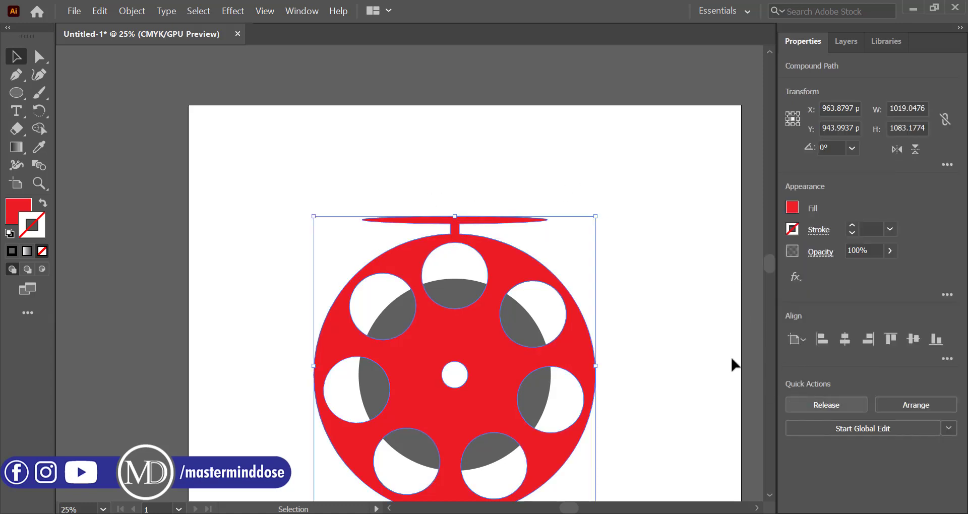
left_click(673, 313)
Draw an open curved path with the Pen tool from the disc's lower-right hole out past the disc's edge.
scroll(673, 312, "down", 1)
scroll(672, 312, "right", 3)
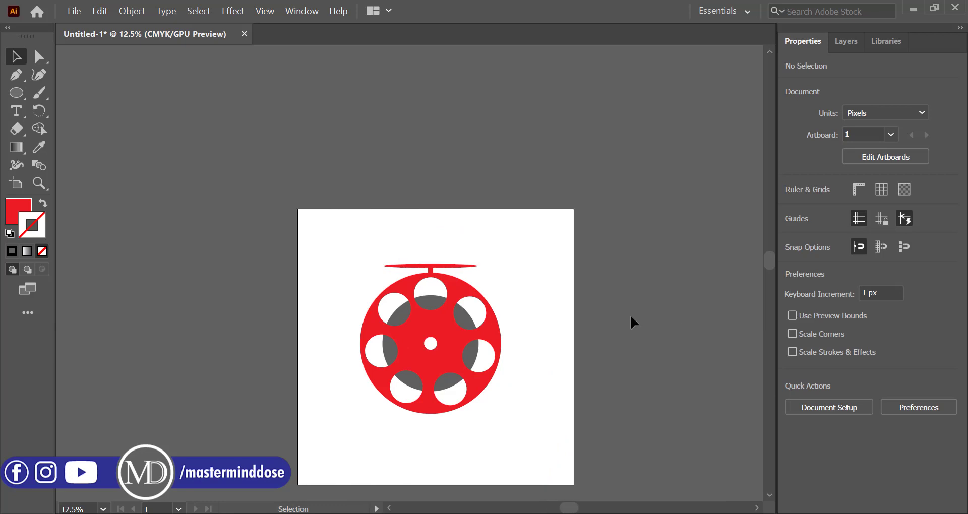
left_click(14, 75)
left_click(457, 383)
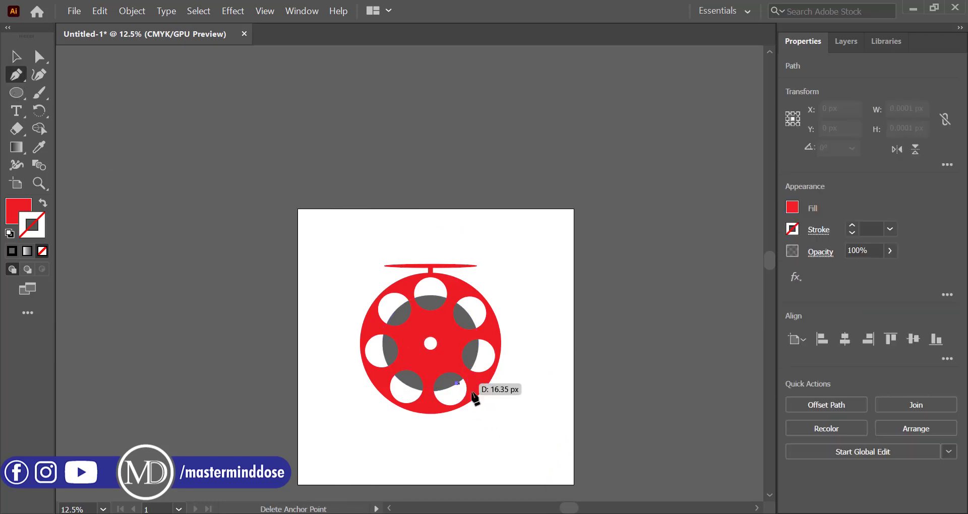
left_click_drag(503, 414, 537, 402)
left_click(503, 415)
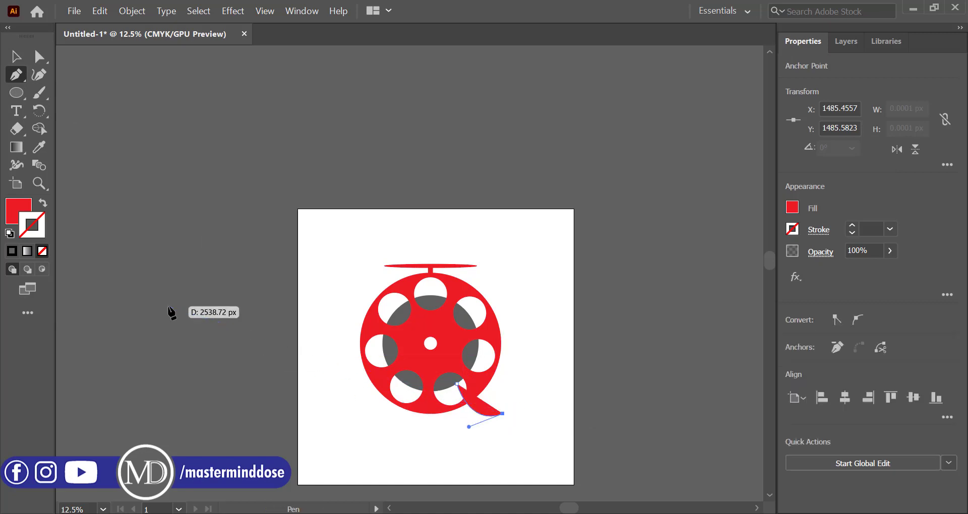
Remove the curve's fill and give it a black 33 pt stroke.
left_click(17, 56)
left_click(22, 207)
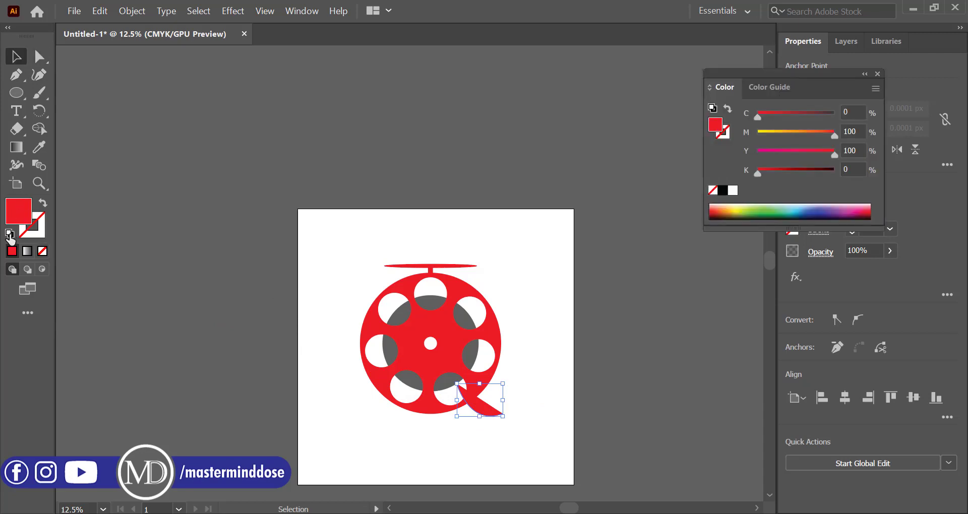
left_click(9, 235)
left_click(42, 251)
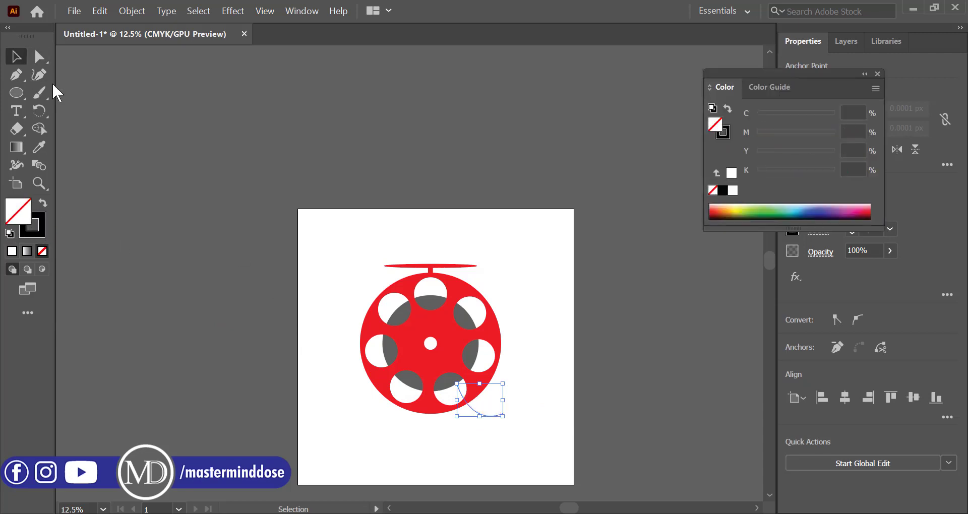
left_click(320, 185)
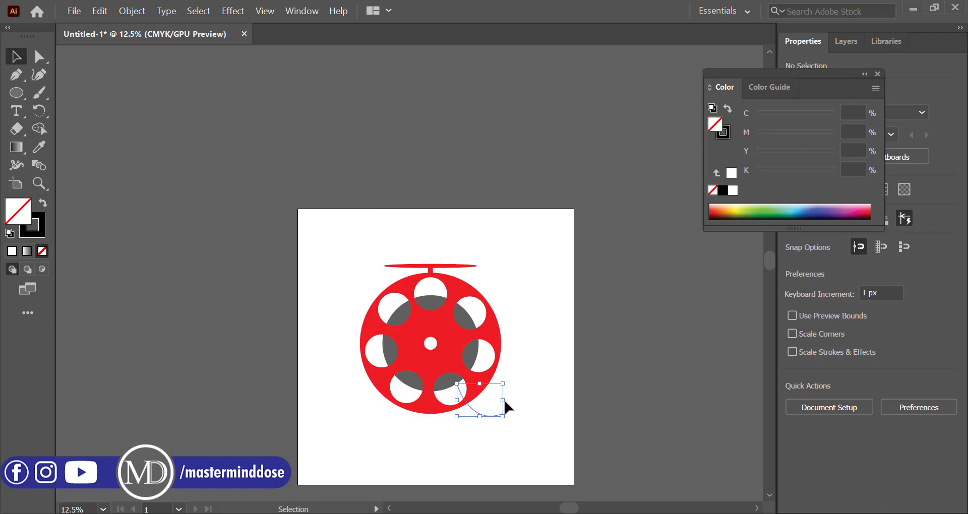
left_click(878, 75)
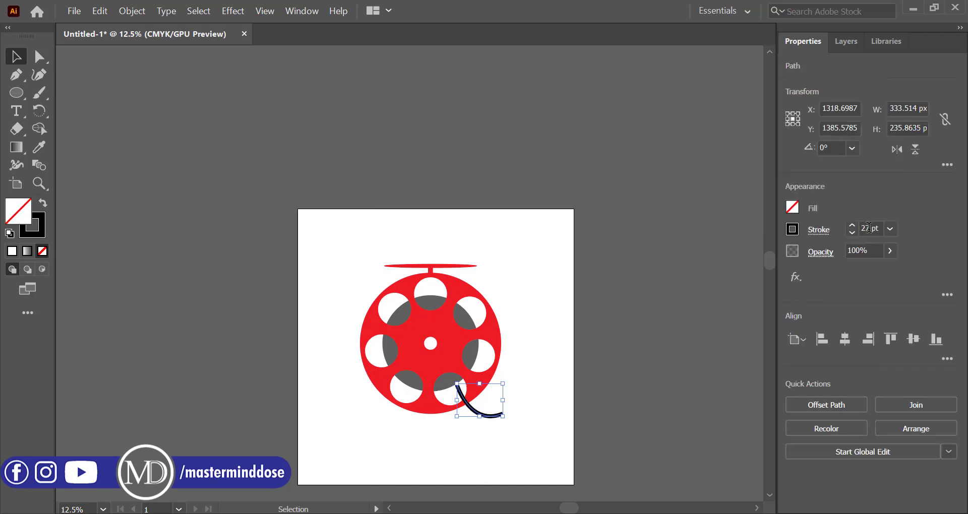
left_click(553, 389)
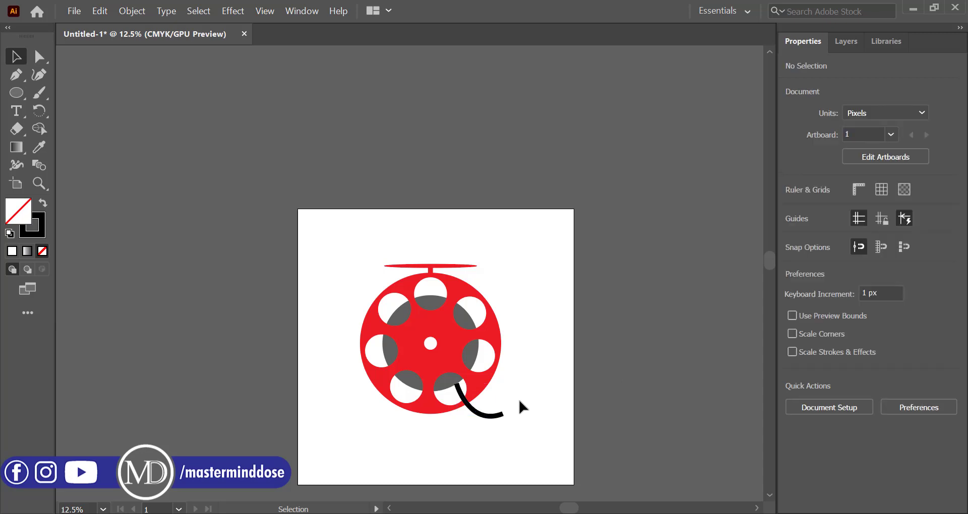
Rotate the black curve about 17.8° with its end on the gray ring, and bring the red reel shape in front of it.
scroll(478, 398, "up", 2)
left_click_drag(507, 434, 487, 408)
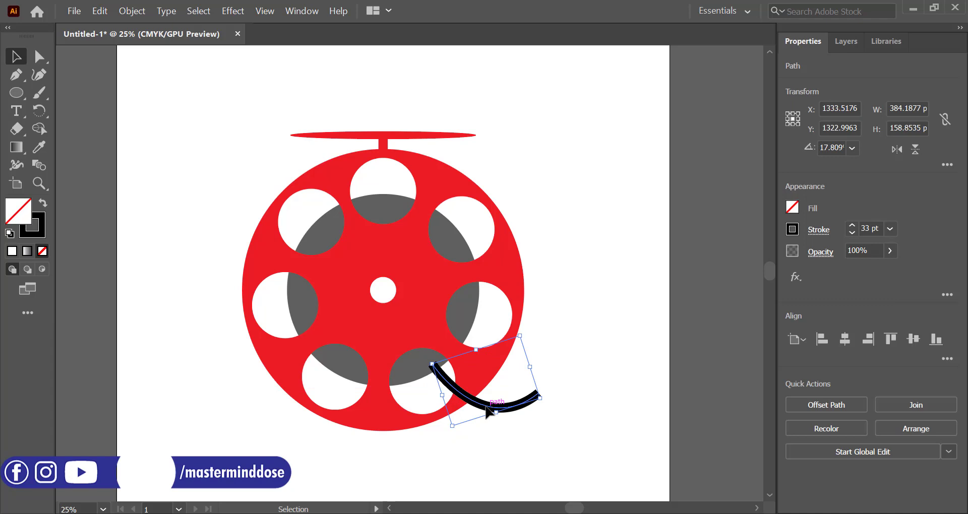
left_click(385, 410)
right_click(385, 410)
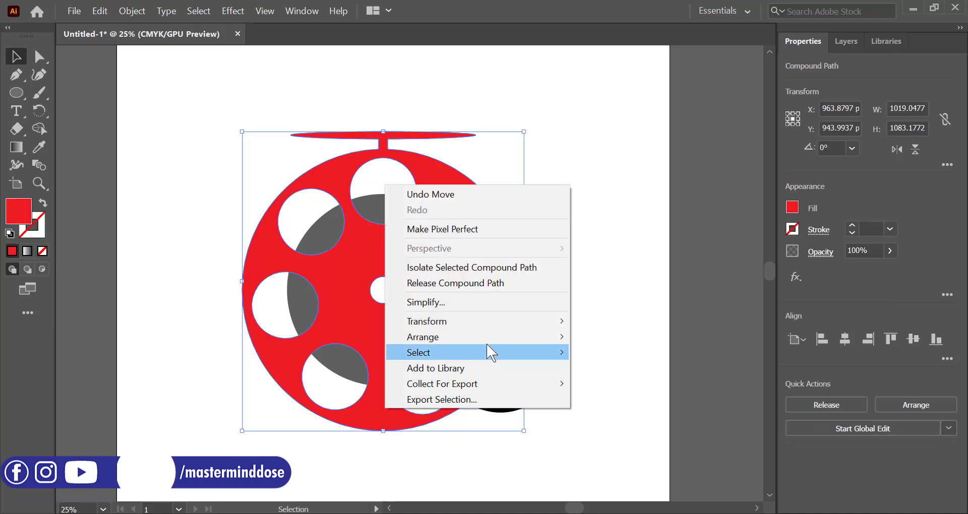
mouse_move(505, 337)
left_click(621, 338)
left_click(605, 443)
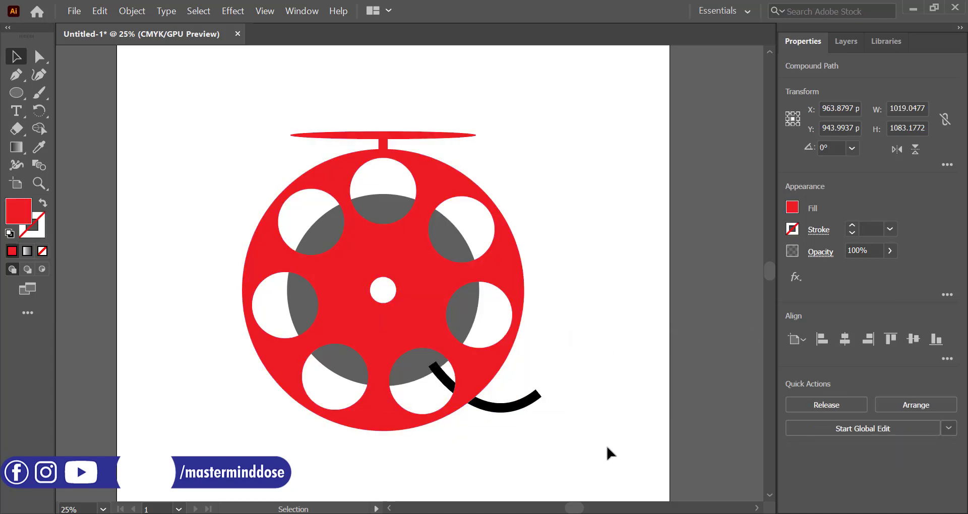
Expand the black curve's fill and stroke into an outlined shape.
left_click(528, 407)
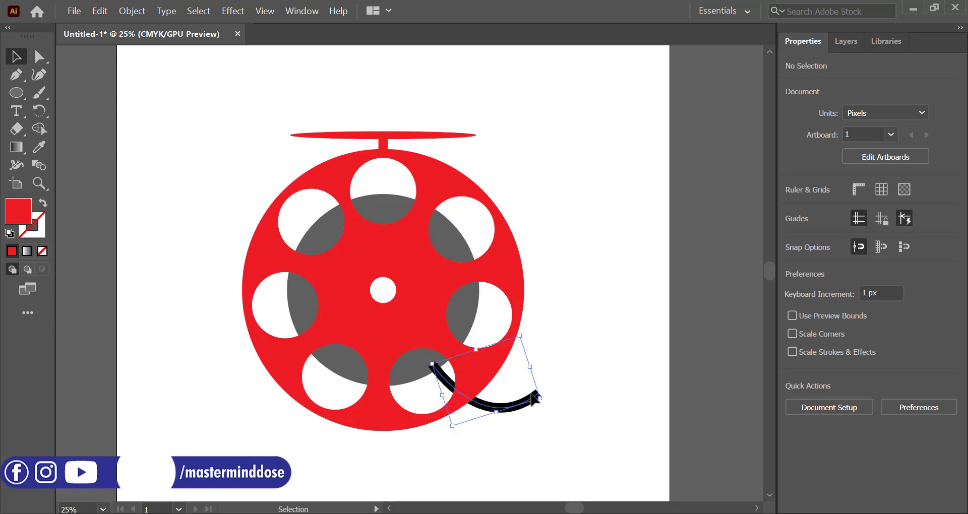
left_click(136, 10)
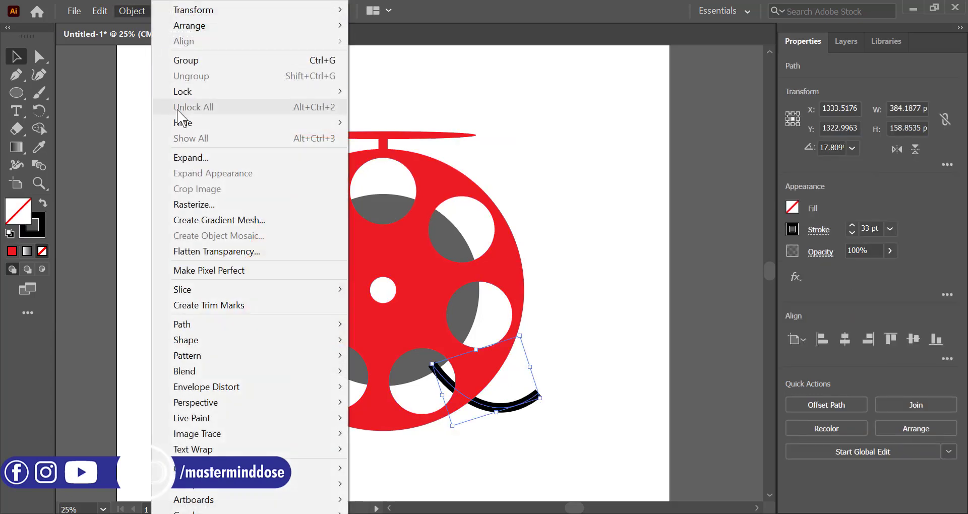
left_click(198, 158)
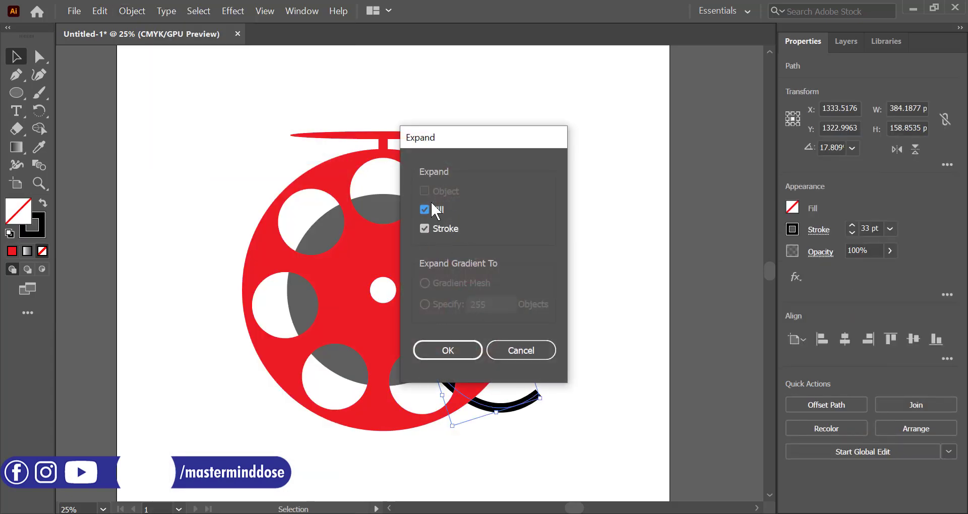
left_click(454, 352)
left_click(549, 467)
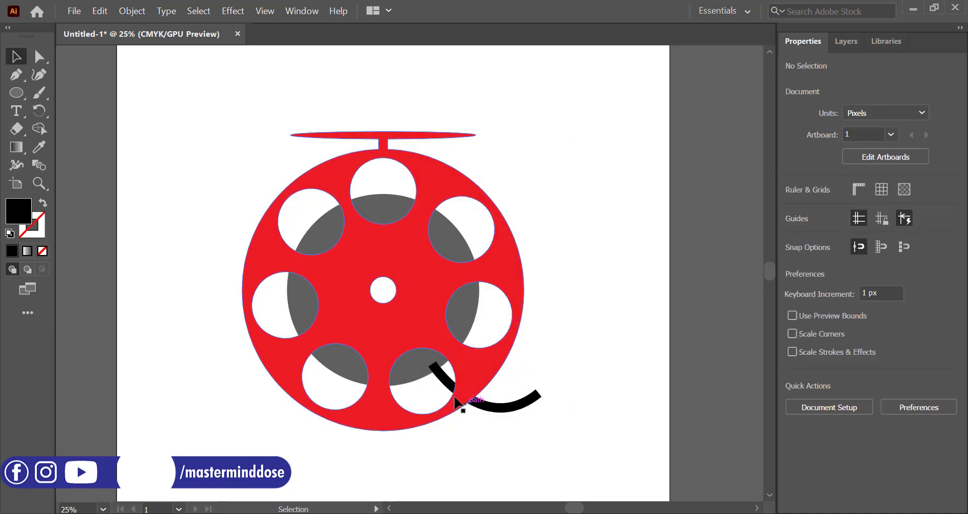
Unite the gray ring and the expanded black curve into one shape.
left_click(441, 378)
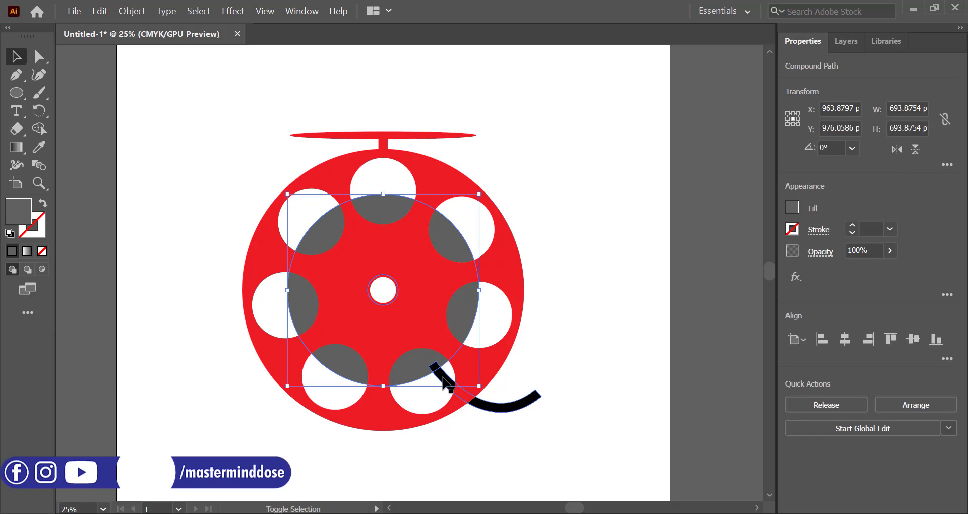
left_click(509, 409, "shift")
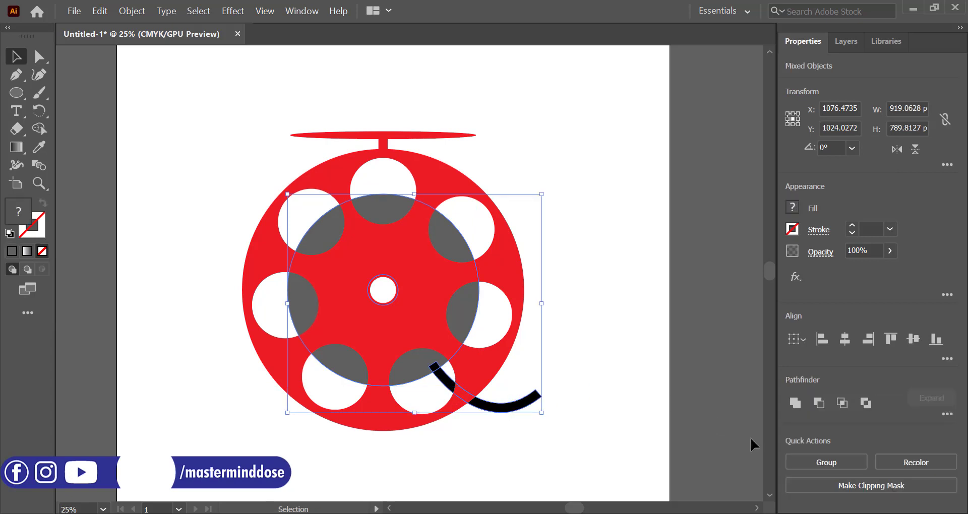
left_click(796, 403)
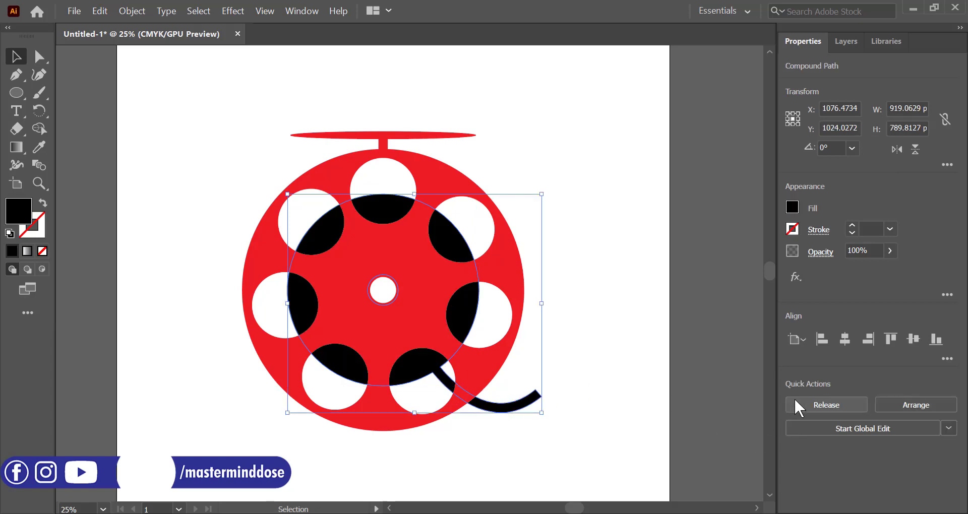
left_click(617, 473)
Recolor the united ring and curve dark gray with the Eyedropper tool.
left_click(520, 406)
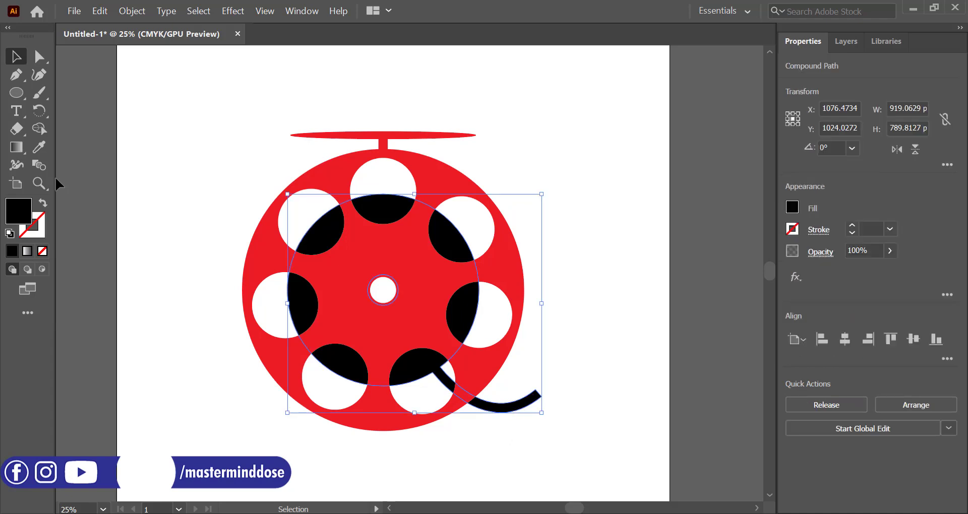
left_click(39, 148)
left_click(112, 201)
key("v")
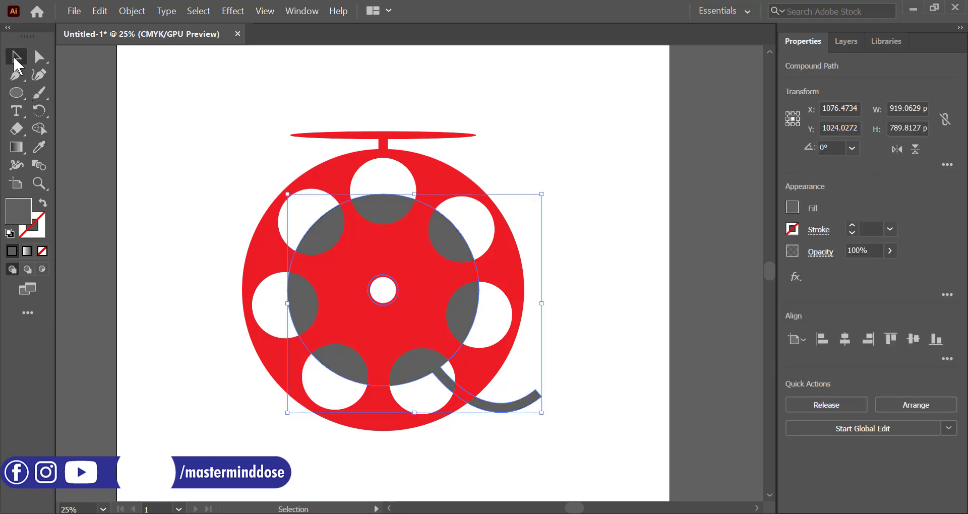
left_click(219, 241)
Draw a closed six-point helicopter tail outline with the Pen tool, without fill, from inside the red disc up to the upper right.
scroll(577, 303, "up", 3)
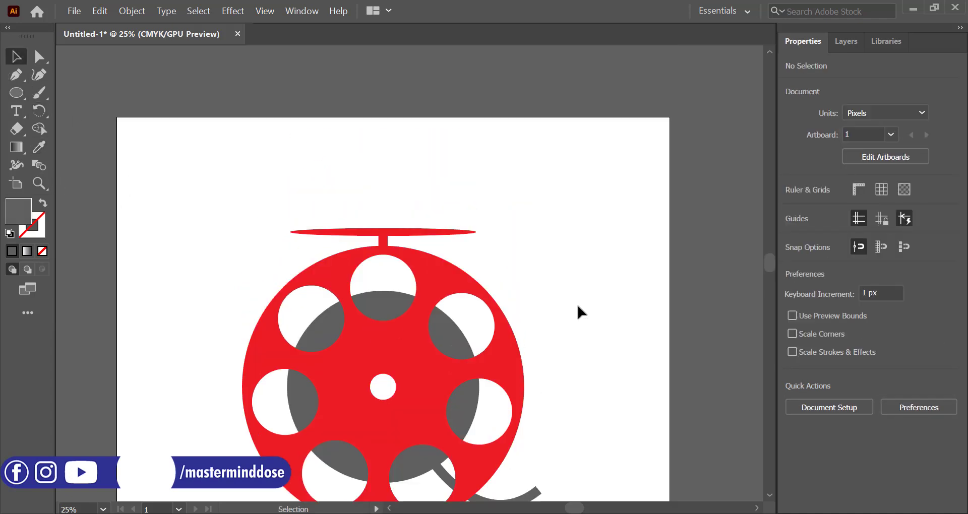
scroll(577, 303, "right", 2)
scroll(578, 307, "down", 3)
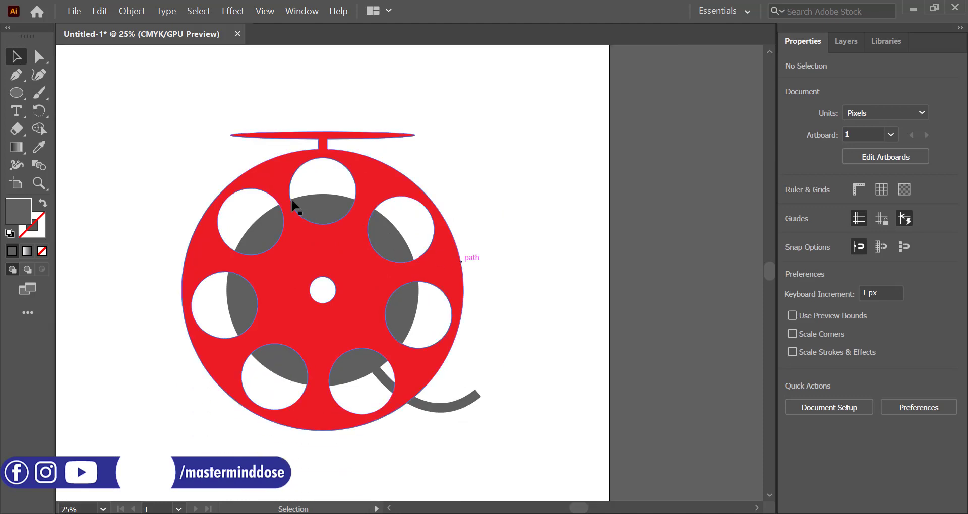
left_click(22, 74)
left_click(9, 233)
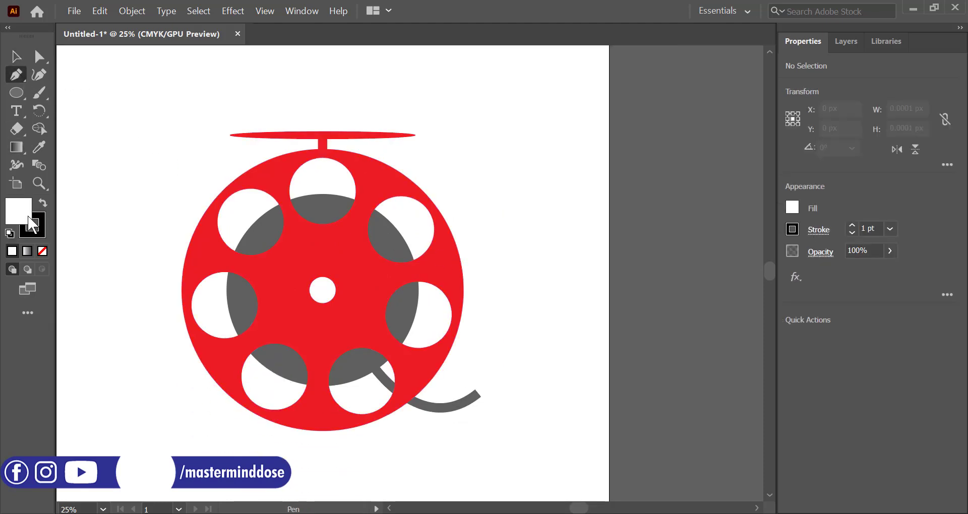
left_click(42, 252)
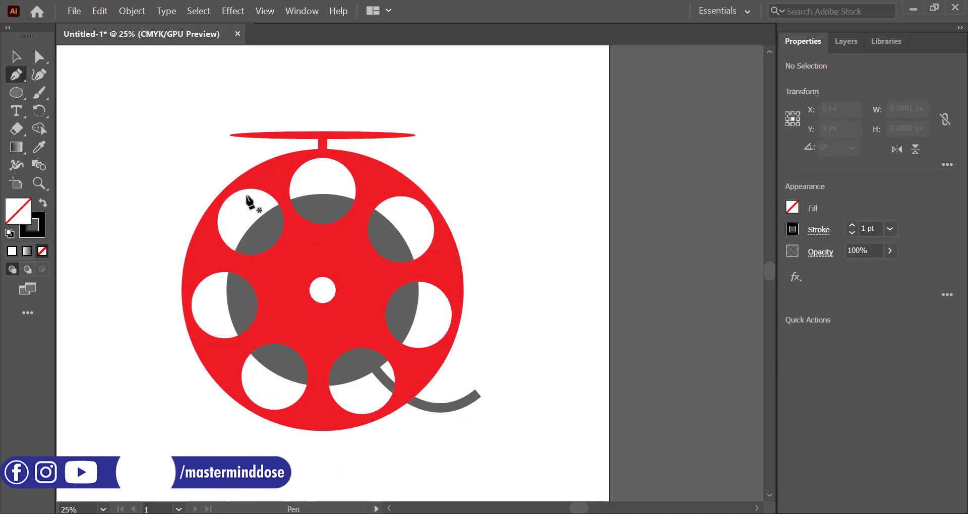
left_click(362, 246)
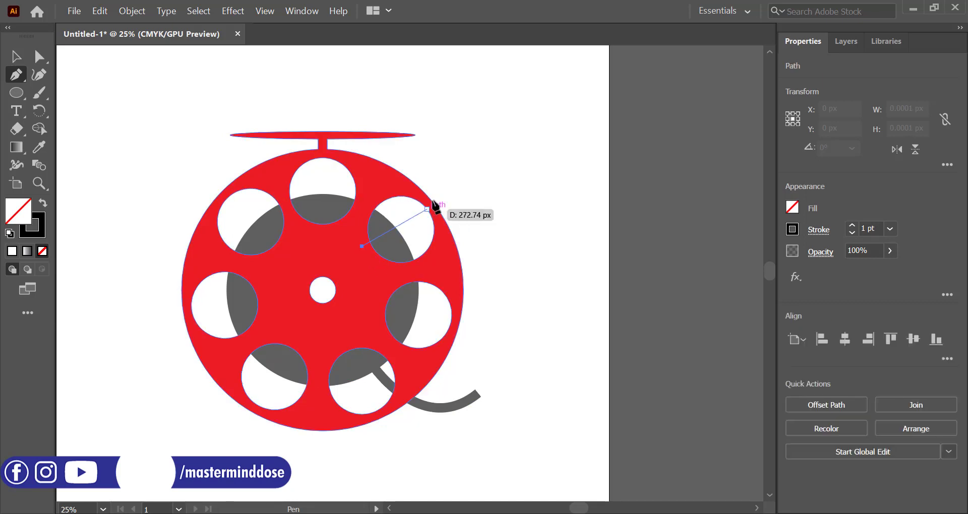
left_click(485, 140)
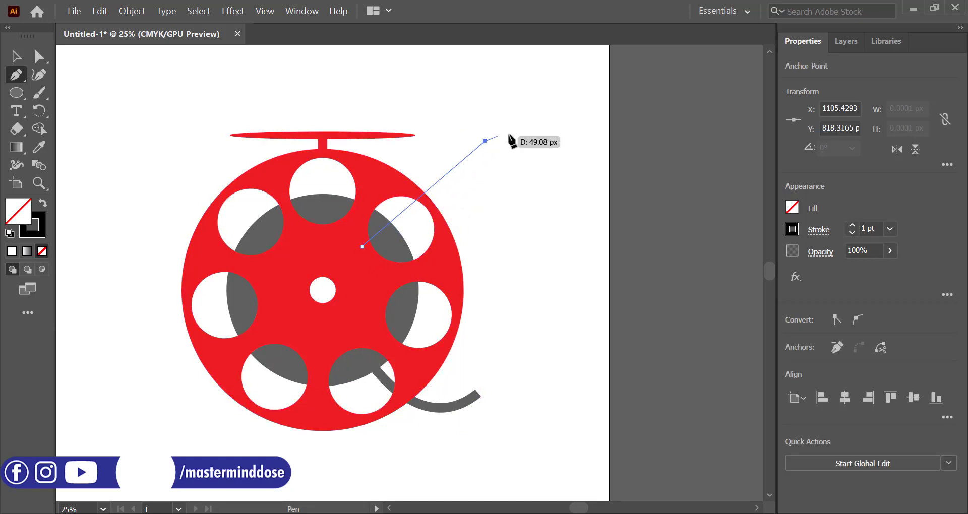
left_click(588, 141)
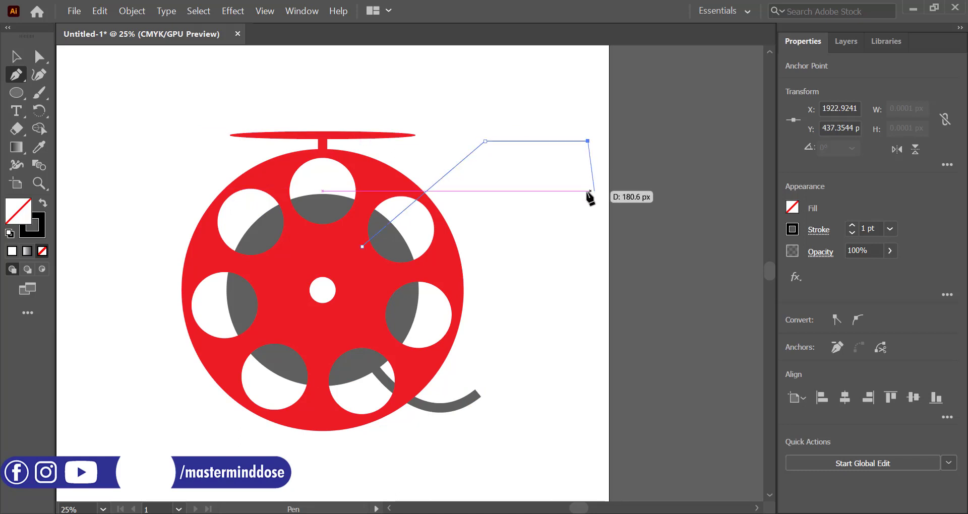
left_click(574, 191)
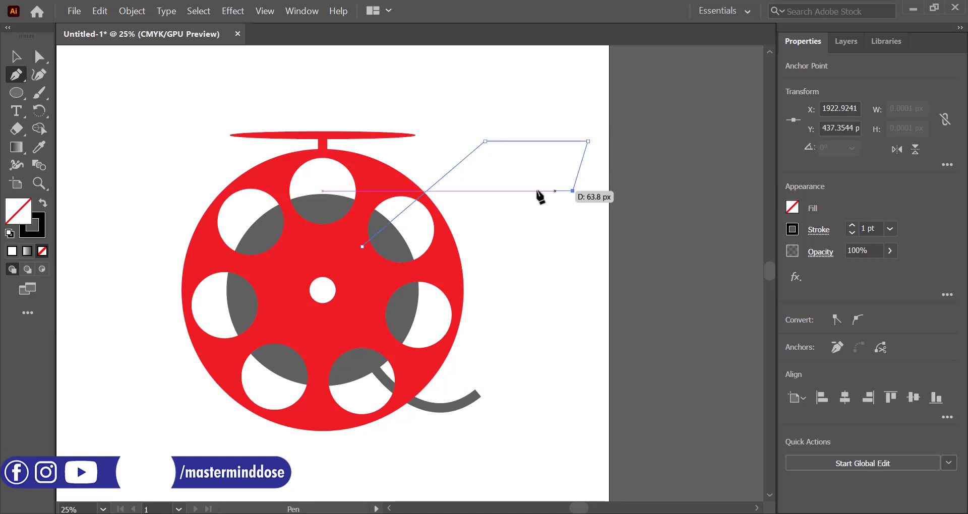
left_click(497, 191)
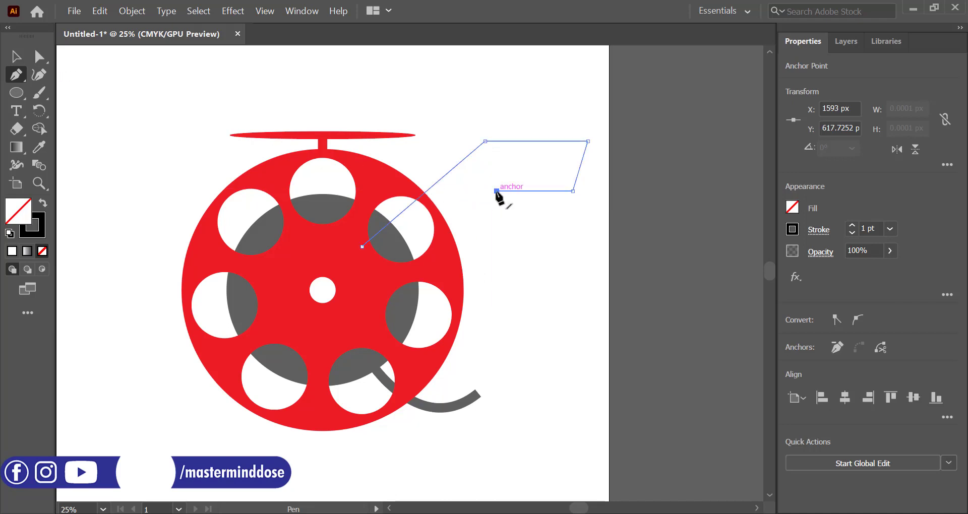
left_click(374, 297)
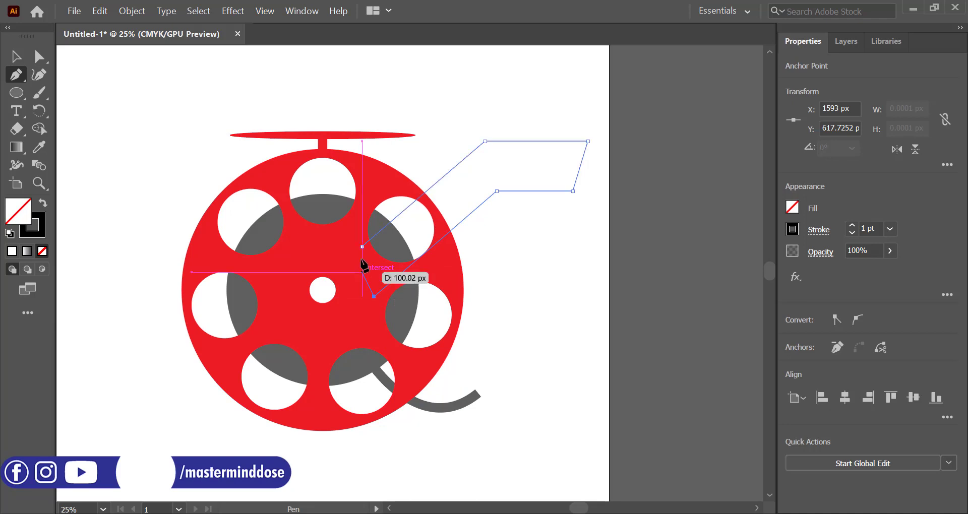
left_click(362, 247)
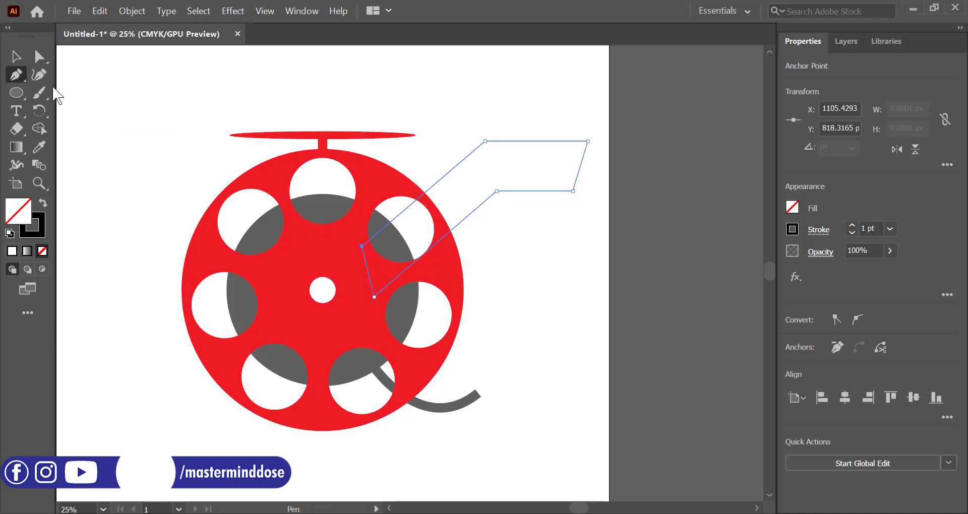
Fill the helicopter tail outline with the same red as the disc.
left_click(13, 58)
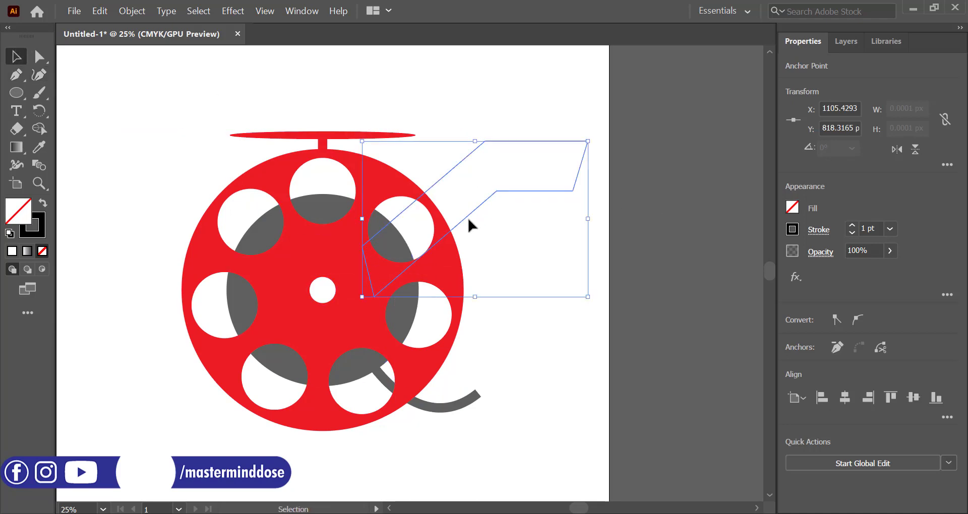
left_click(796, 209)
left_click(670, 261)
left_click(569, 103)
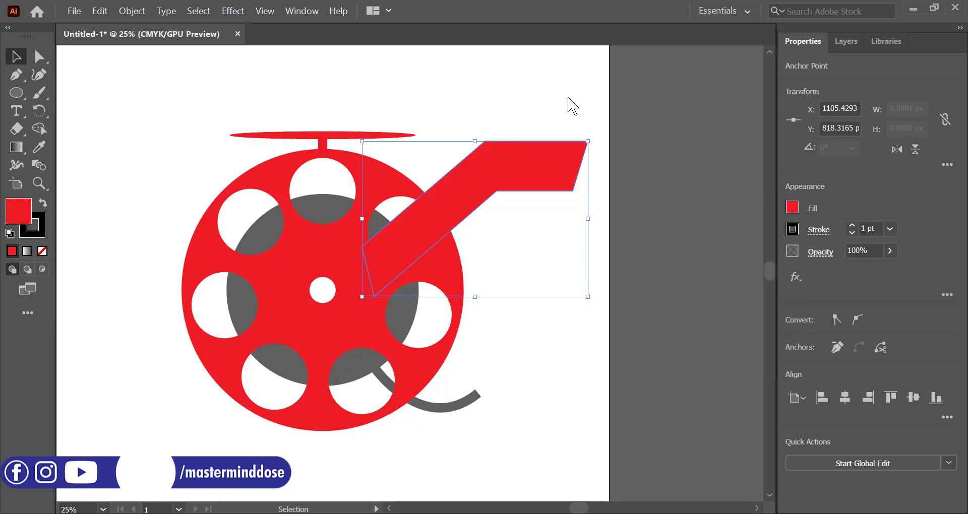
left_click(569, 104)
Unite the red tail with the perforated red disc and rotor.
left_click(461, 212)
left_click(329, 263, "shift")
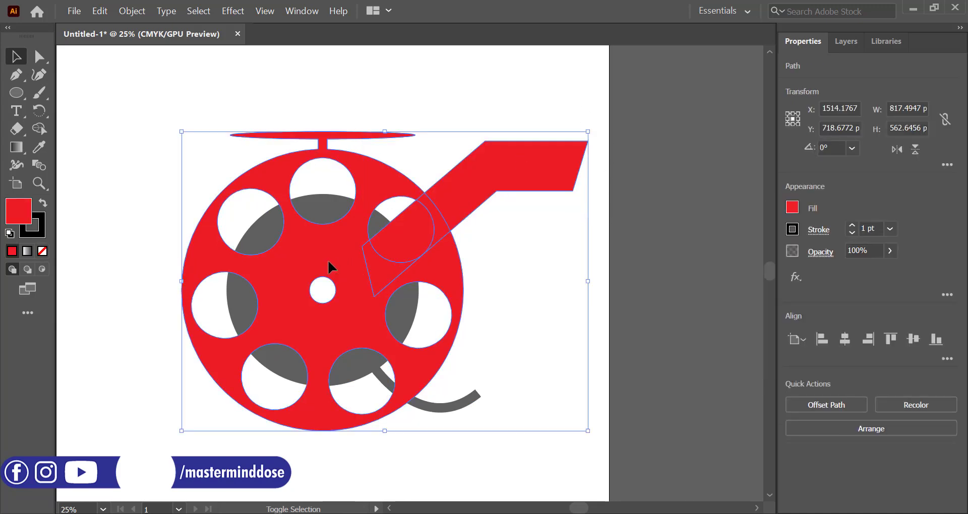
left_click(798, 401)
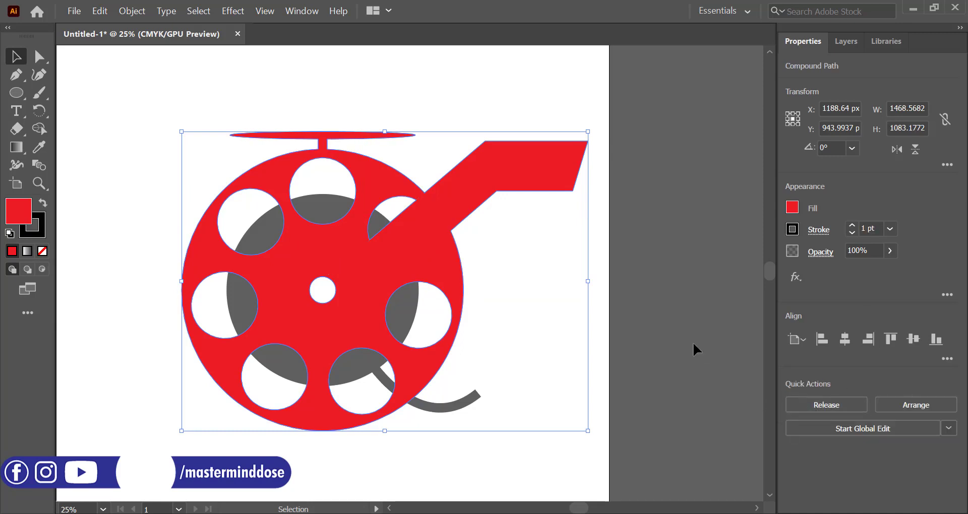
Reshape the red tail by moving its lower inner corner point slightly up and outward with the Direct Selection tool.
left_click(656, 299)
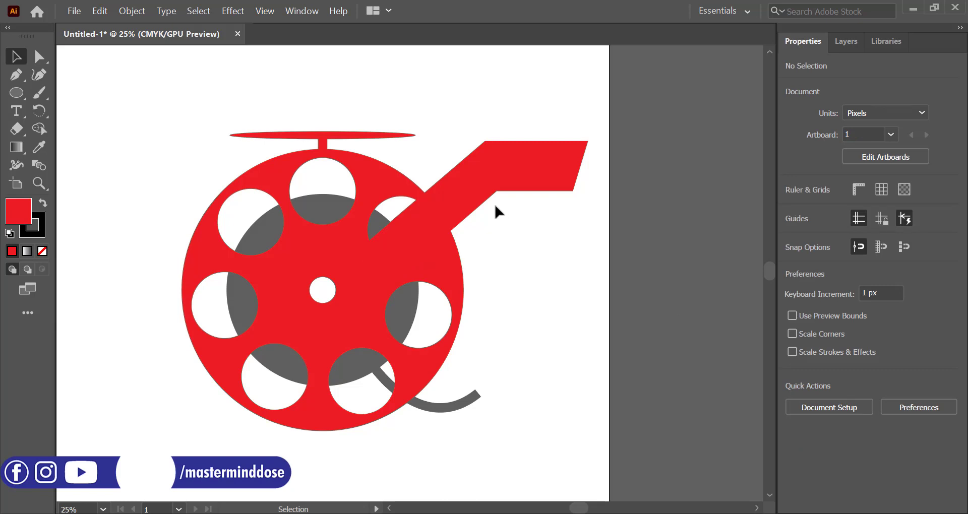
left_click(39, 56)
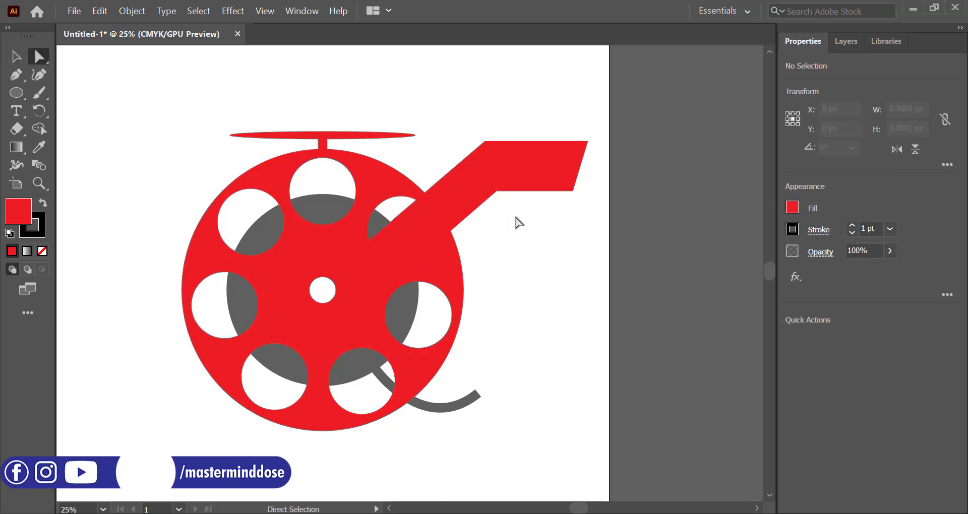
left_click_drag(493, 190, 513, 182)
left_click(538, 236)
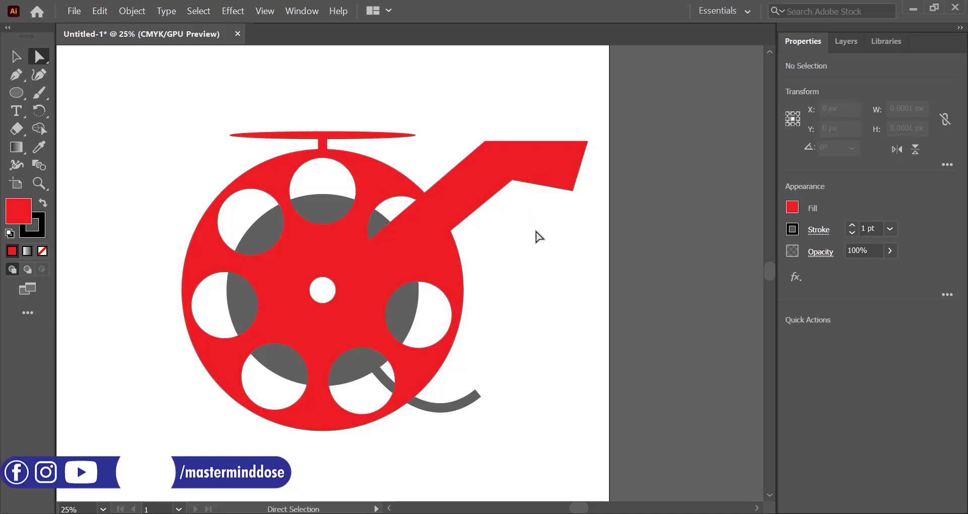
Delete the column of four color swatches above the blue helicopter, outside the artboard.
scroll(539, 236, "down", 2)
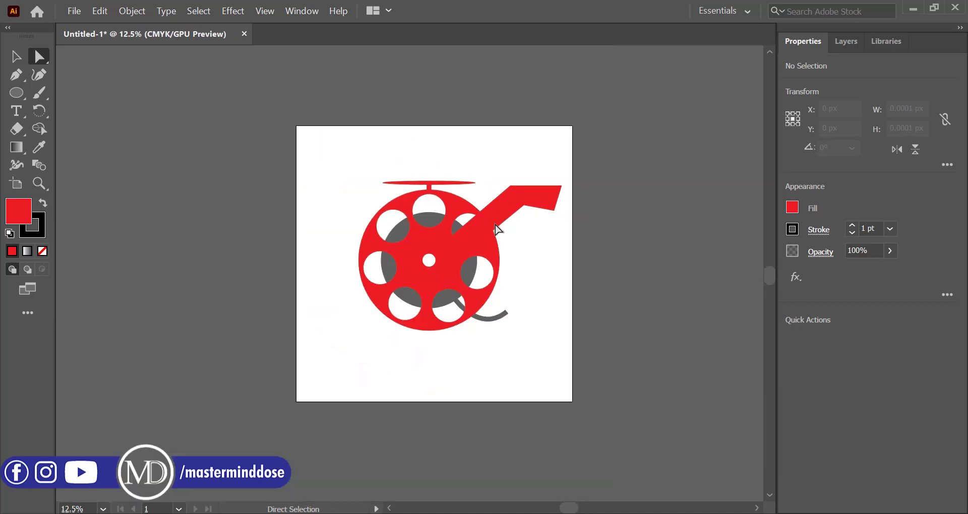
left_click_drag(420, 213, 551, 342)
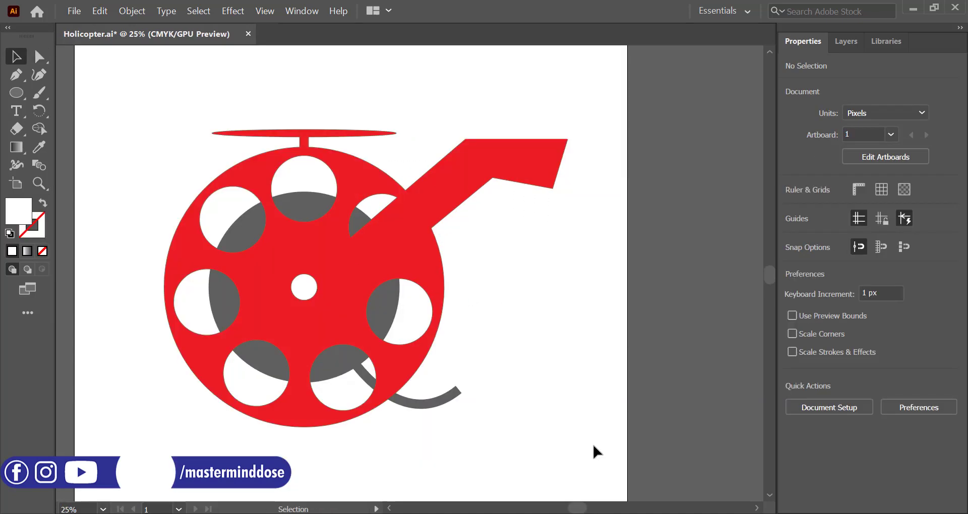
scroll(593, 444, "down", 3)
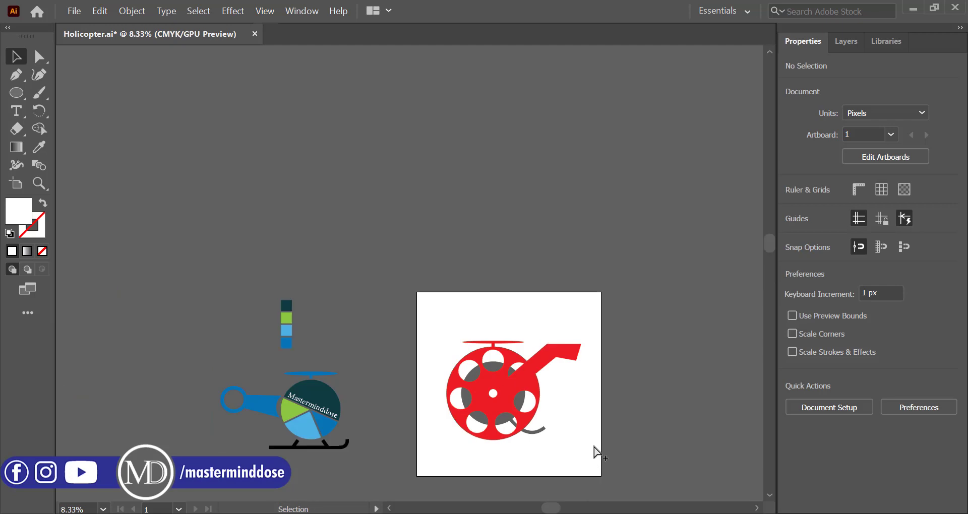
left_click_drag(307, 277, 307, 277)
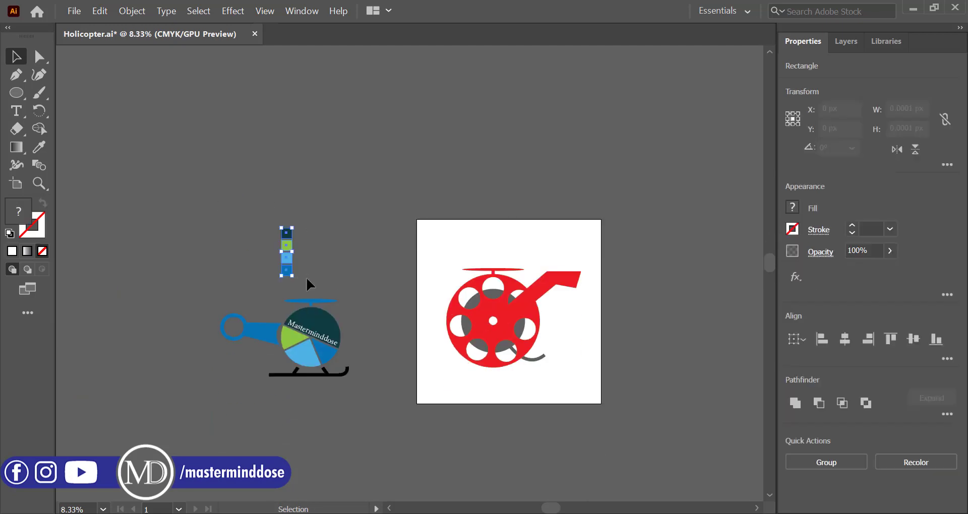
key("Delete")
Group the film-reel helicopter's parts and shrink the group into the artboard's upper-left area.
left_click_drag(435, 243, 580, 336)
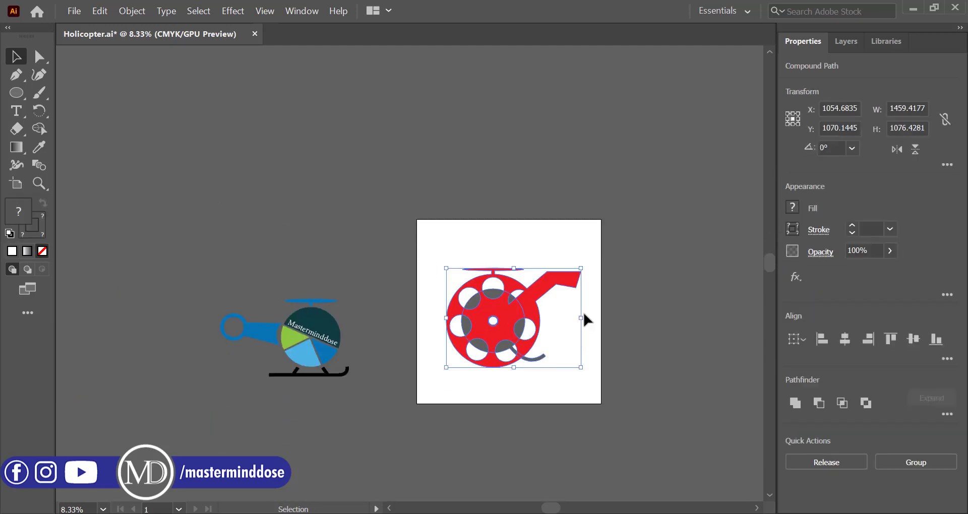
left_click(892, 461)
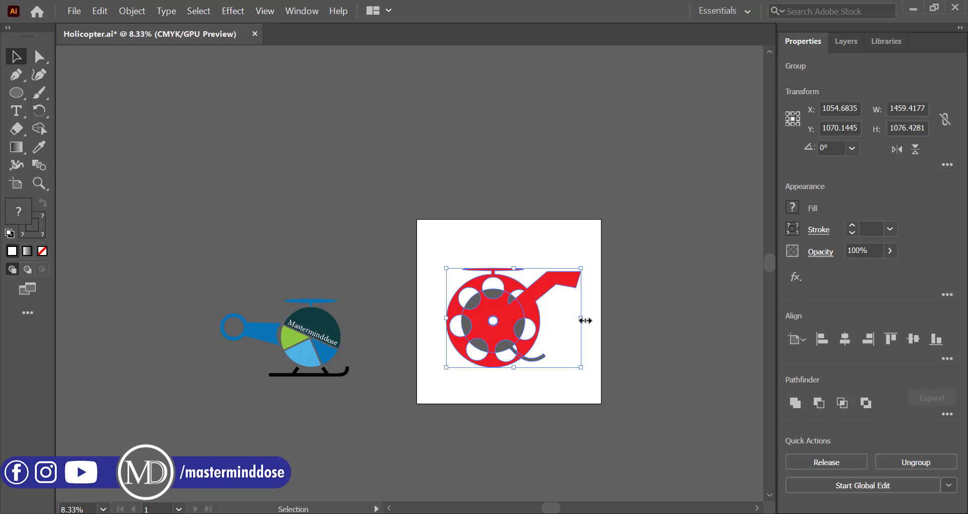
left_click_drag(585, 321, 472, 260)
left_click(559, 266)
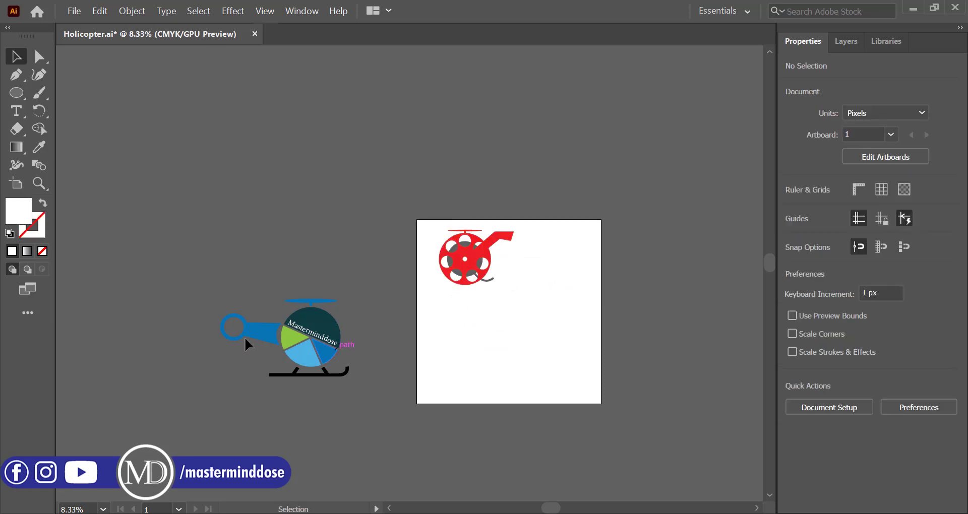
Place the blue helicopter in the artboard's lower half and resize the film-reel helicopter above it to about 1115 by 822 px.
left_click_drag(324, 330, 548, 344)
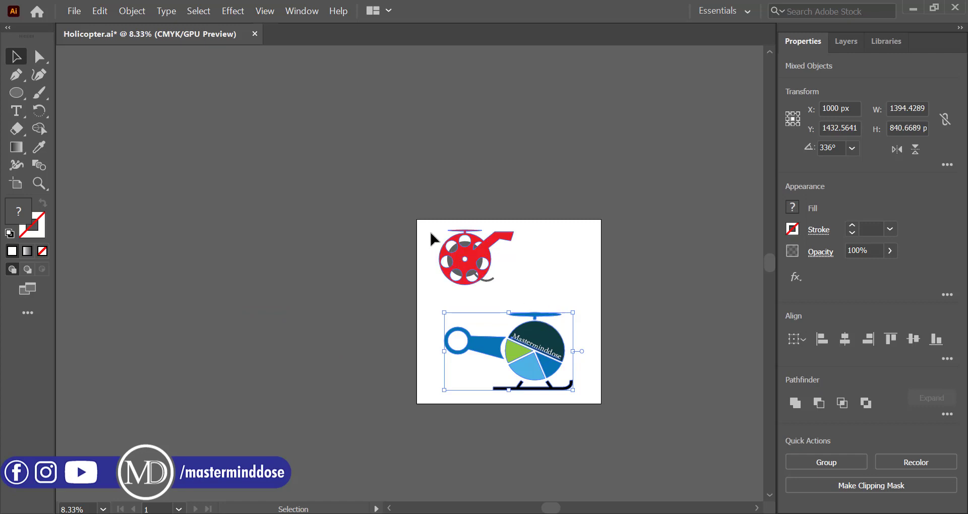
left_click_drag(420, 221, 541, 258)
left_click_drag(469, 259, 492, 275)
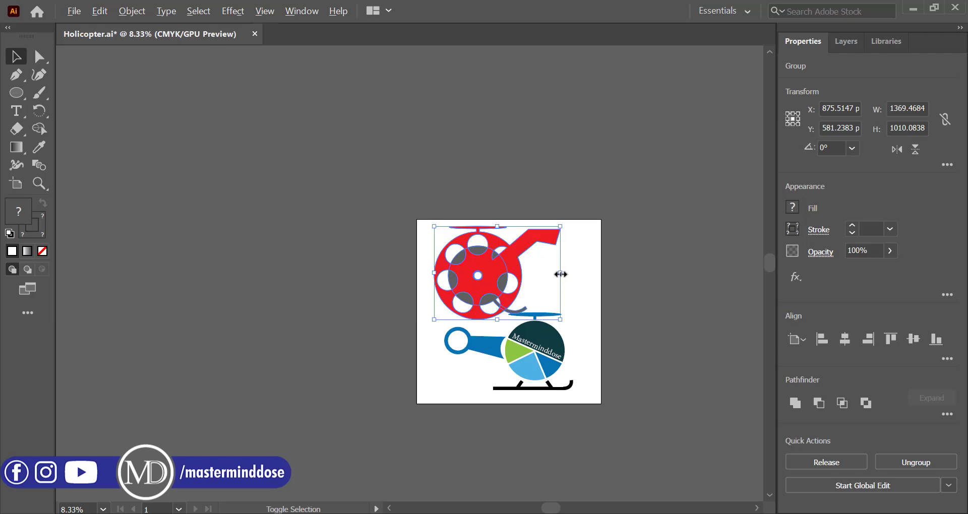
left_click_drag(560, 274, 509, 258)
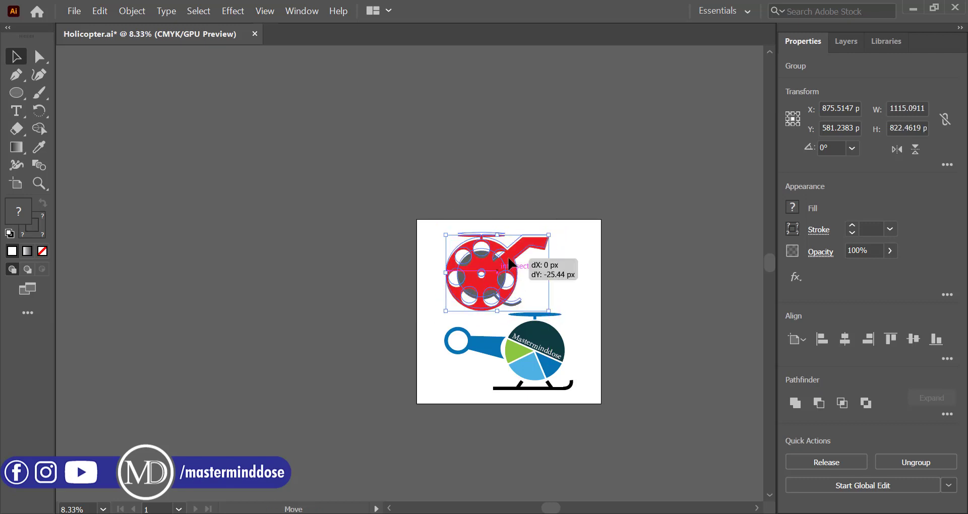
left_click(594, 264)
scroll(594, 265, "up", 2)
scroll(594, 264, "down", 5)
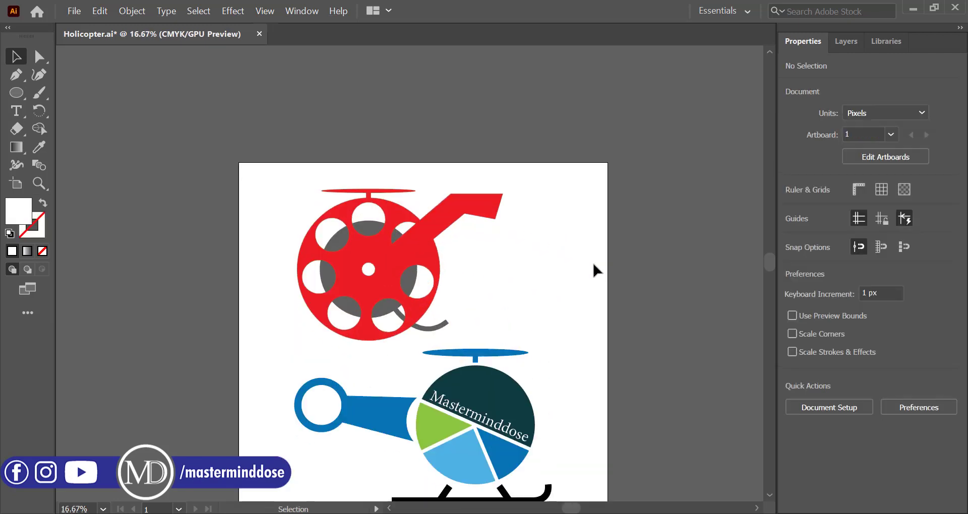